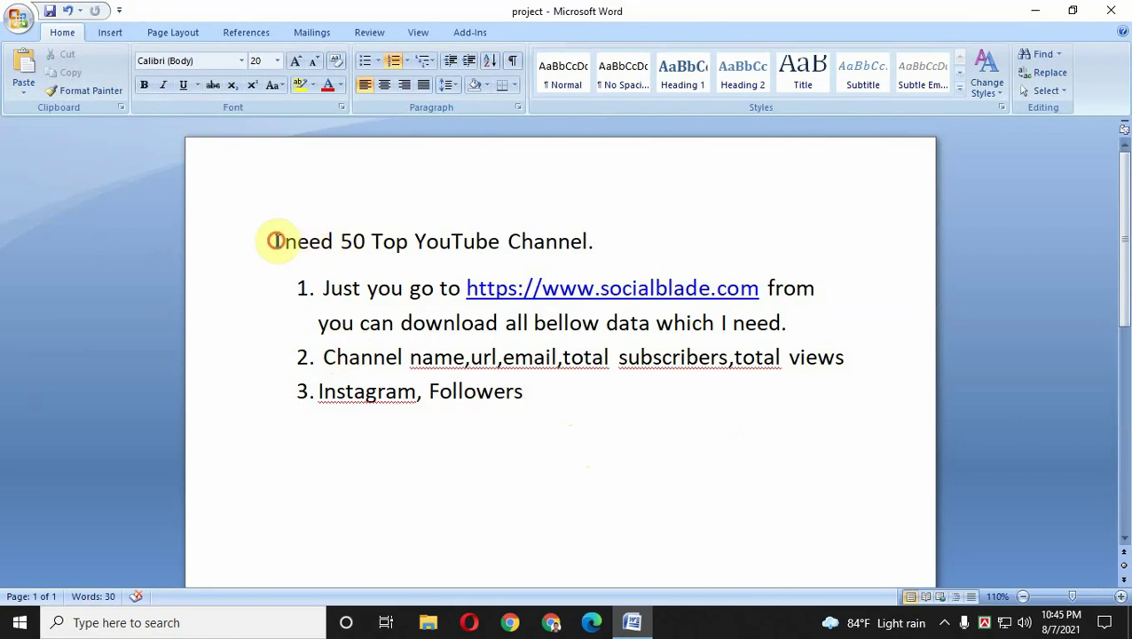
# Read the project brief, covering the 50 top YouTube channels, the socialblade.com source and the channel and Instagram data required.
pyautogui.moveTo(275, 240)
pyautogui.mouseDown()
pyautogui.moveTo(555, 238)
pyautogui.moveTo(283, 239)
pyautogui.mouseUp()
pyautogui.click(551, 238)
pyautogui.click(334, 241)
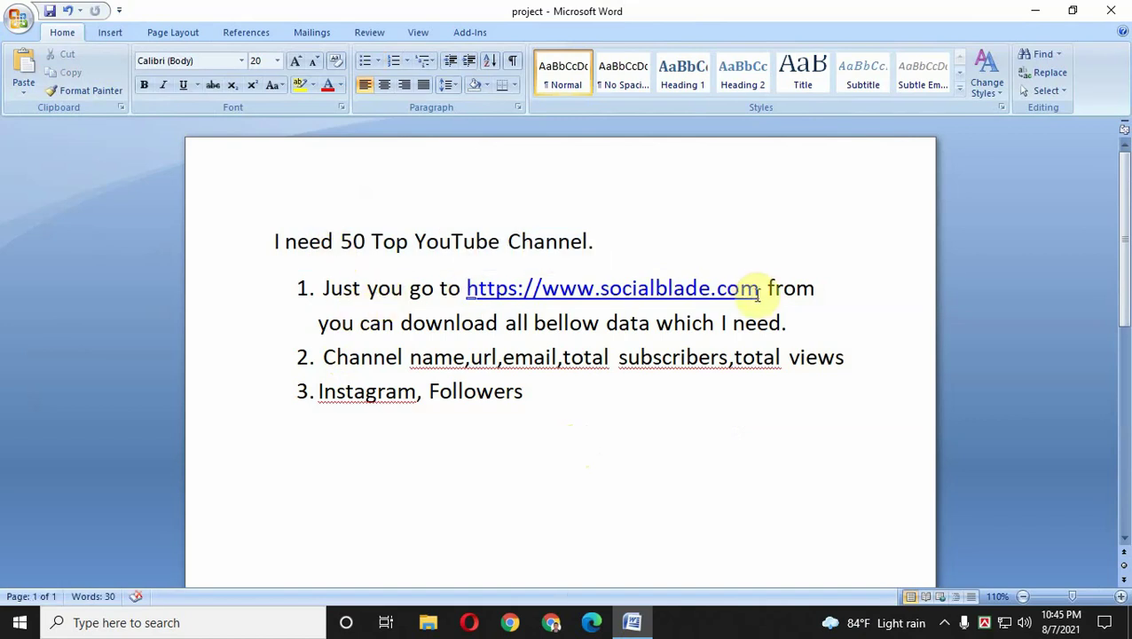
pyautogui.moveTo(760, 293); pyautogui.dragTo(468, 287)
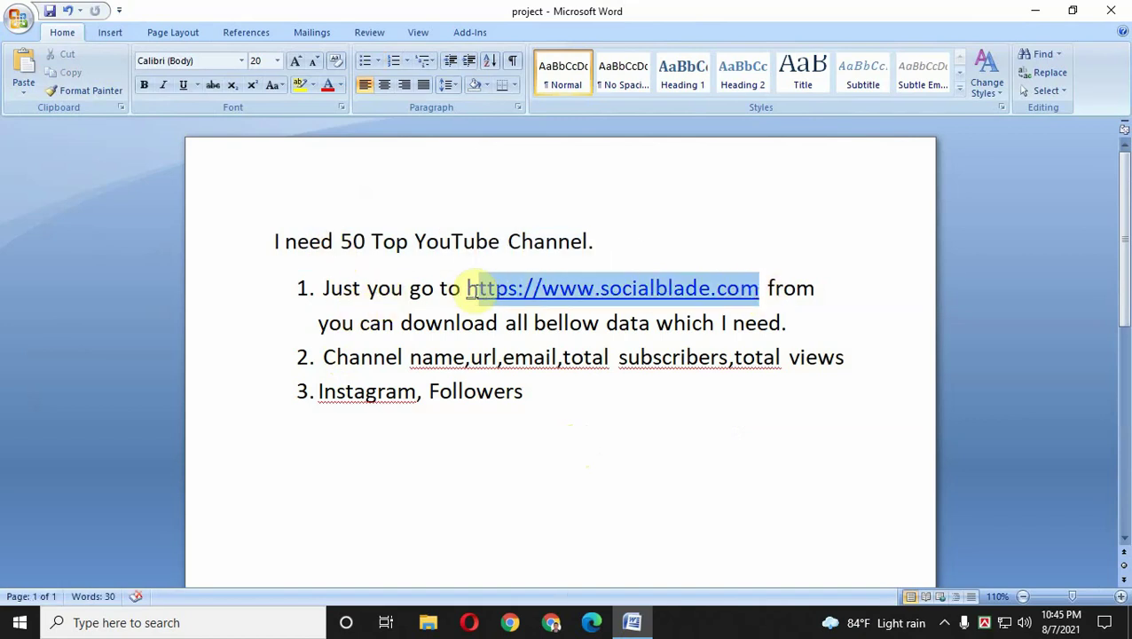
pyautogui.rightClick(543, 295)
pyautogui.click(570, 321)
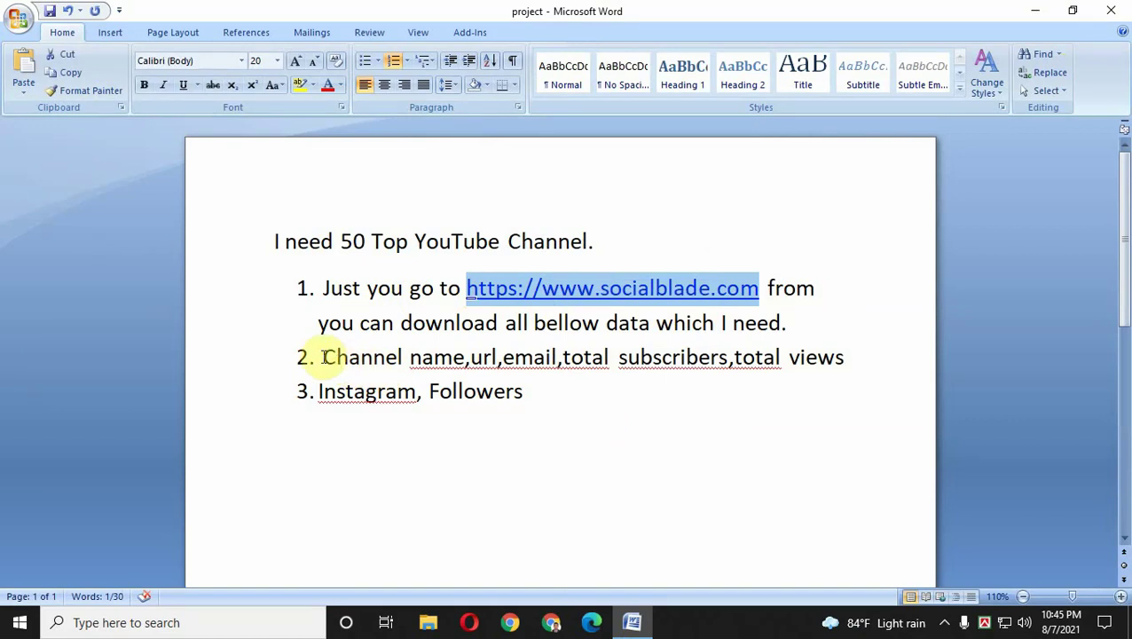
pyautogui.moveTo(323, 356); pyautogui.dragTo(465, 357)
pyautogui.click(523, 406)
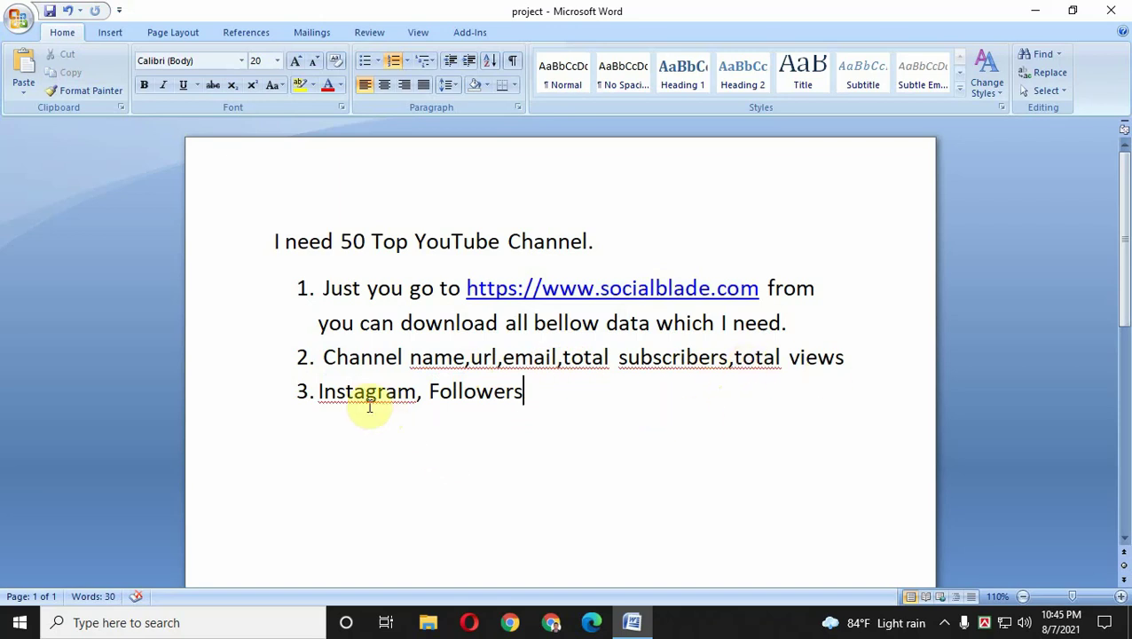
# Create a new Microsoft Office Excel Worksheet on the desktop, name it projects, and open it in Excel.
pyautogui.click(1039, 20)
pyautogui.rightClick(571, 290)
pyautogui.moveTo(623, 461)
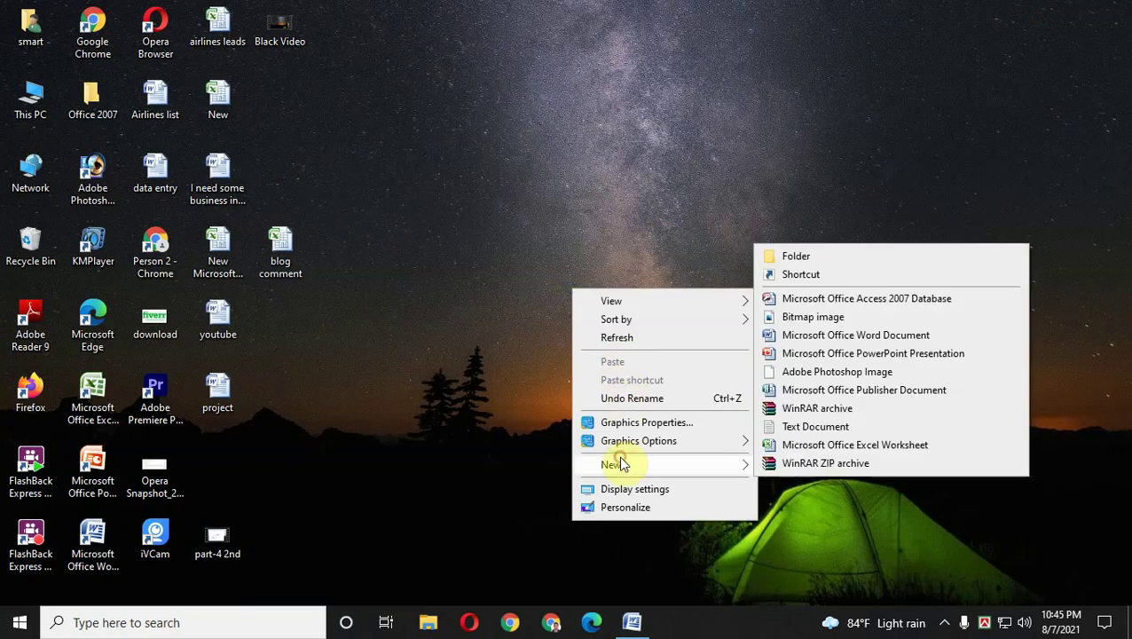
pyautogui.click(822, 444)
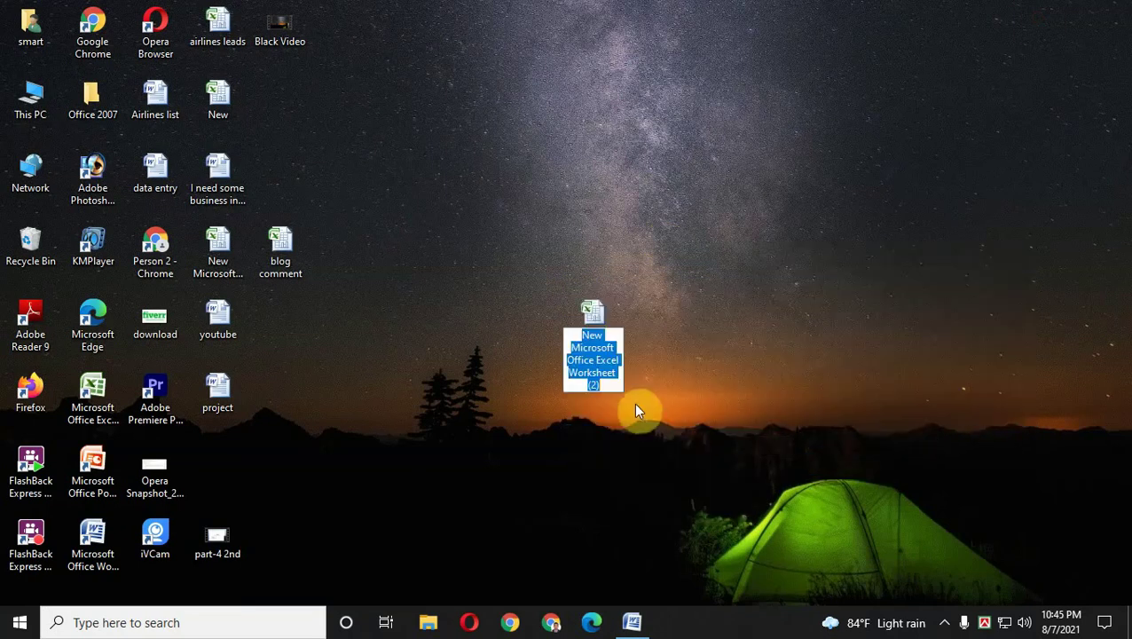
pyautogui.write('project')
pyautogui.press('Return')
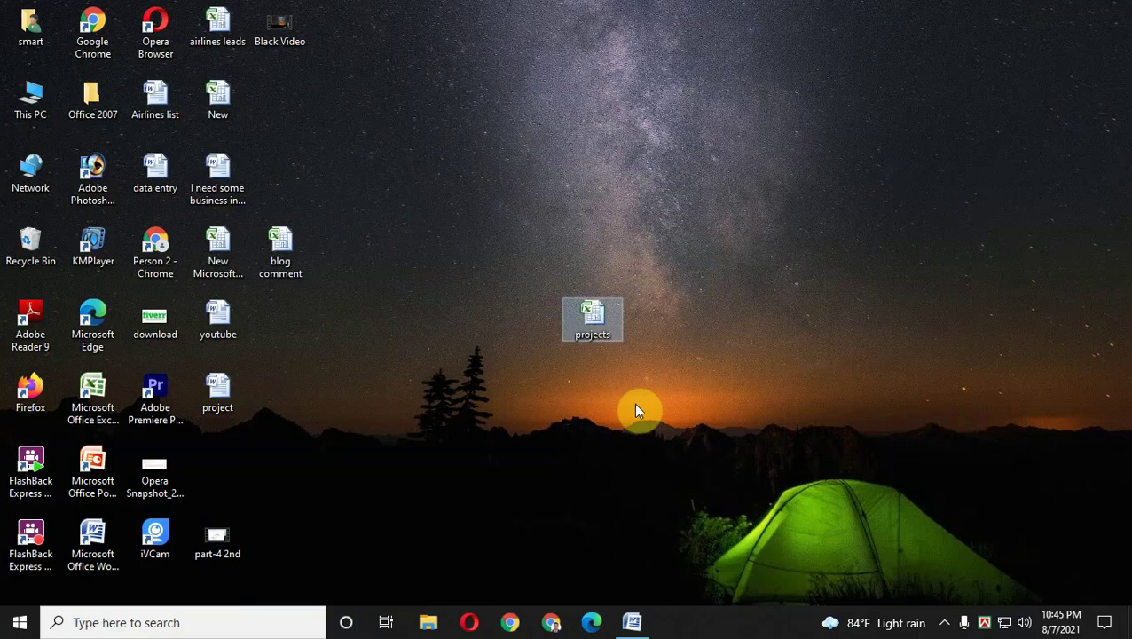
pyautogui.press('Return')
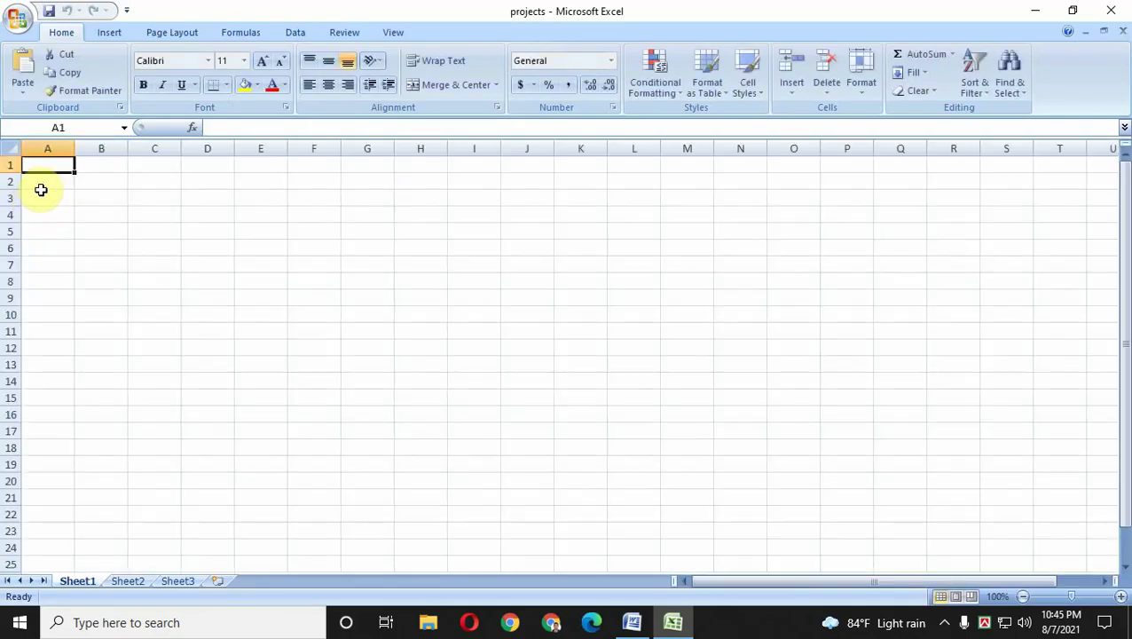
# Enter the headers Channel Name, Channel Url, Total subscriber and Total View in cells A1 to D1.
pyautogui.write('Channe')
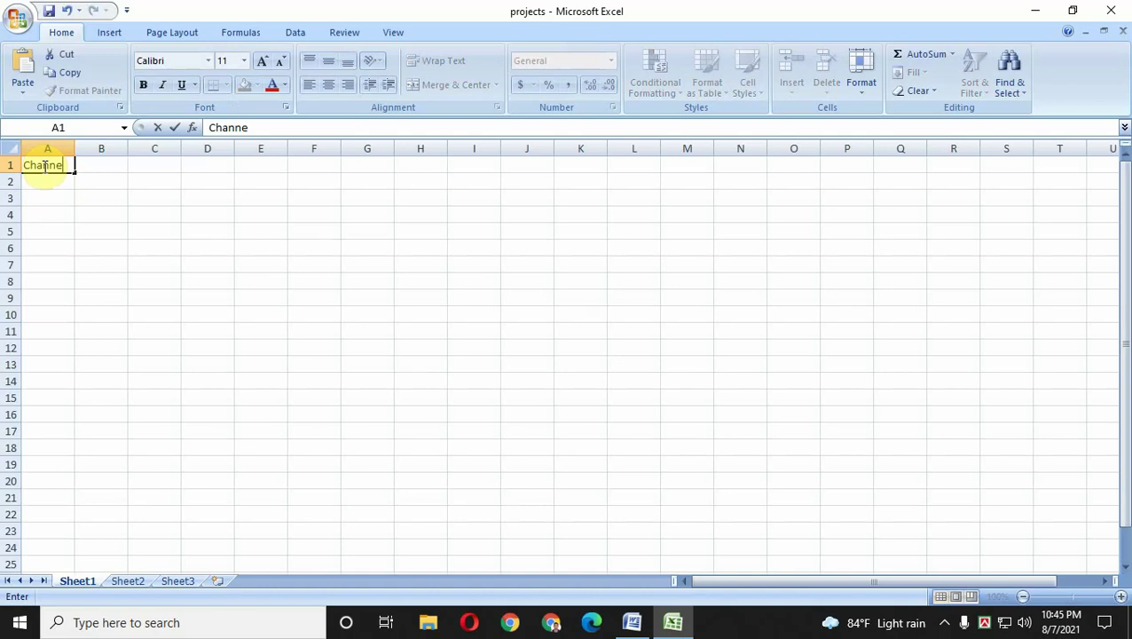
pyautogui.write('l Nam')
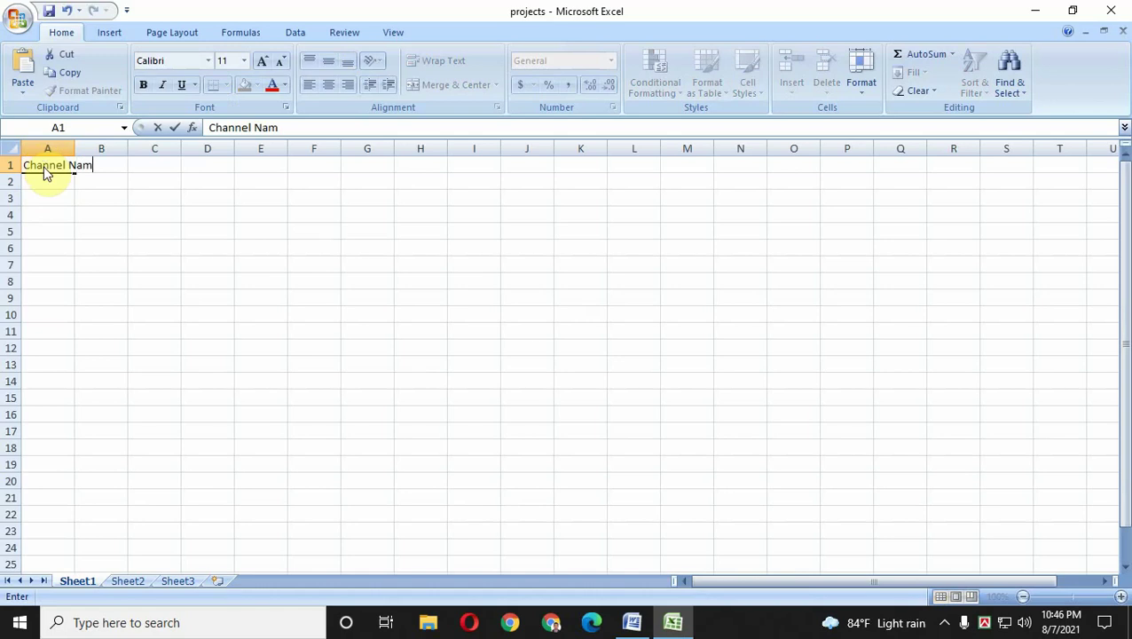
pyautogui.write('e')
pyautogui.press('Tab')
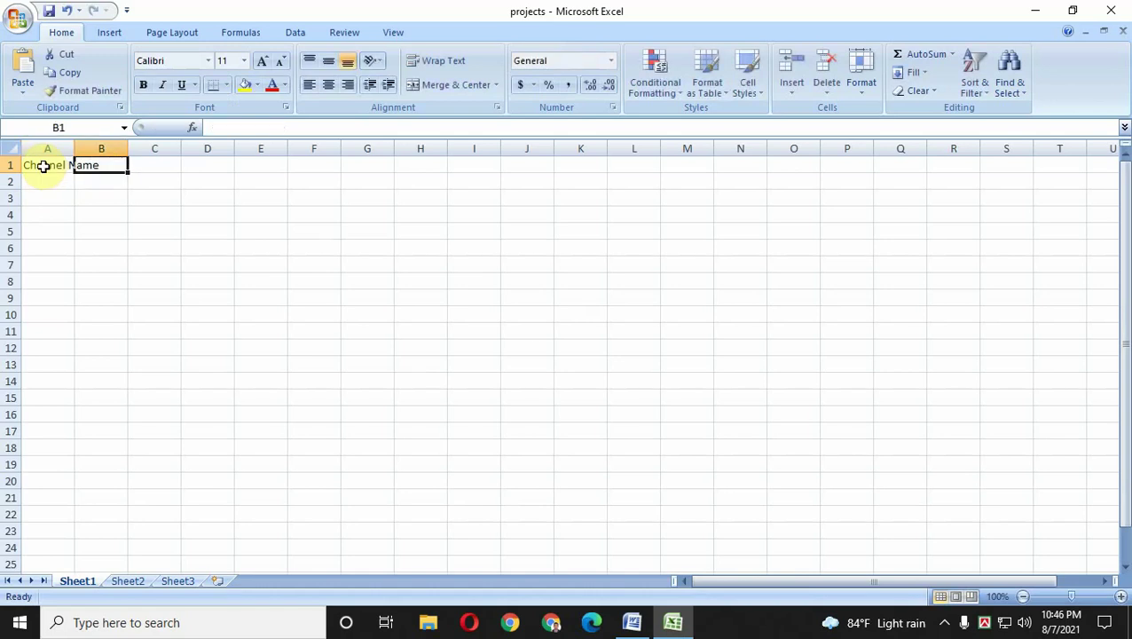
pyautogui.write('Channel Url')
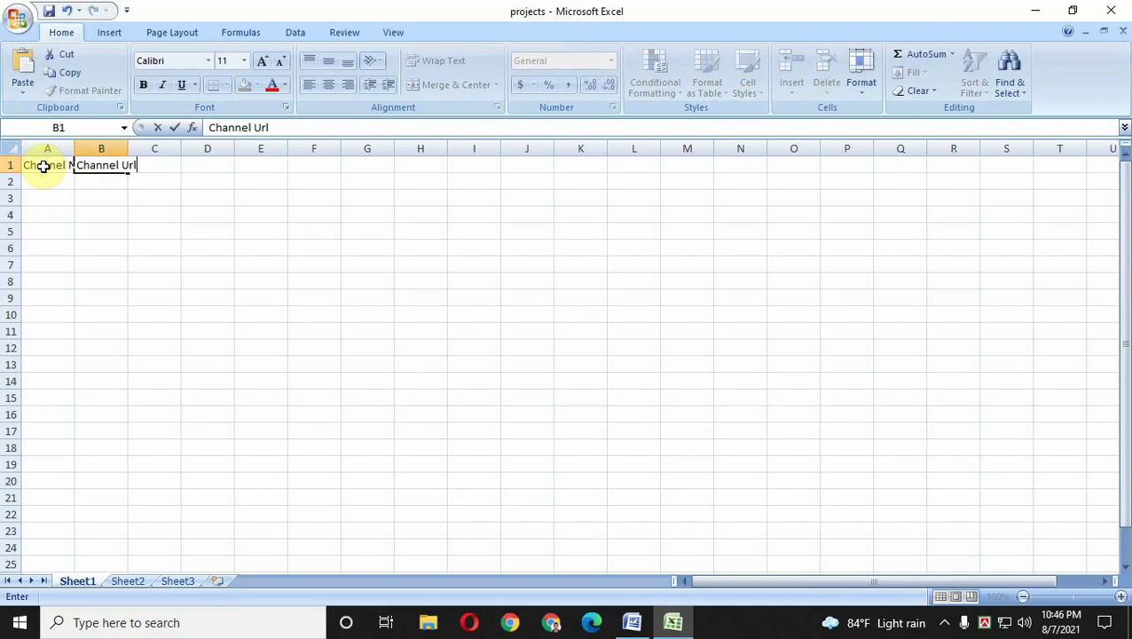
pyautogui.press('Tab')
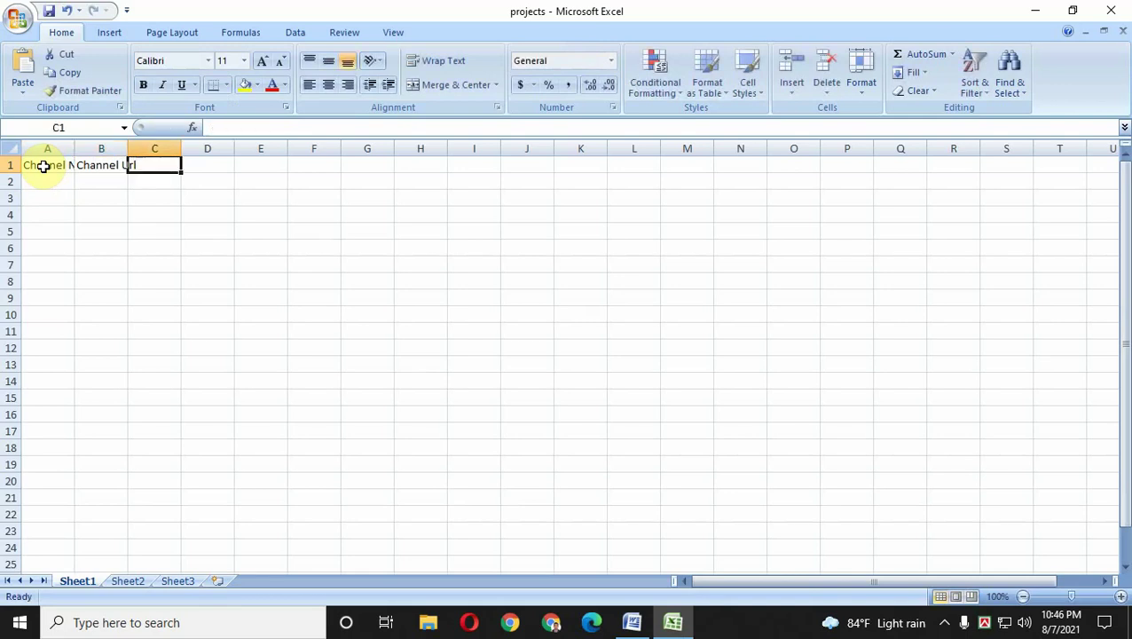
pyautogui.write('Total subscriber')
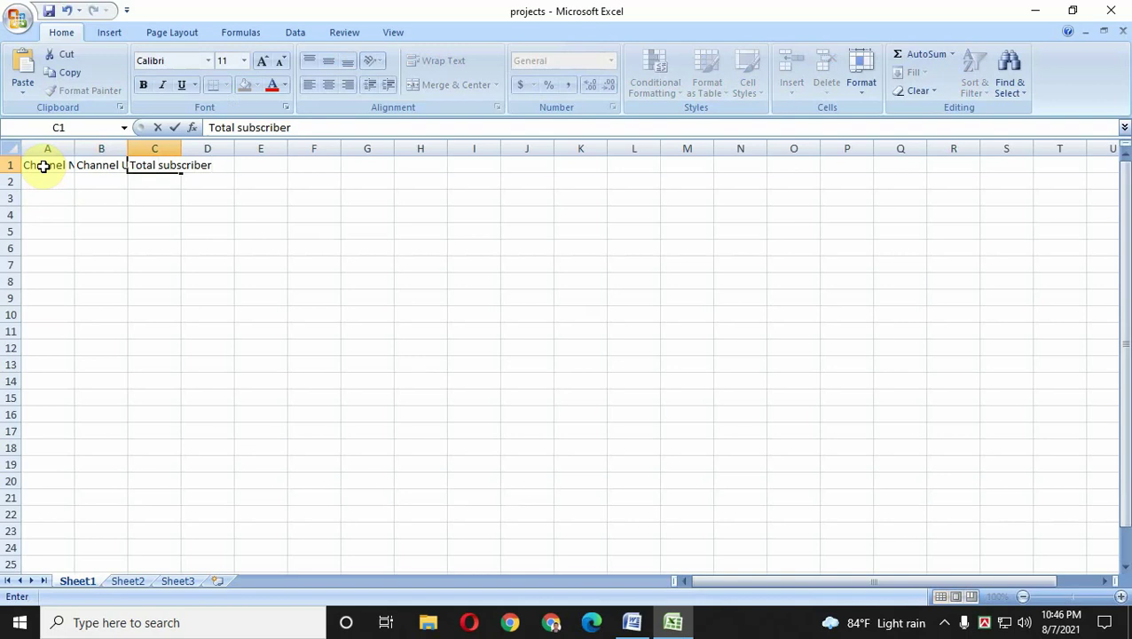
pyautogui.press('Tab')
pyautogui.write('T')
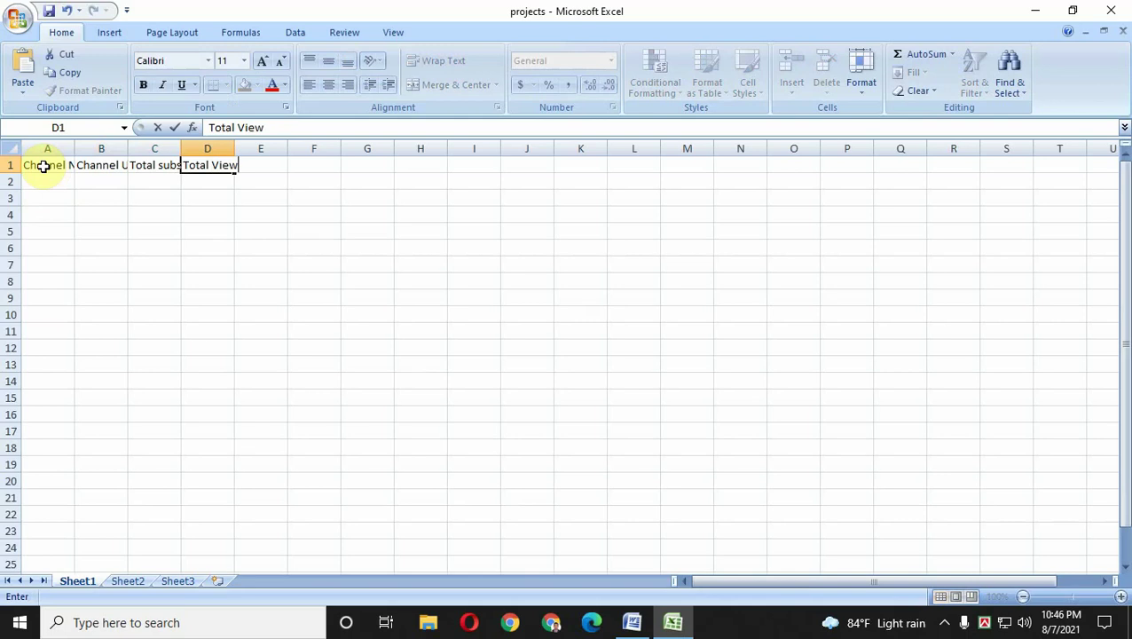
pyautogui.press('Tab')
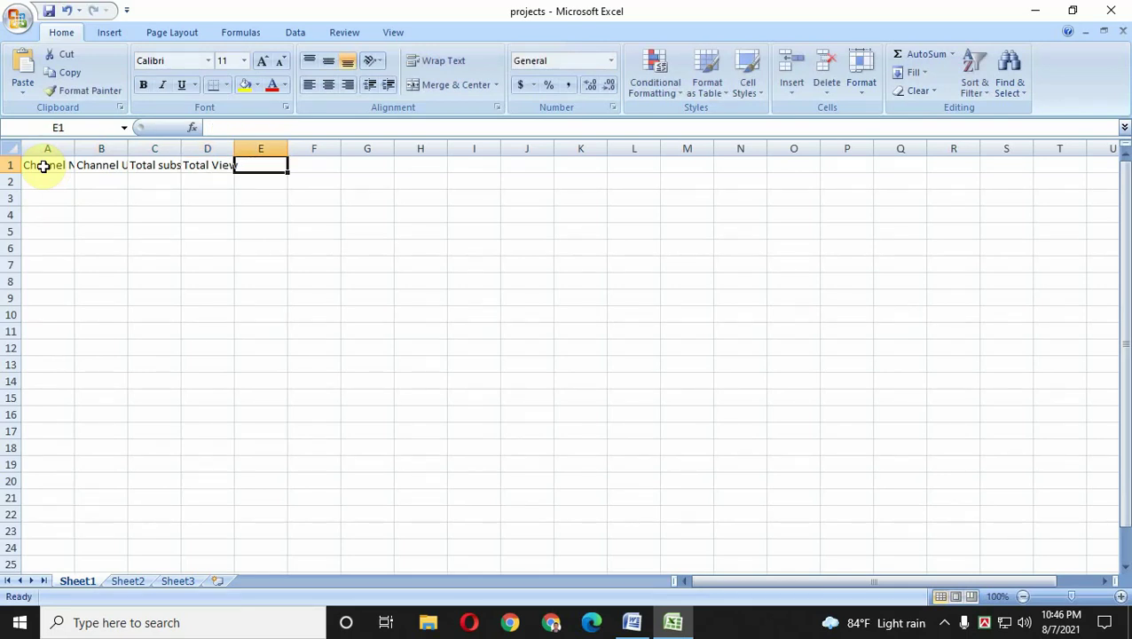
# Enter the headers Email, Instagram and Flowers in cells E1 to G1.
pyautogui.write('Email')
pyautogui.press('Tab')
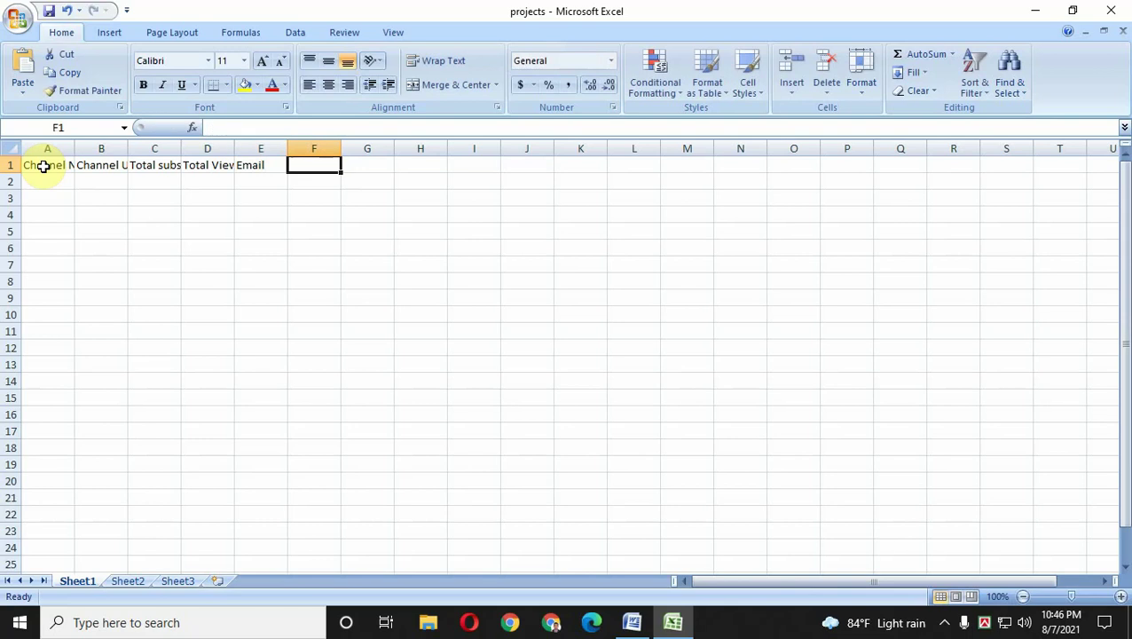
pyautogui.write('Instagram')
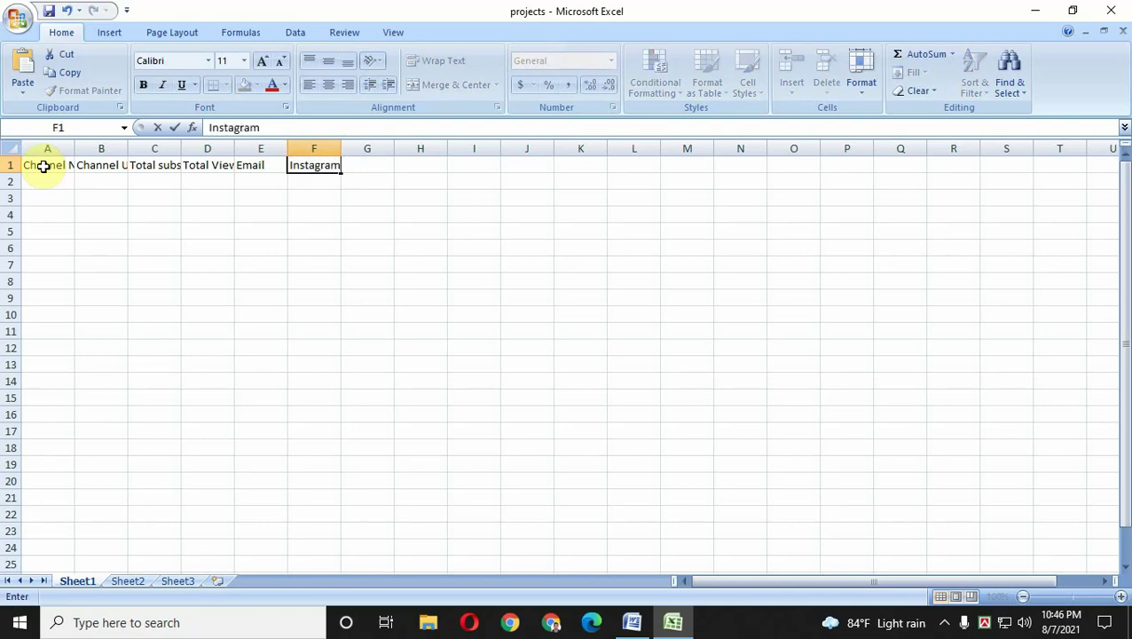
pyautogui.press('Tab')
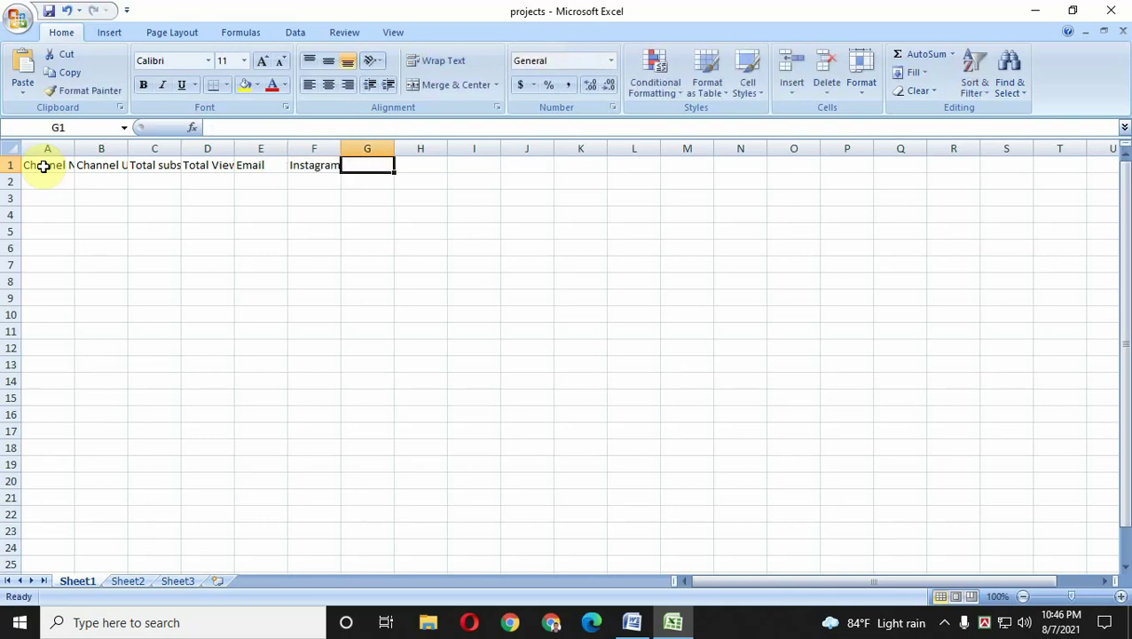
pyautogui.write('F')
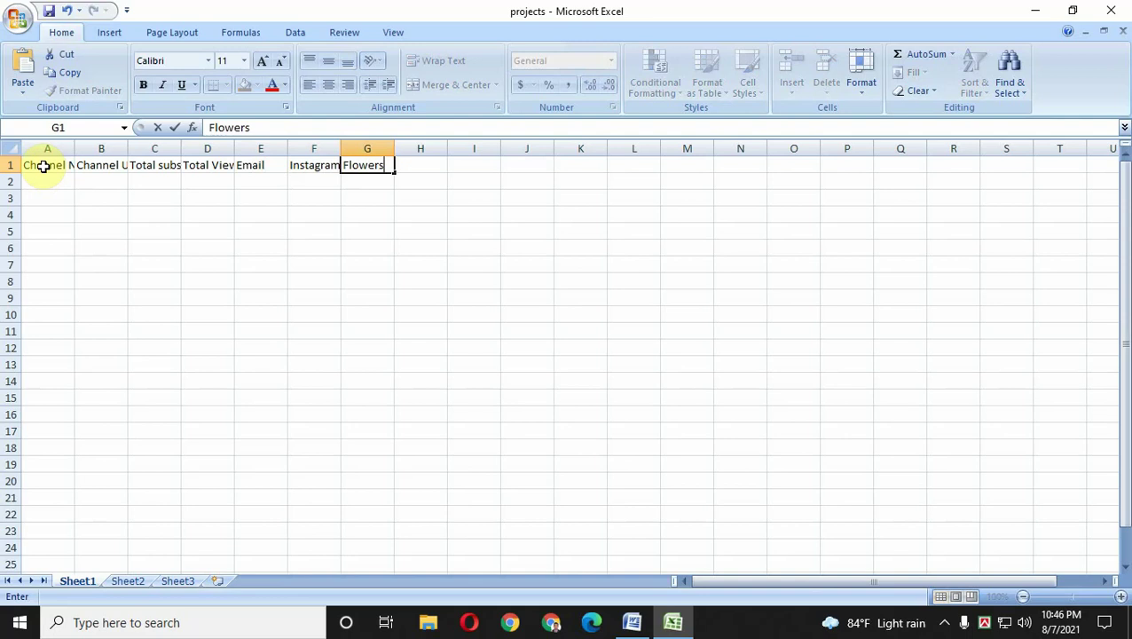
pyautogui.write('lowers')
pyautogui.click(111, 252)
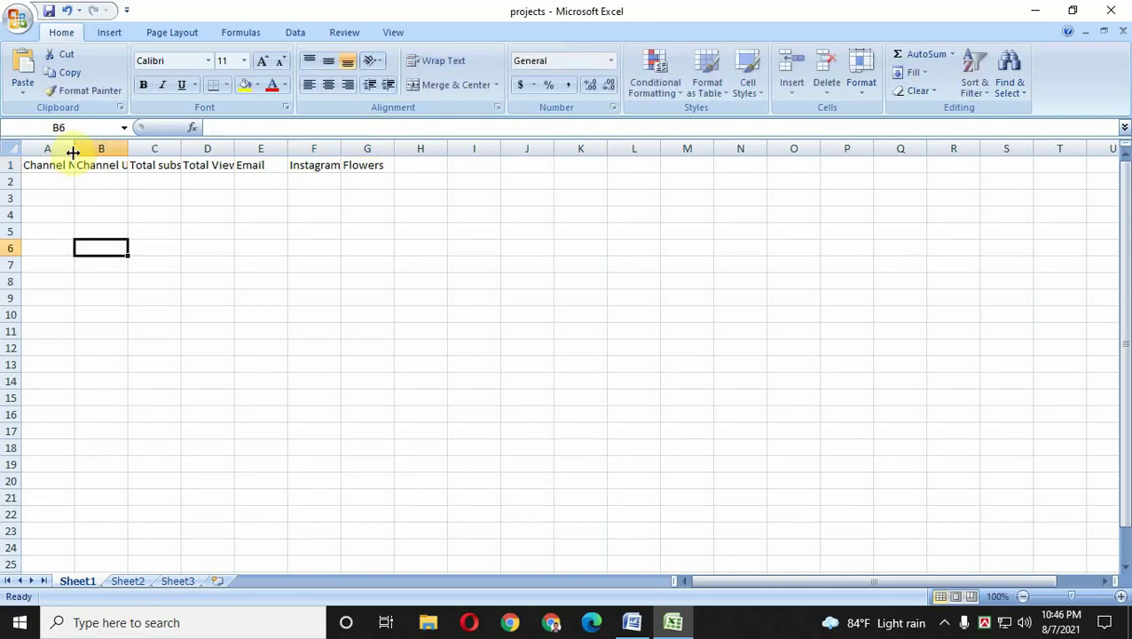
# Autofit the widths of columns A, B, C, D and F to their header text.
pyautogui.doubleClick(74, 153)
pyautogui.doubleClick(156, 149)
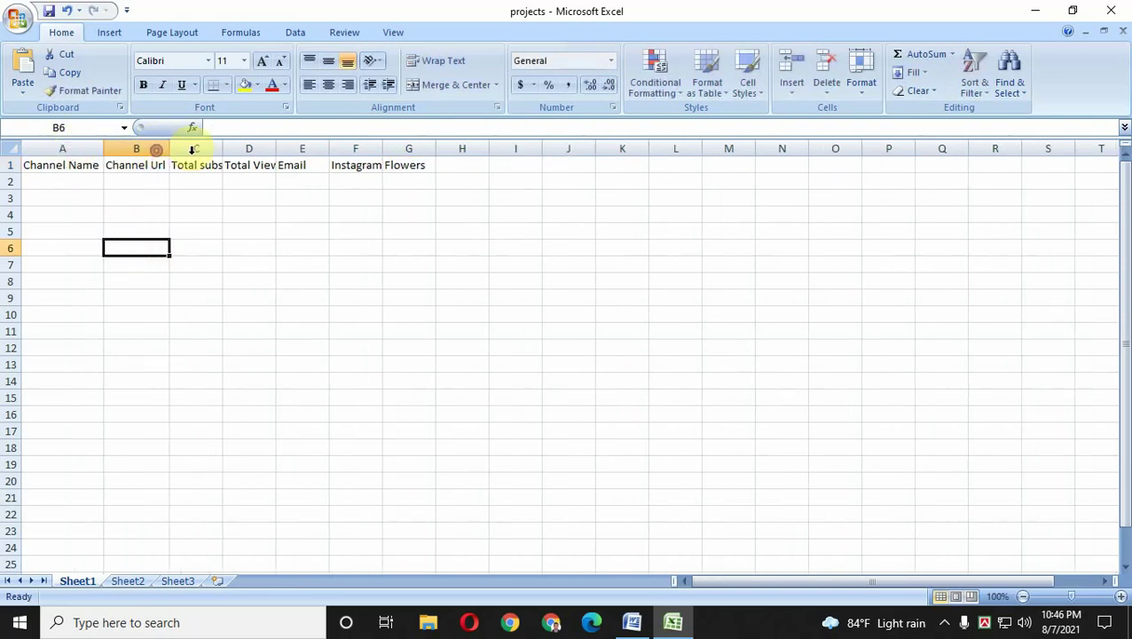
pyautogui.doubleClick(223, 149)
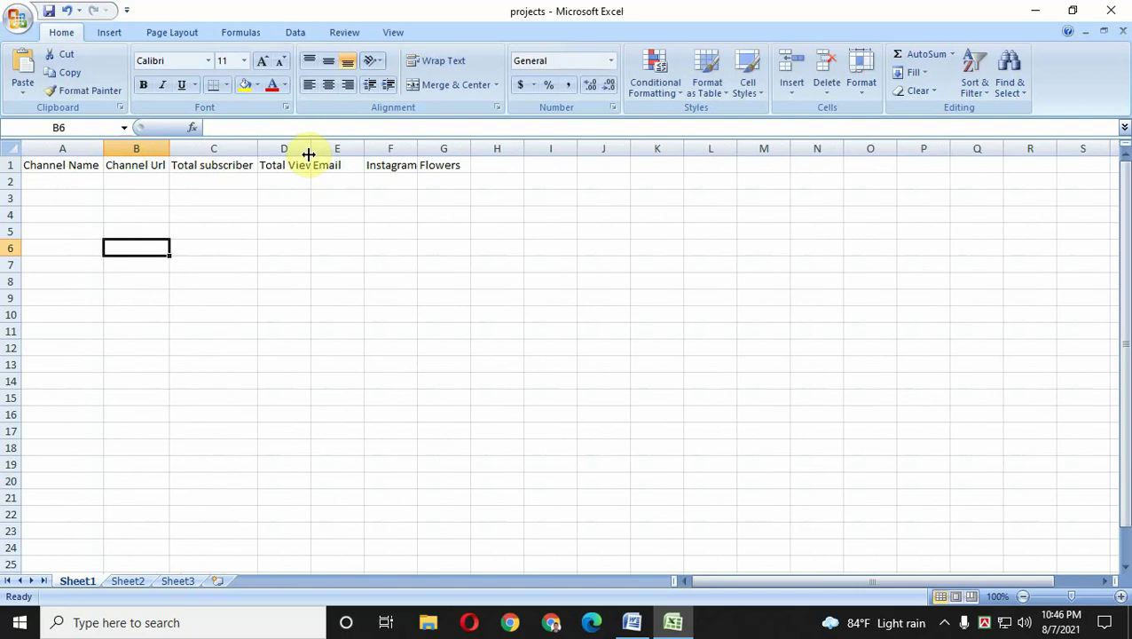
pyautogui.doubleClick(308, 153)
pyautogui.moveTo(424, 147); pyautogui.dragTo(424, 146)
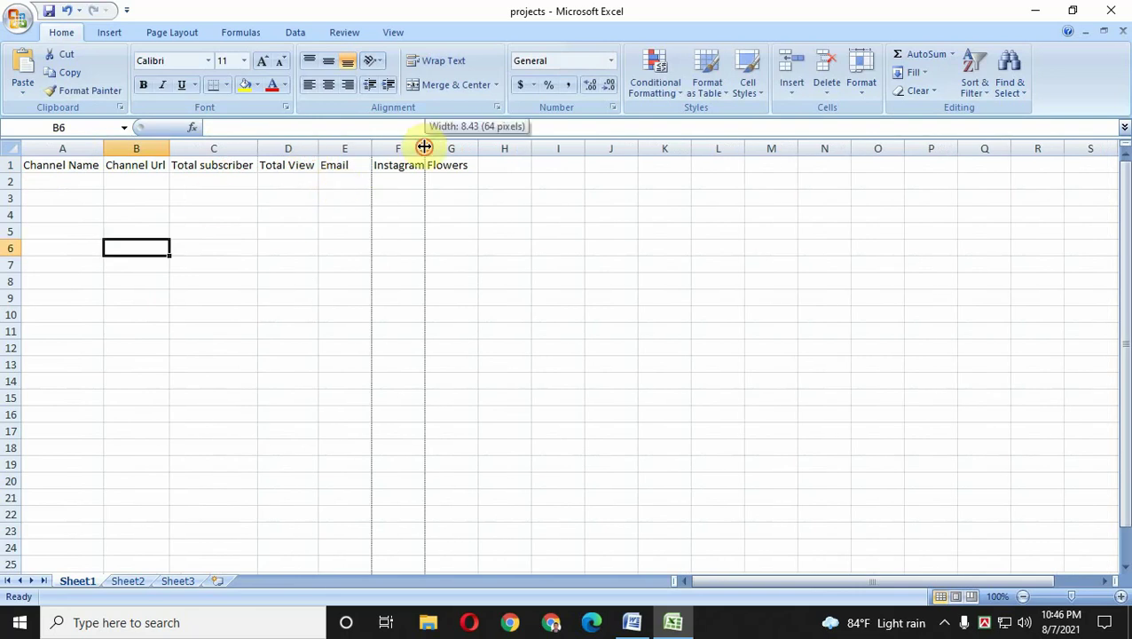
pyautogui.doubleClick(424, 147)
# Format header row 1 as centered bold text with a light blue fill.
pyautogui.click(9, 165)
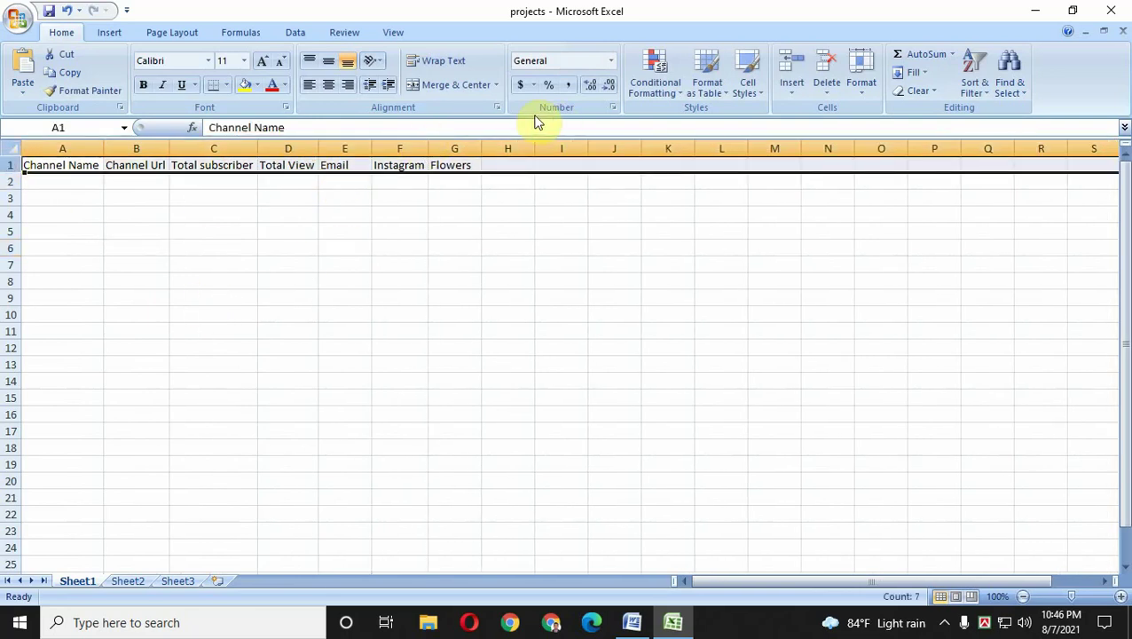
pyautogui.click(328, 84)
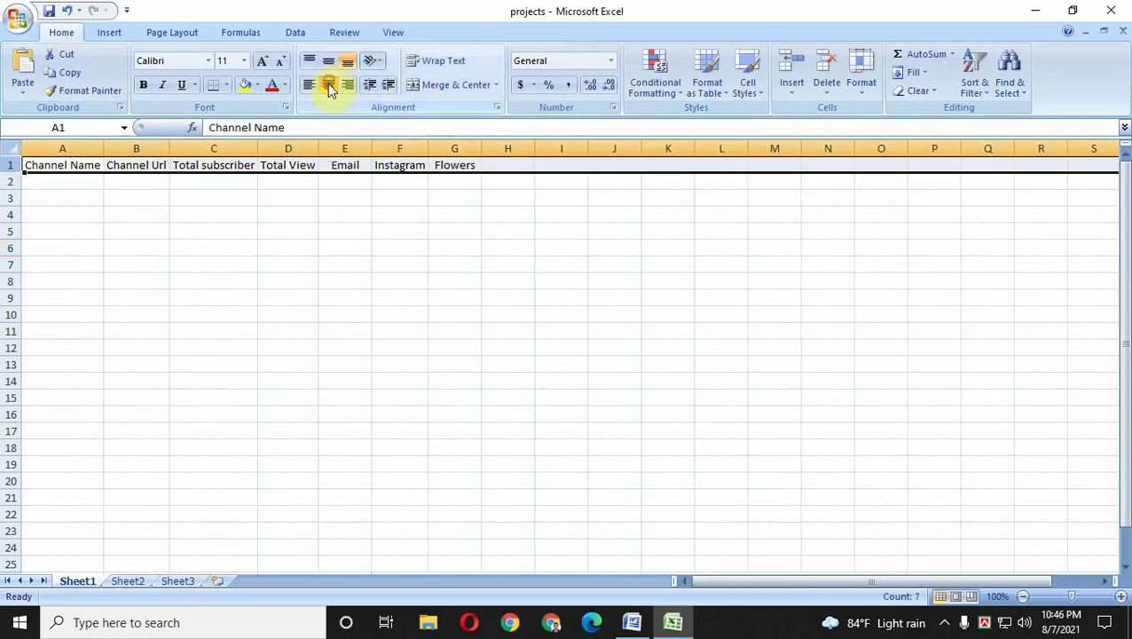
pyautogui.click(145, 86)
pyautogui.click(256, 85)
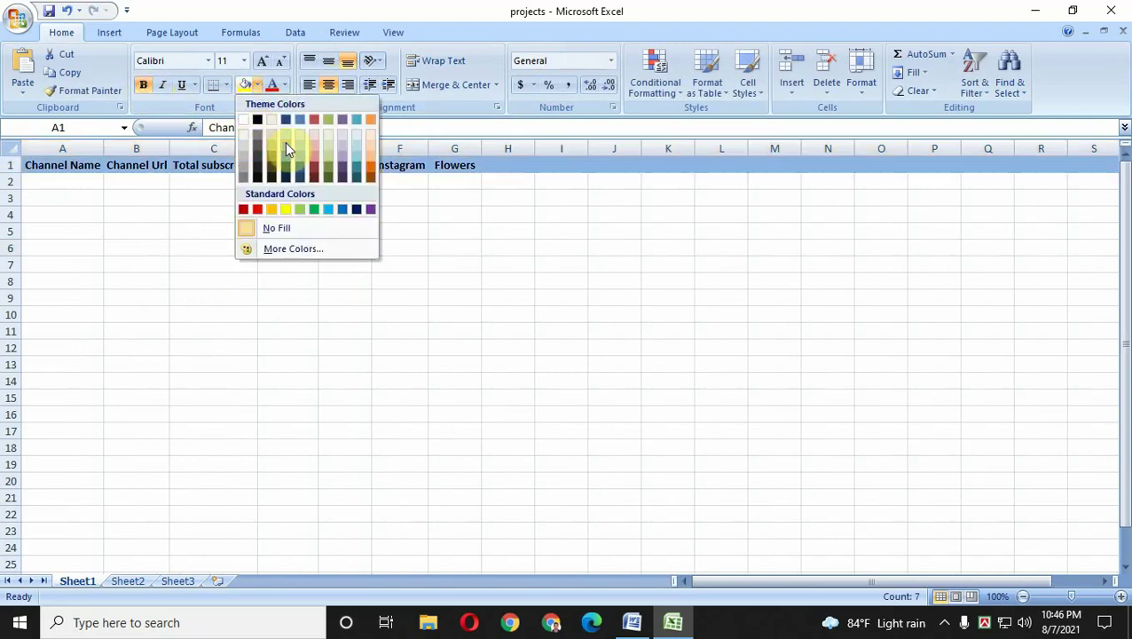
pyautogui.click(286, 147)
pyautogui.click(441, 278)
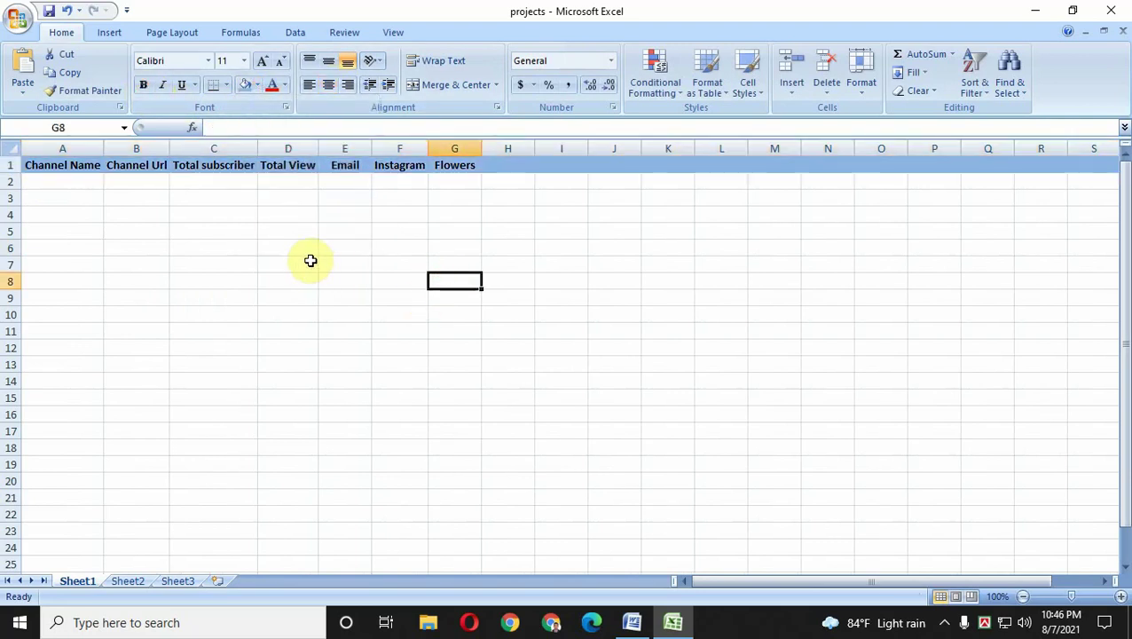
# Increase the font size of header row 1 by one step.
pyautogui.click(9, 165)
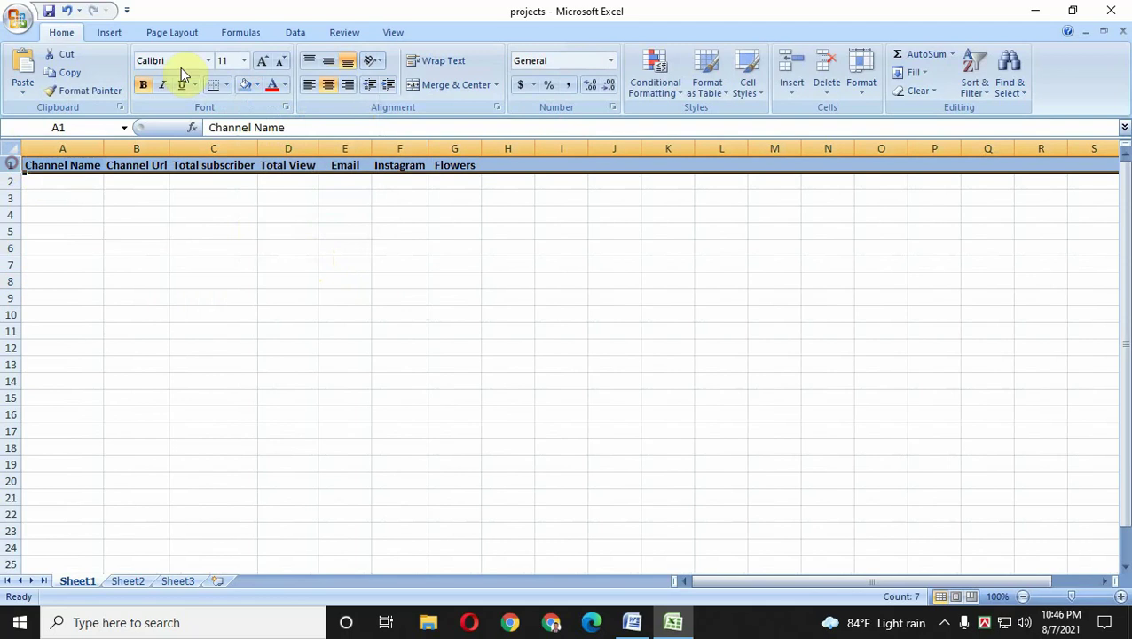
pyautogui.click(262, 61)
pyautogui.click(213, 232)
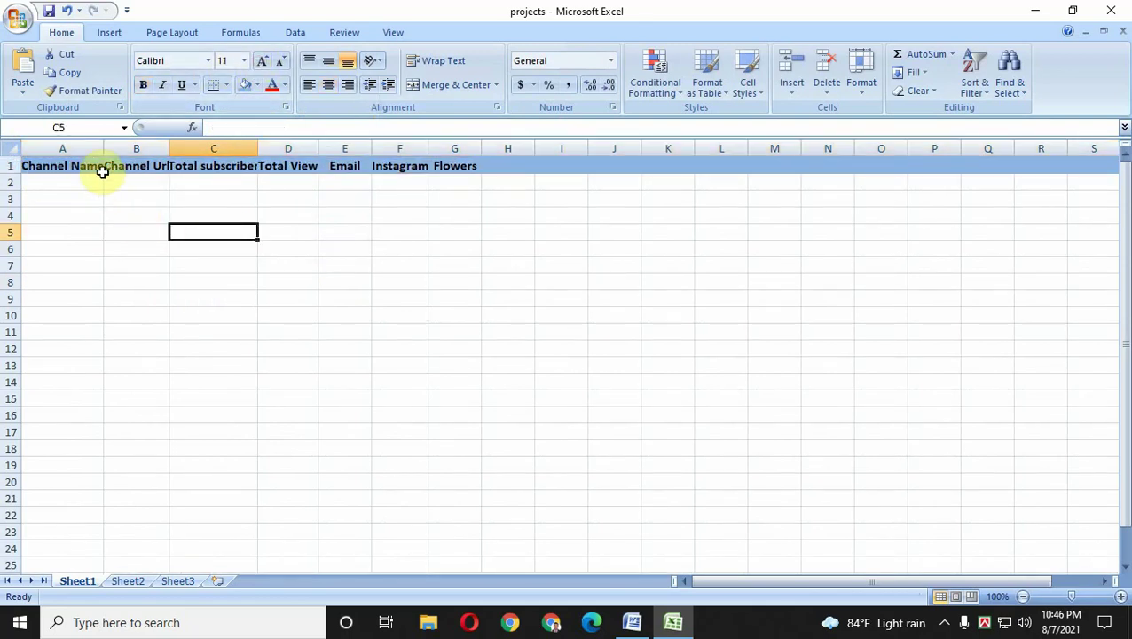
# Widen columns A through E so the enlarged headers have room around them.
pyautogui.moveTo(104, 149); pyautogui.dragTo(207, 149)
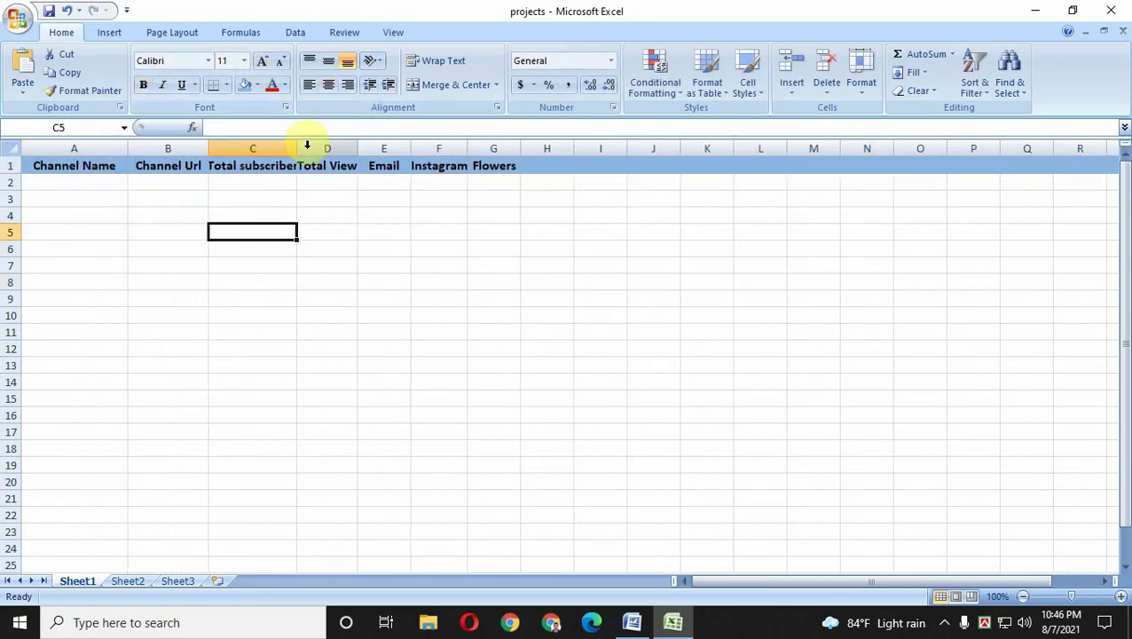
pyautogui.moveTo(297, 148); pyautogui.dragTo(470, 148)
pyautogui.click(466, 148)
pyautogui.click(427, 215)
pyautogui.click(481, 165)
pyautogui.click(508, 363)
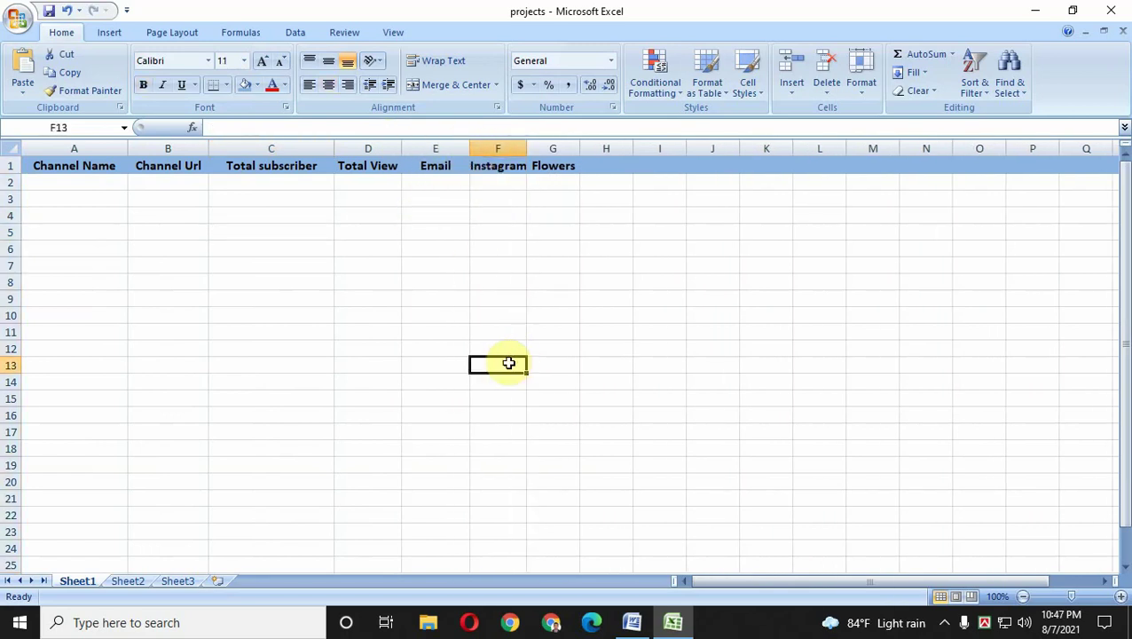
pyautogui.click(631, 621)
pyautogui.moveTo(468, 291); pyautogui.dragTo(621, 285)
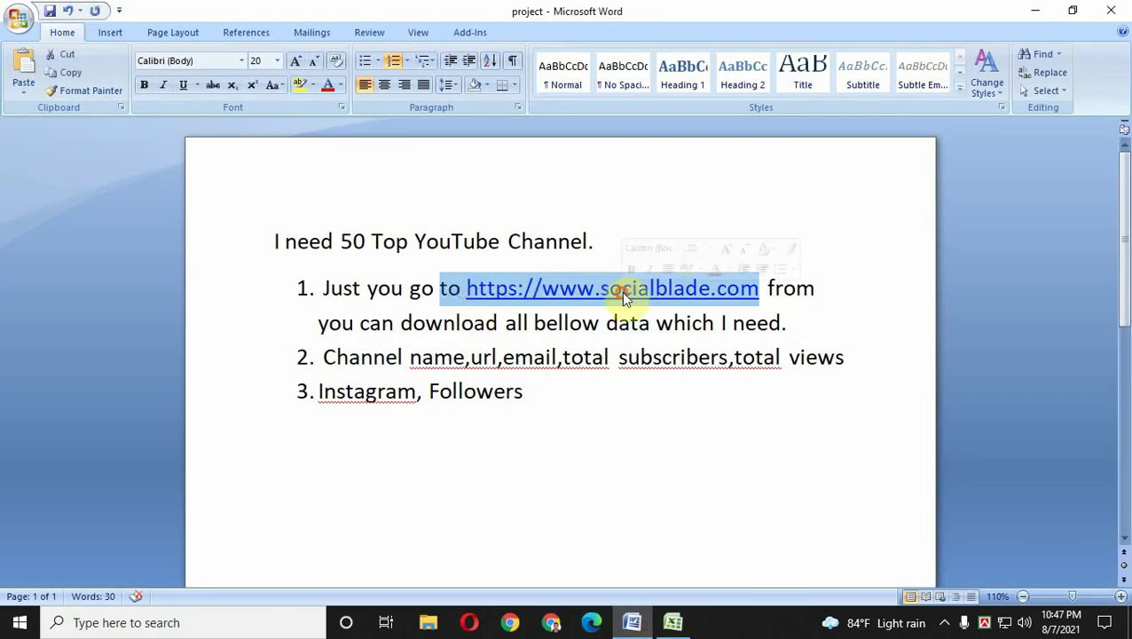
pyautogui.click(822, 468)
pyautogui.moveTo(758, 289); pyautogui.dragTo(467, 289)
pyautogui.rightClick(502, 296)
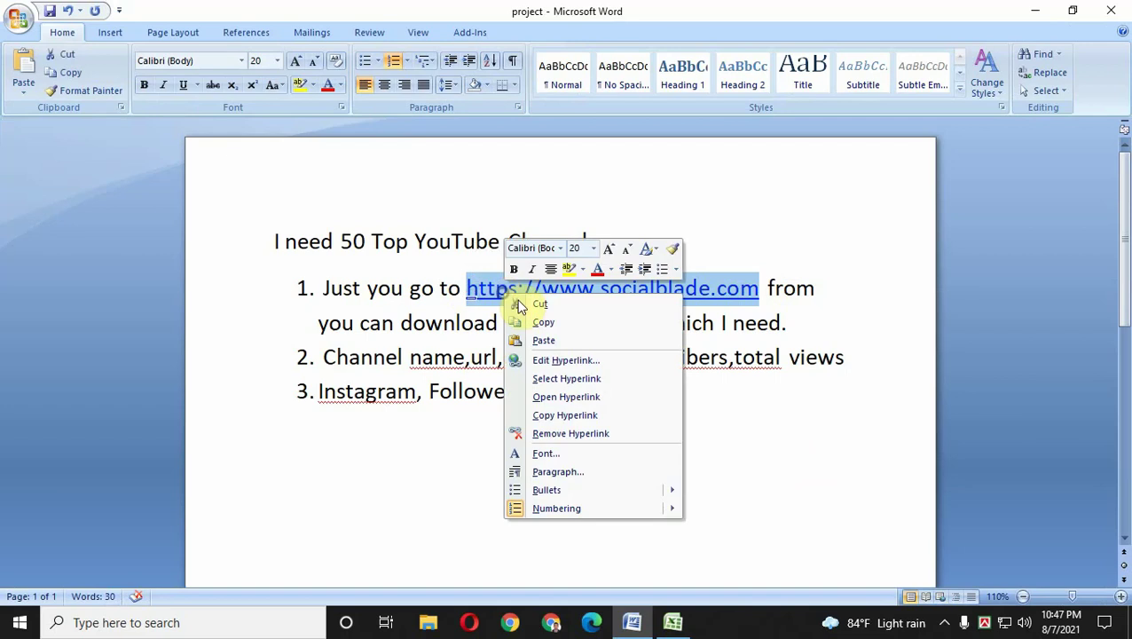
pyautogui.click(535, 325)
pyautogui.click(551, 622)
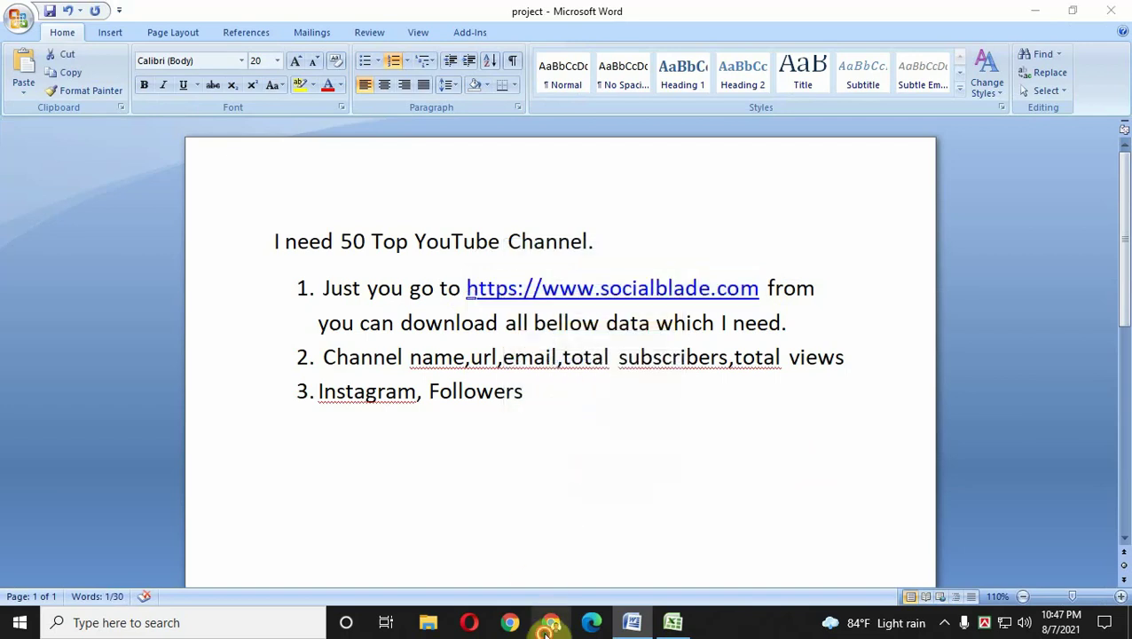
pyautogui.rightClick(268, 46)
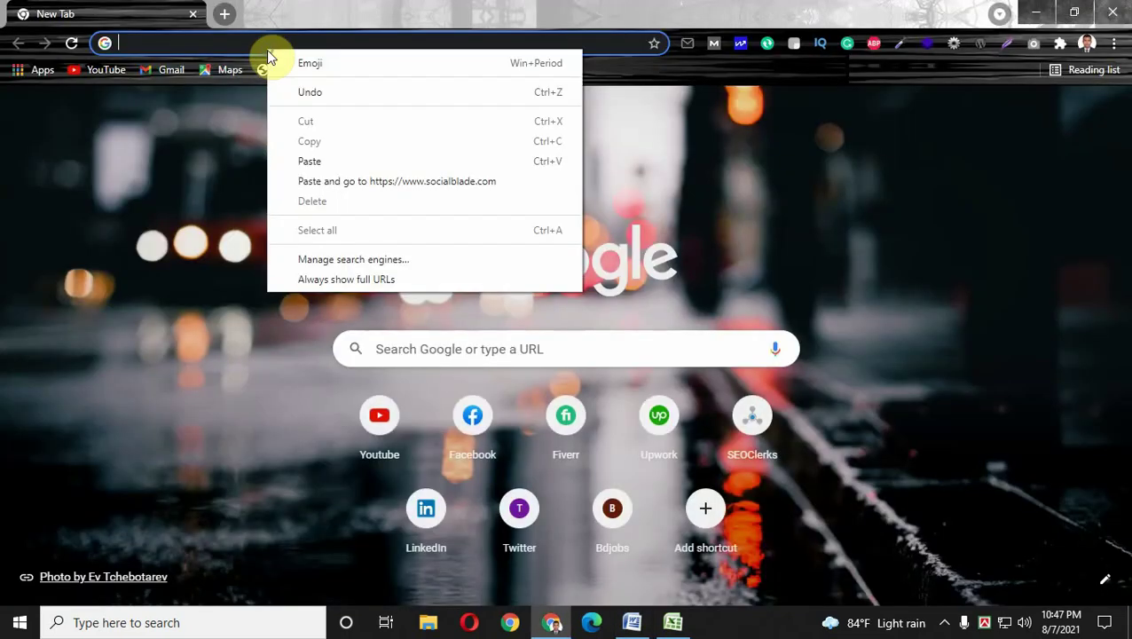
pyautogui.click(306, 160)
pyautogui.press('Return')
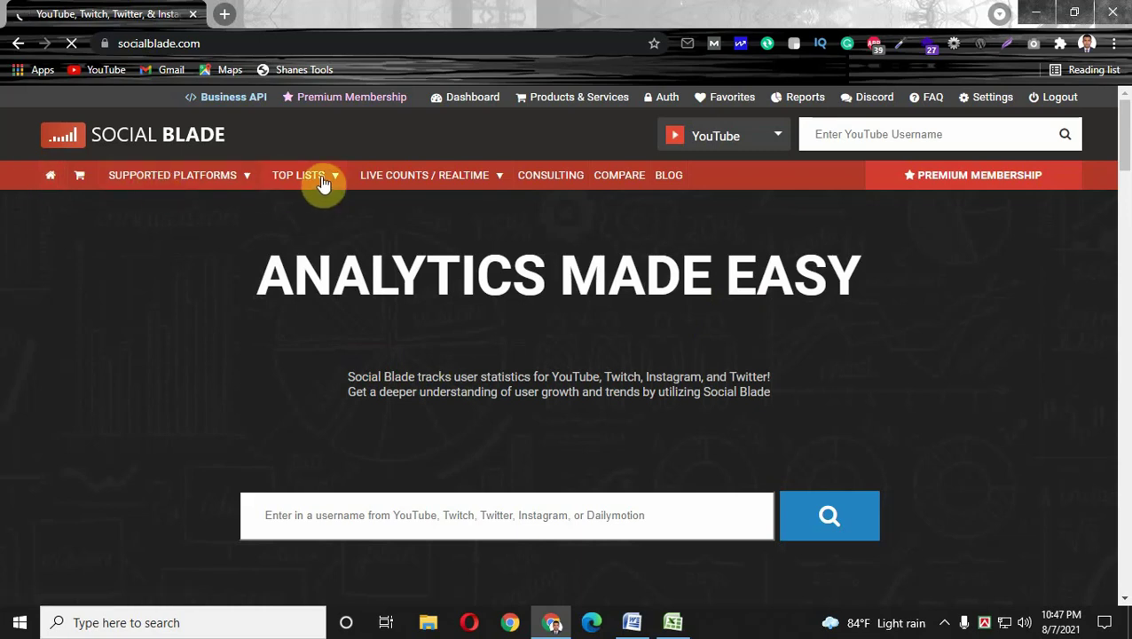
pyautogui.moveTo(337, 188)
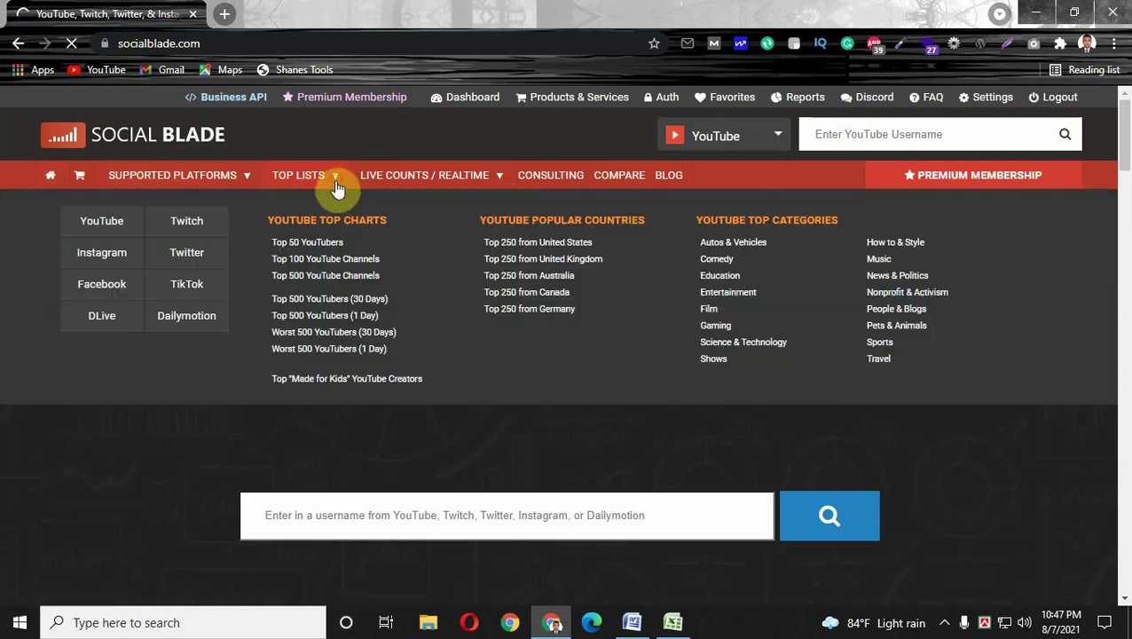
pyautogui.click(313, 246)
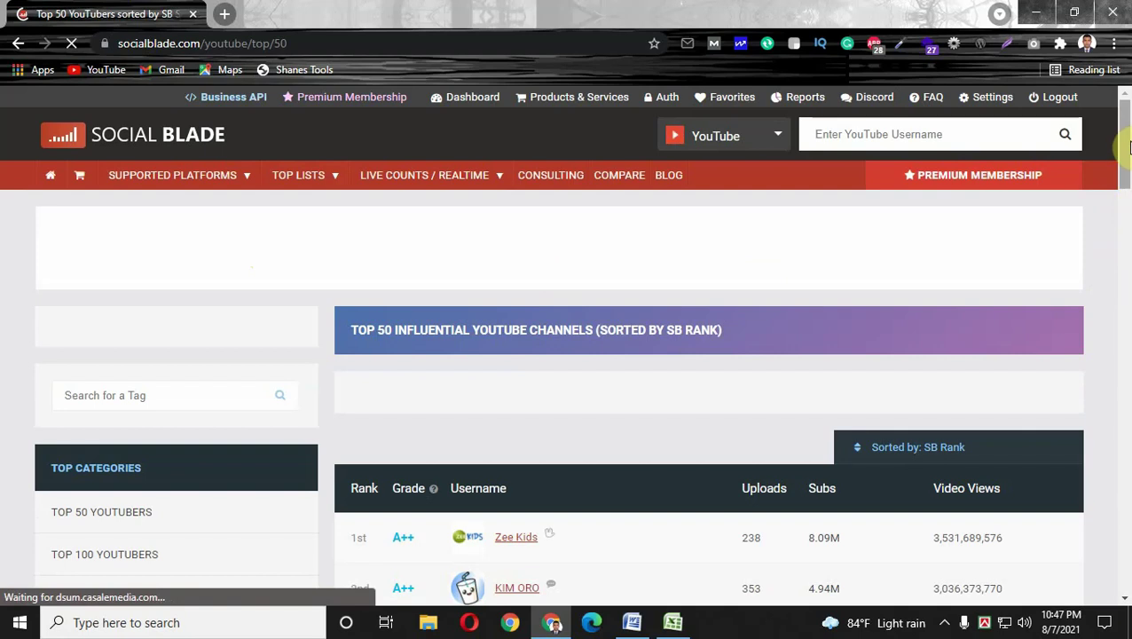
# Open the first-ranked Zee Kids channel from the Top 50 list in a new tab and switch to it.
pyautogui.moveTo(1128, 147); pyautogui.dragTo(1128, 174)
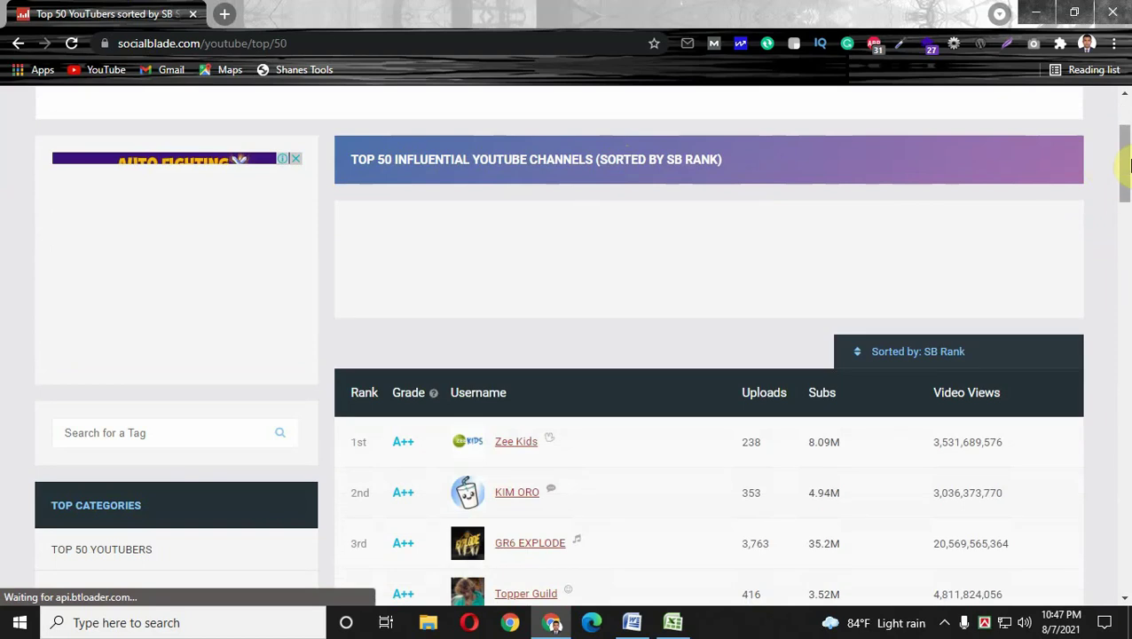
pyautogui.moveTo(1127, 152)
pyautogui.mouseDown()
pyautogui.moveTo(1129, 191)
pyautogui.moveTo(1129, 173)
pyautogui.mouseUp()
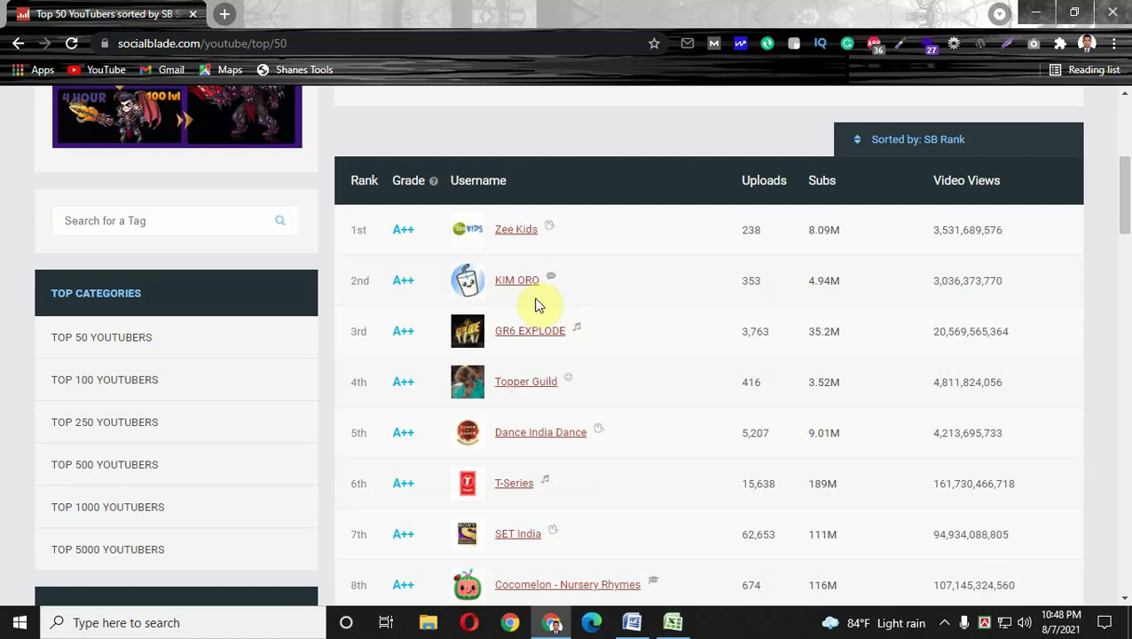
pyautogui.rightClick(519, 232)
pyautogui.click(541, 235)
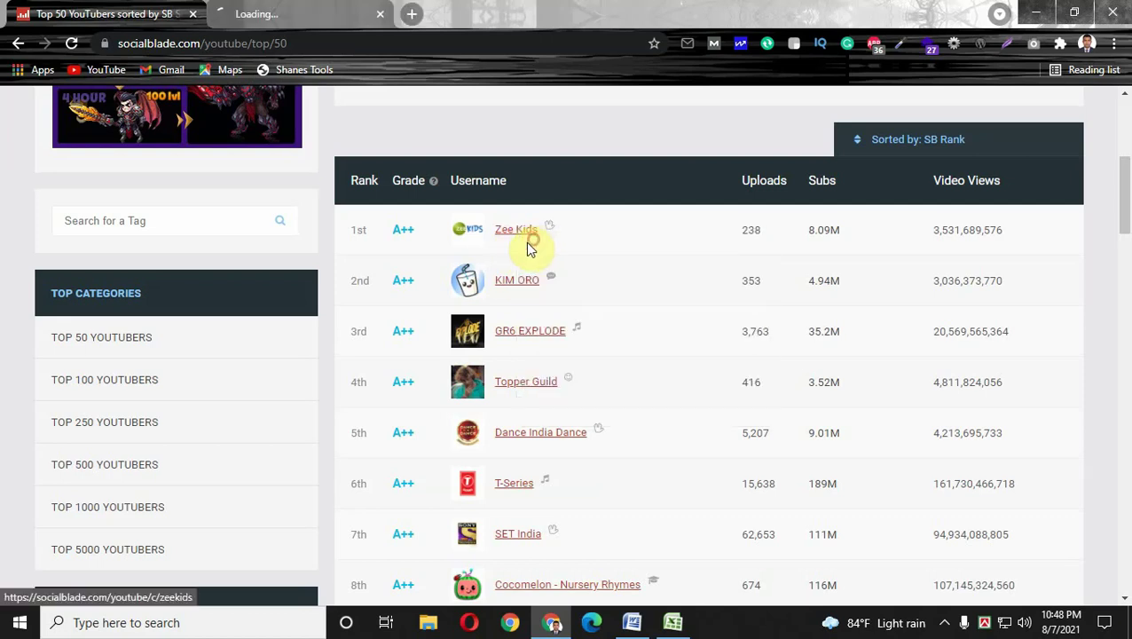
pyautogui.click(284, 11)
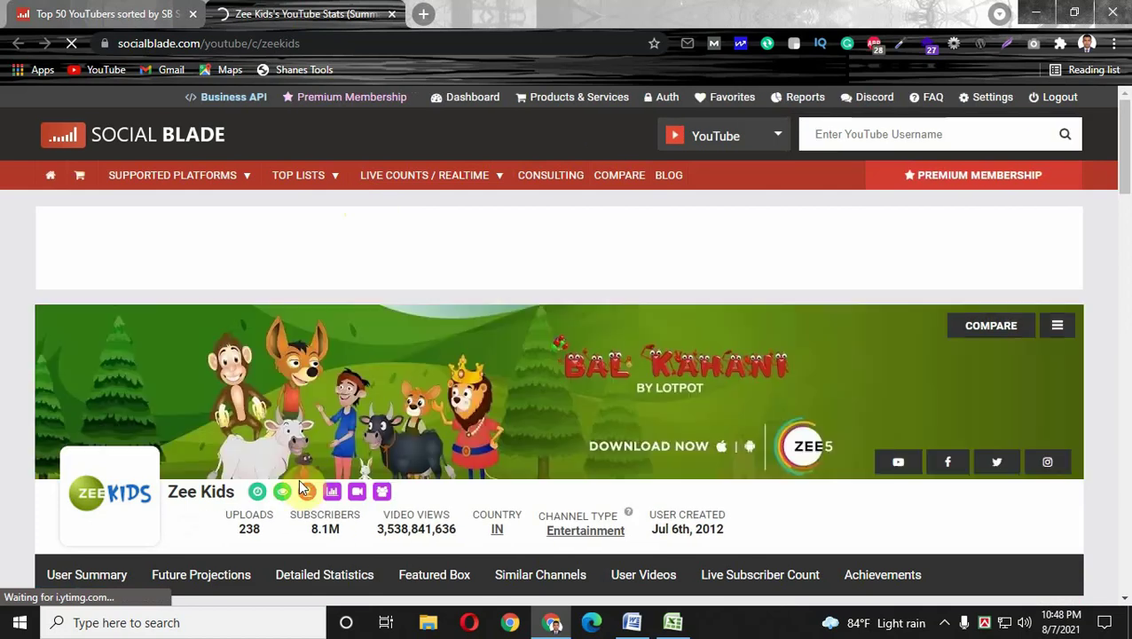
# Copy the channel name Zee Kids from its Social Blade page into cell A2 of the Excel sheet.
pyautogui.moveTo(232, 492); pyautogui.dragTo(168, 493)
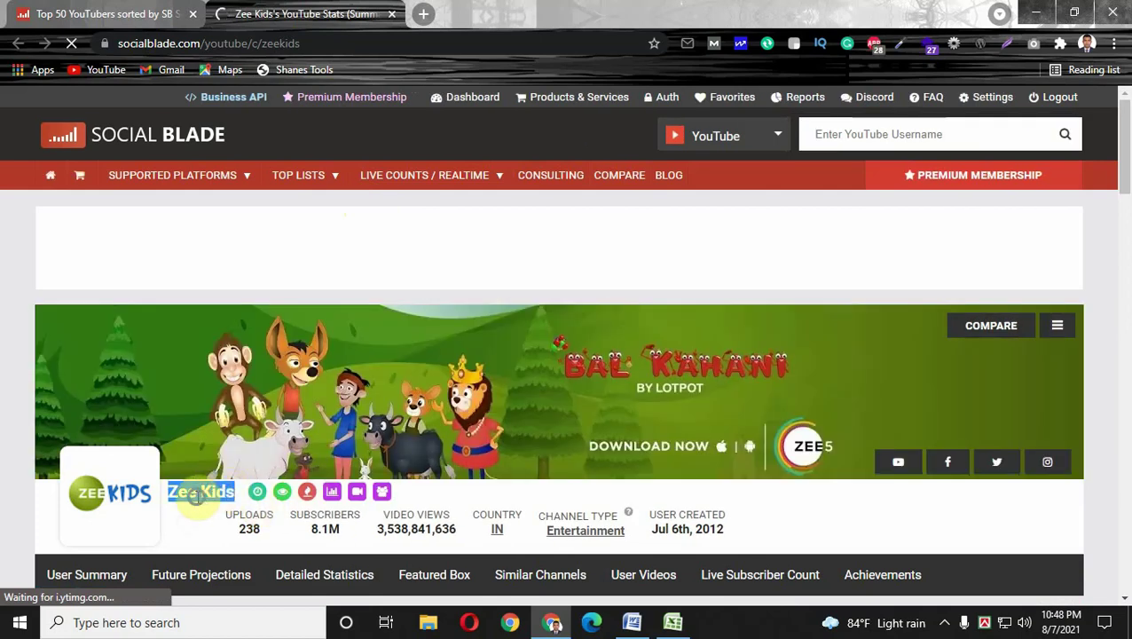
pyautogui.rightClick(198, 497)
pyautogui.click(232, 370)
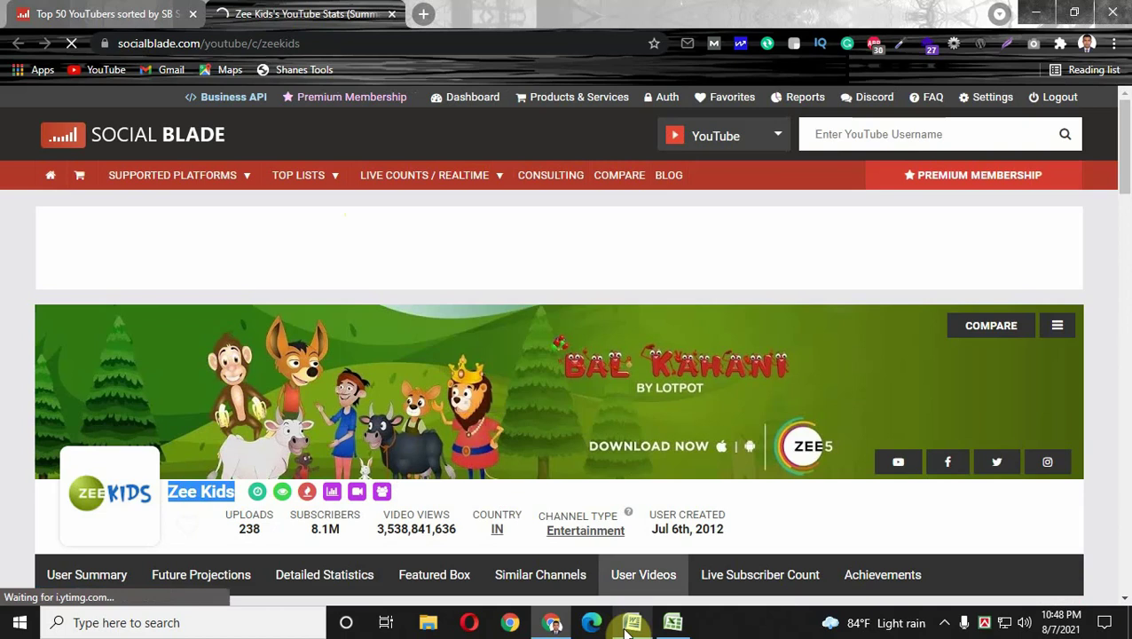
pyautogui.click(660, 622)
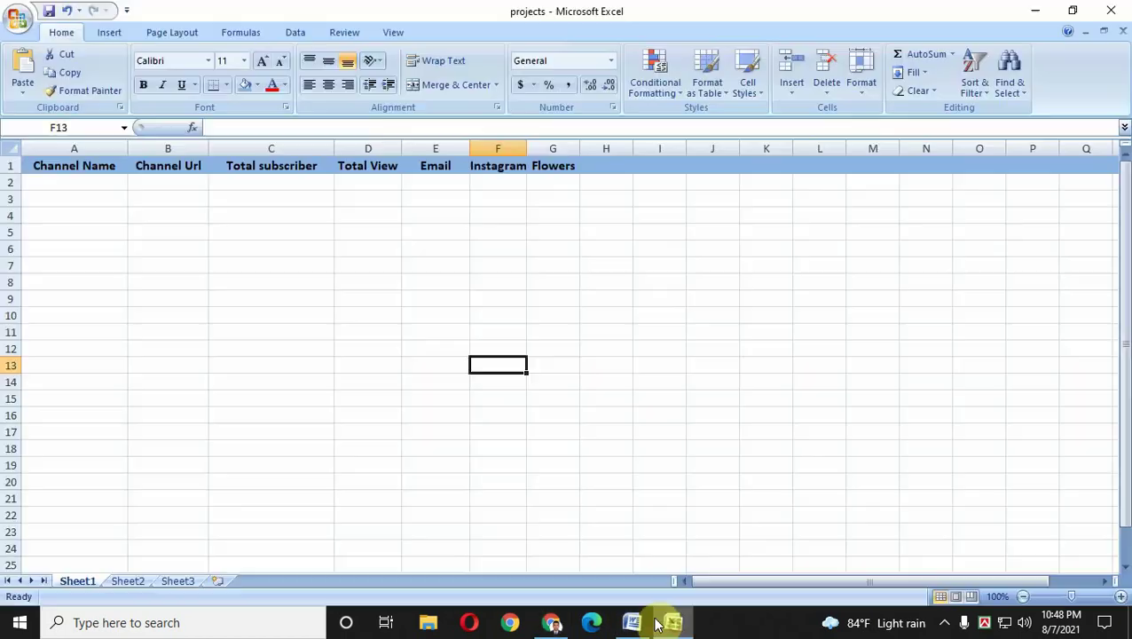
pyautogui.doubleClick(66, 182)
pyautogui.rightClick(67, 185)
pyautogui.click(104, 230)
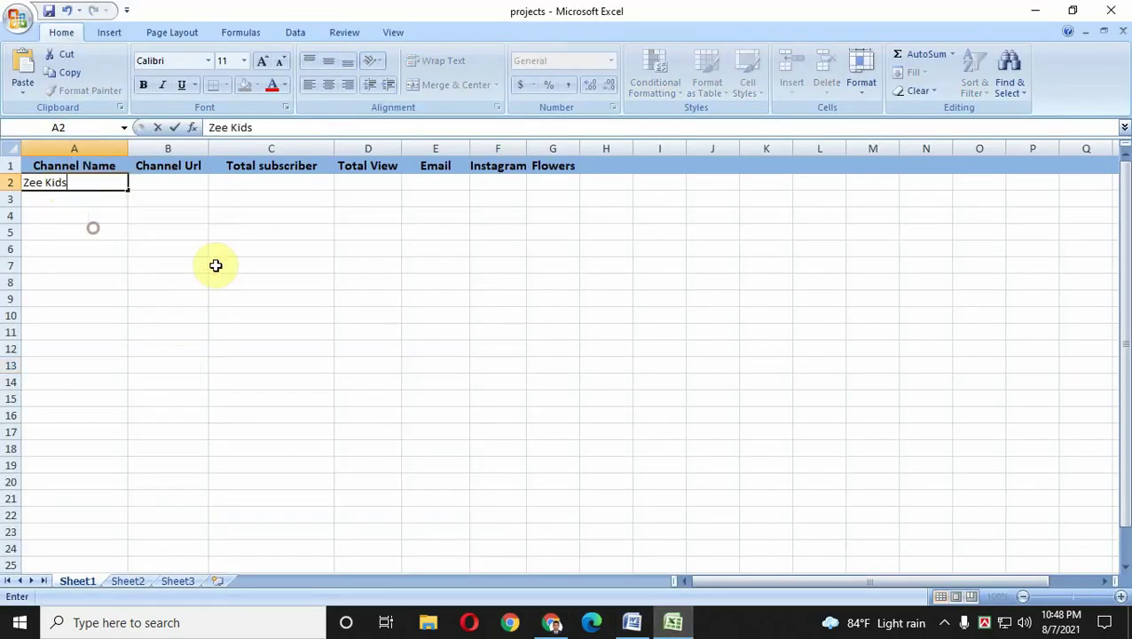
pyautogui.click(215, 264)
# Ready cell B2 for entry, then copy the Zee Kids name in Chrome and search YouTube for it in a new tab.
pyautogui.doubleClick(167, 184)
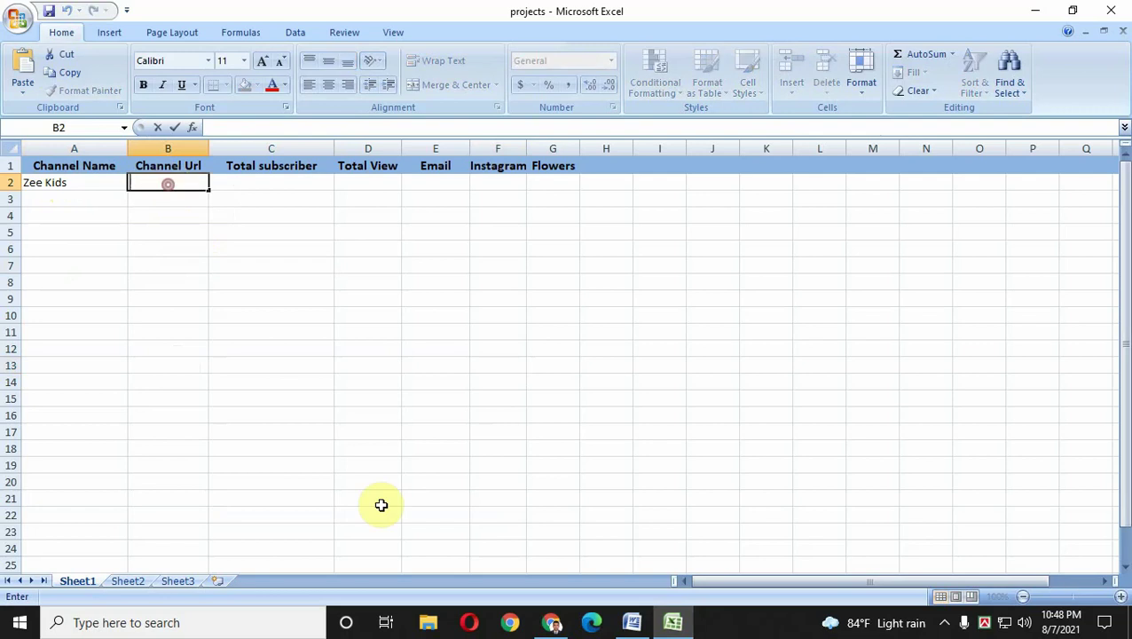
pyautogui.click(538, 623)
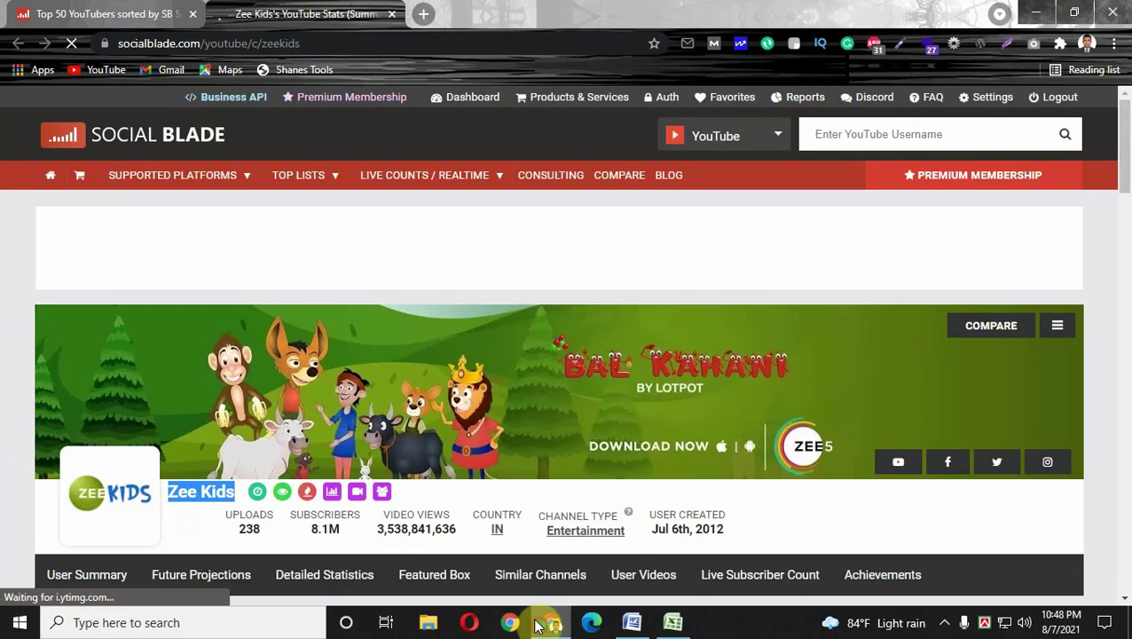
pyautogui.rightClick(201, 497)
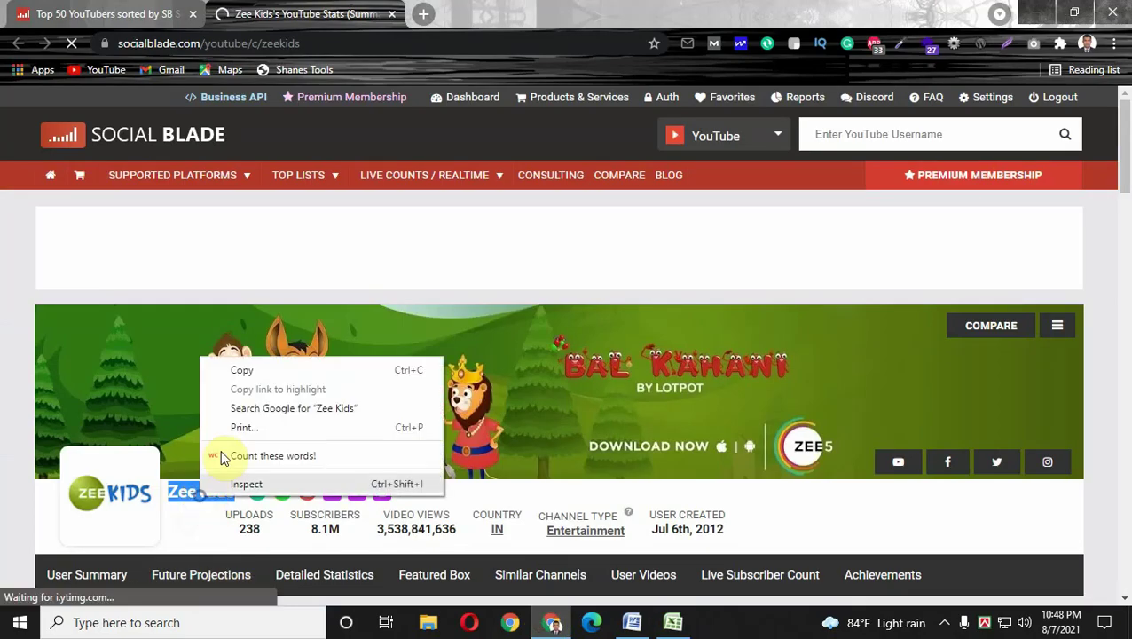
pyautogui.click(227, 370)
pyautogui.click(423, 13)
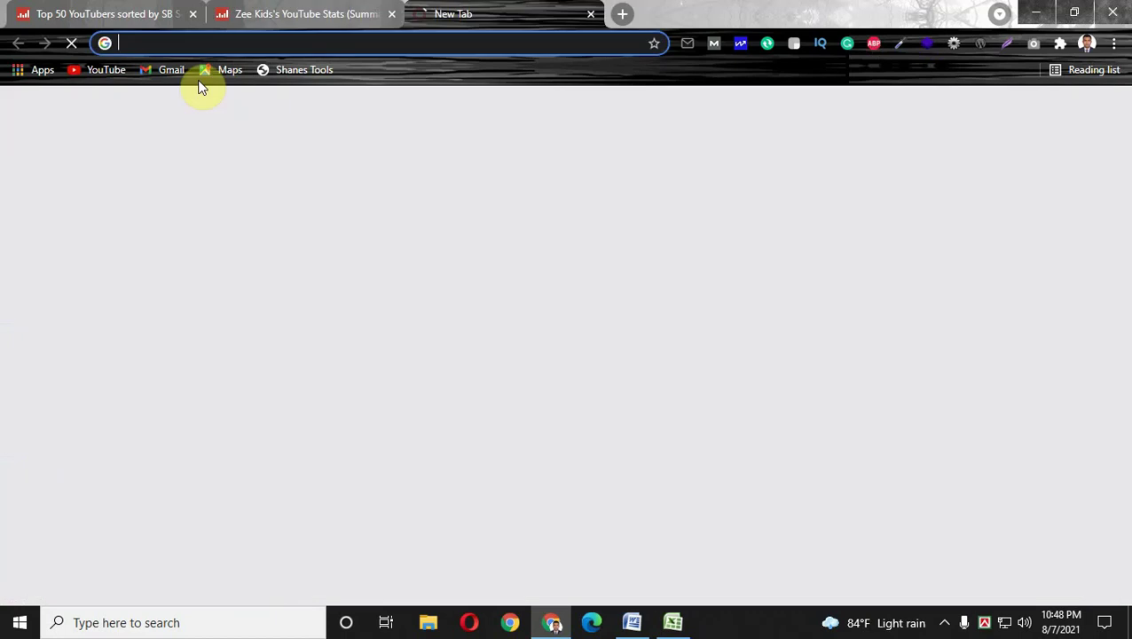
pyautogui.click(92, 69)
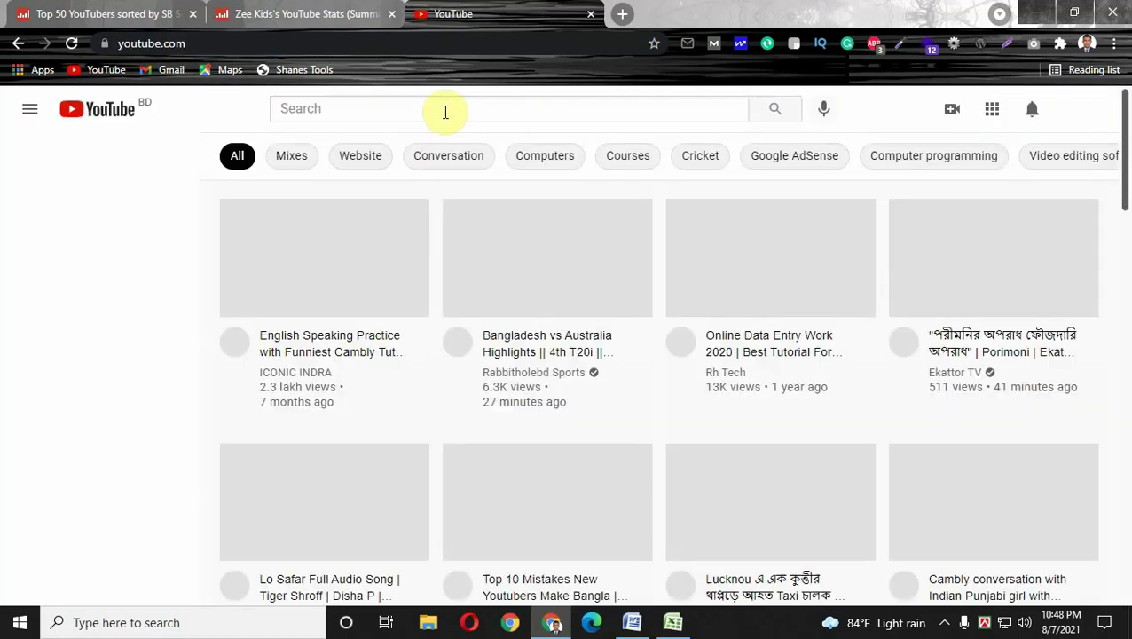
pyautogui.rightClick(442, 111)
pyautogui.click(485, 243)
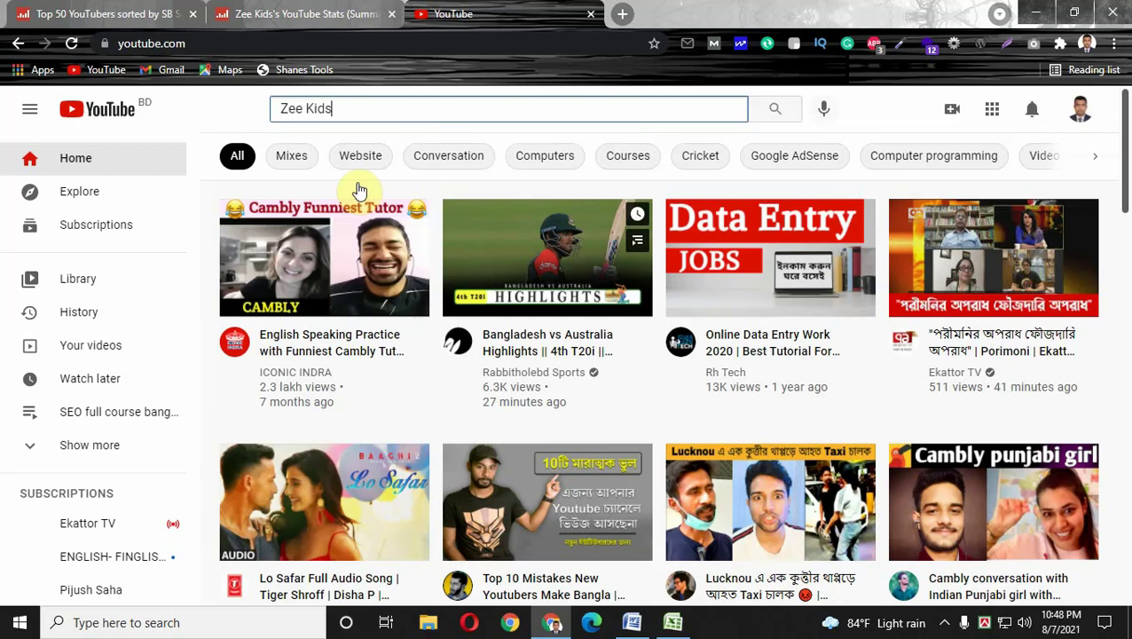
pyautogui.press('Return')
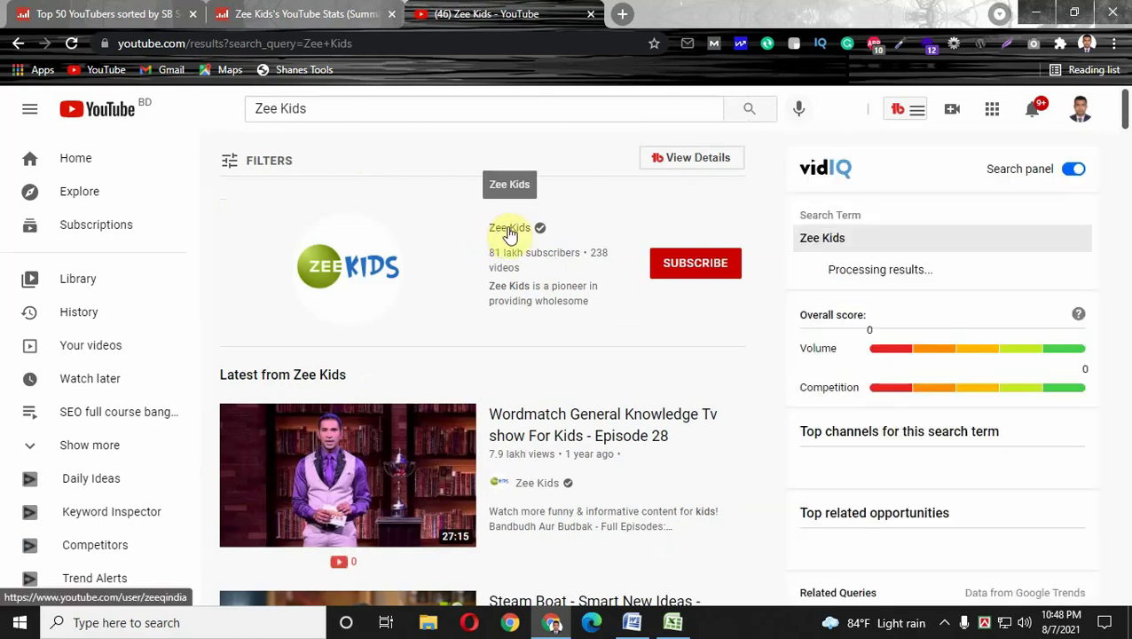
# Open the Zee Kids channel page from the YouTube search results.
pyautogui.click(510, 229)
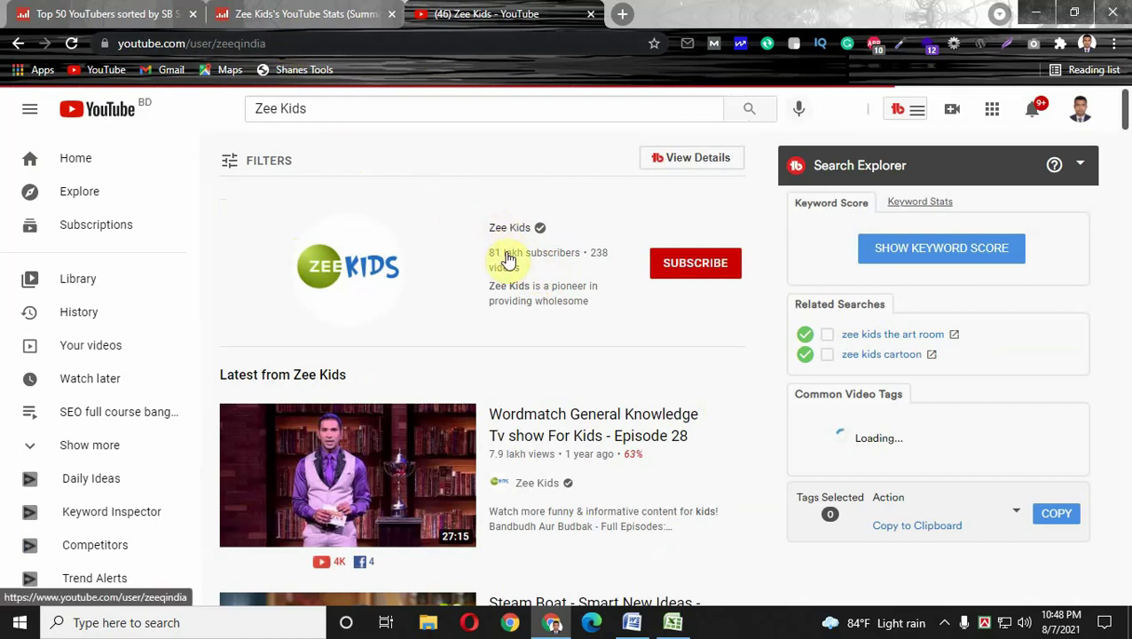
pyautogui.click(1125, 162)
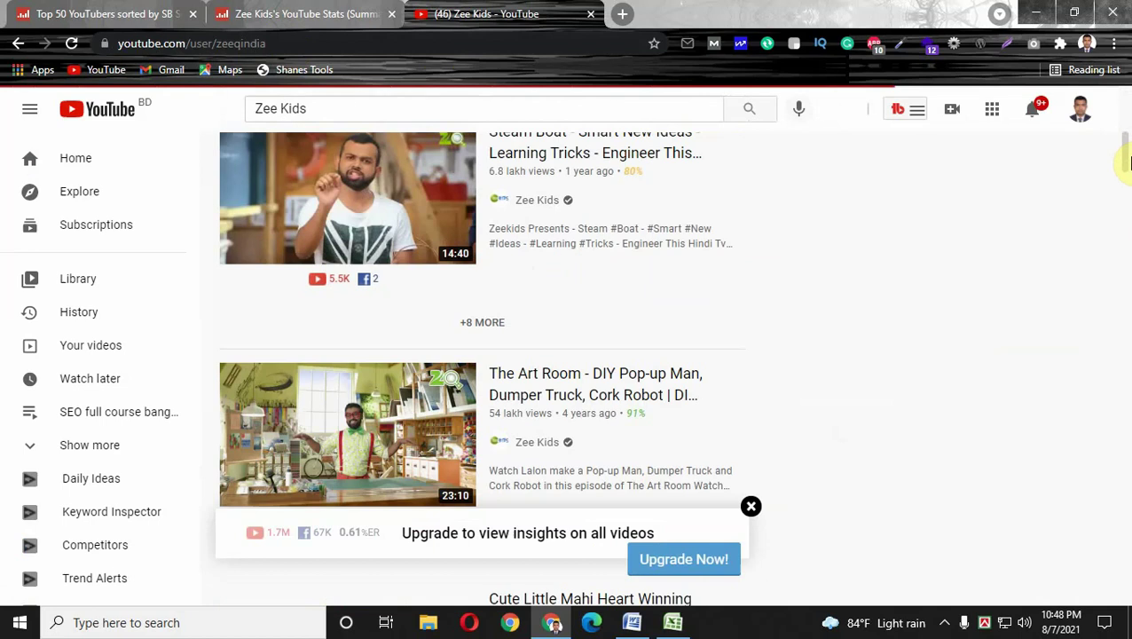
pyautogui.scroll(-1, 1124, 160)
pyautogui.scroll(2, 1124, 158)
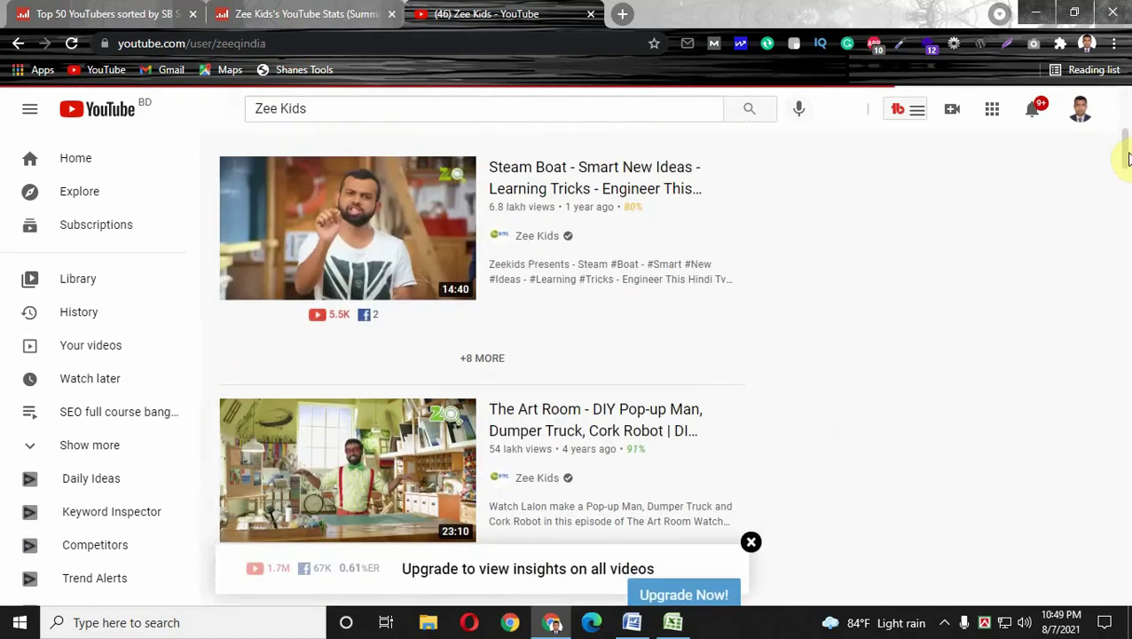
pyautogui.scroll(5, 1126, 157)
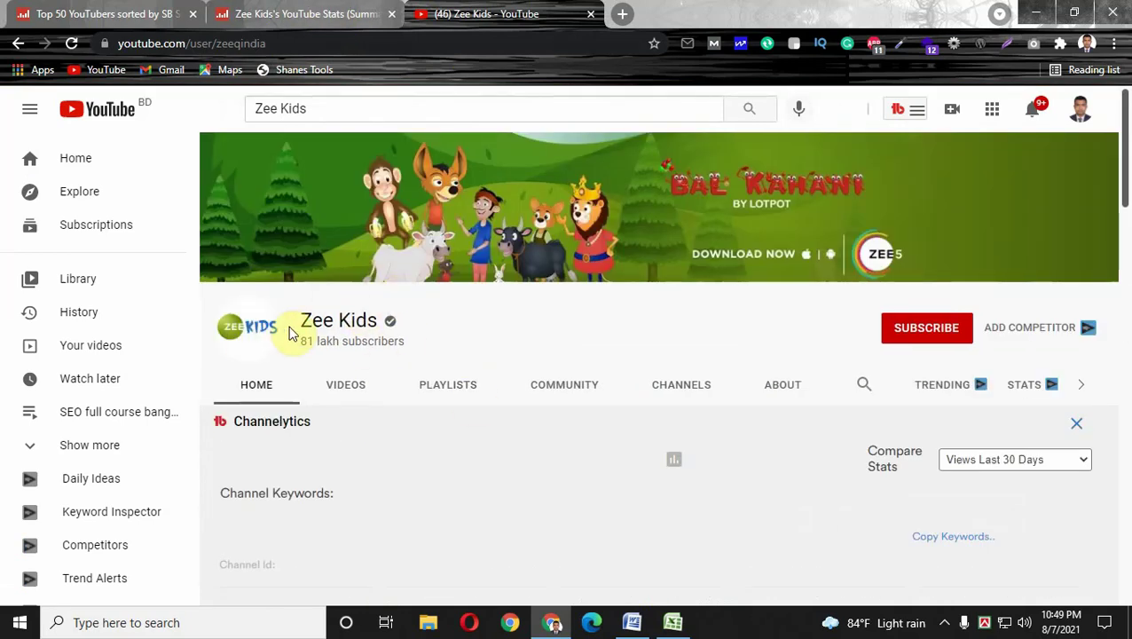
# Copy the YouTube channel's address and paste it into cell B2 under Channel Url in Excel.
pyautogui.click(252, 42)
pyautogui.rightClick(250, 43)
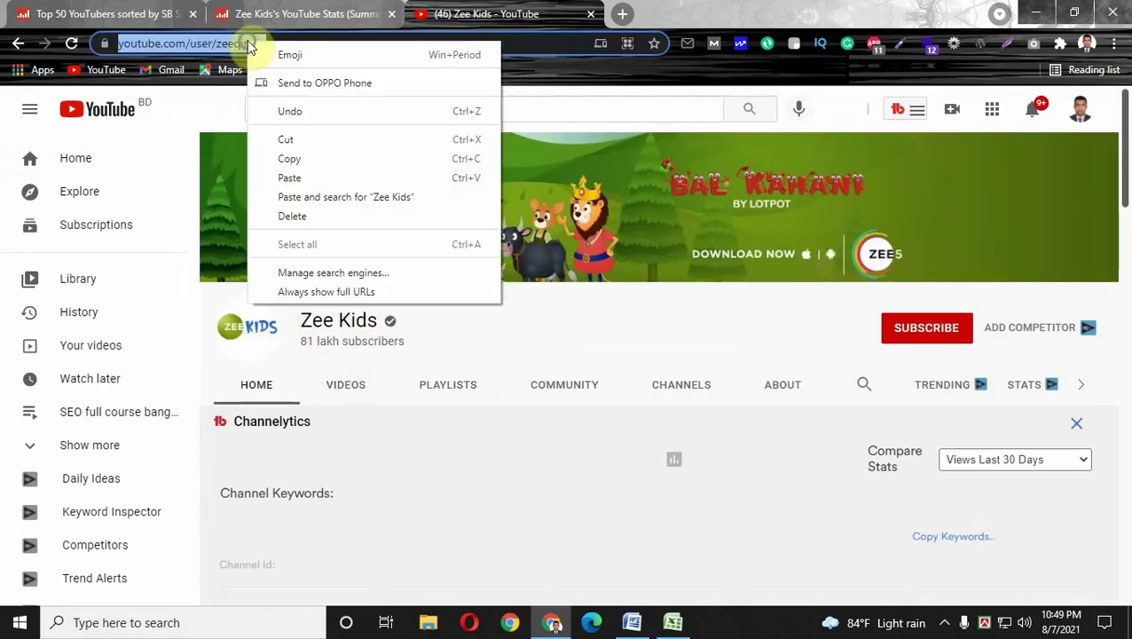
pyautogui.click(289, 162)
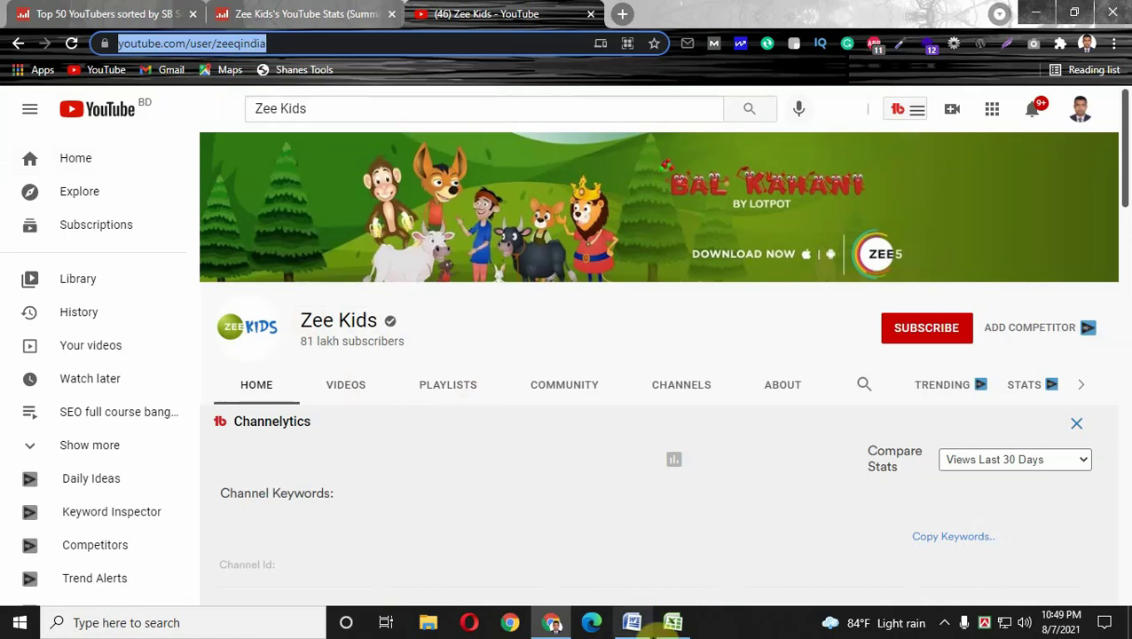
pyautogui.click(672, 621)
pyautogui.rightClick(170, 184)
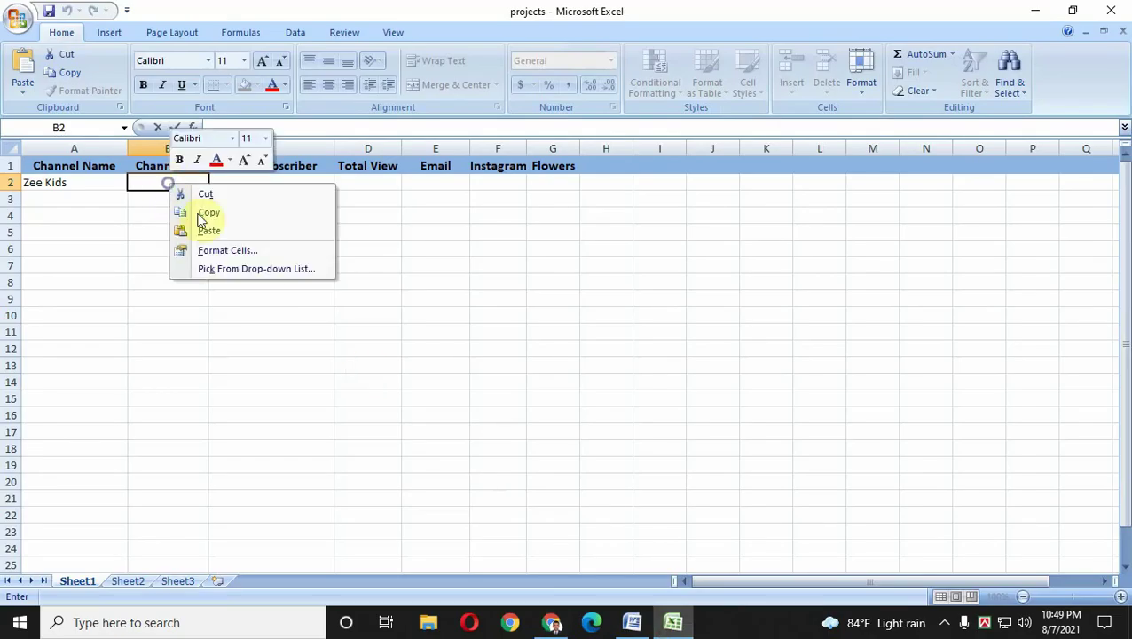
pyautogui.click(207, 229)
pyautogui.click(239, 362)
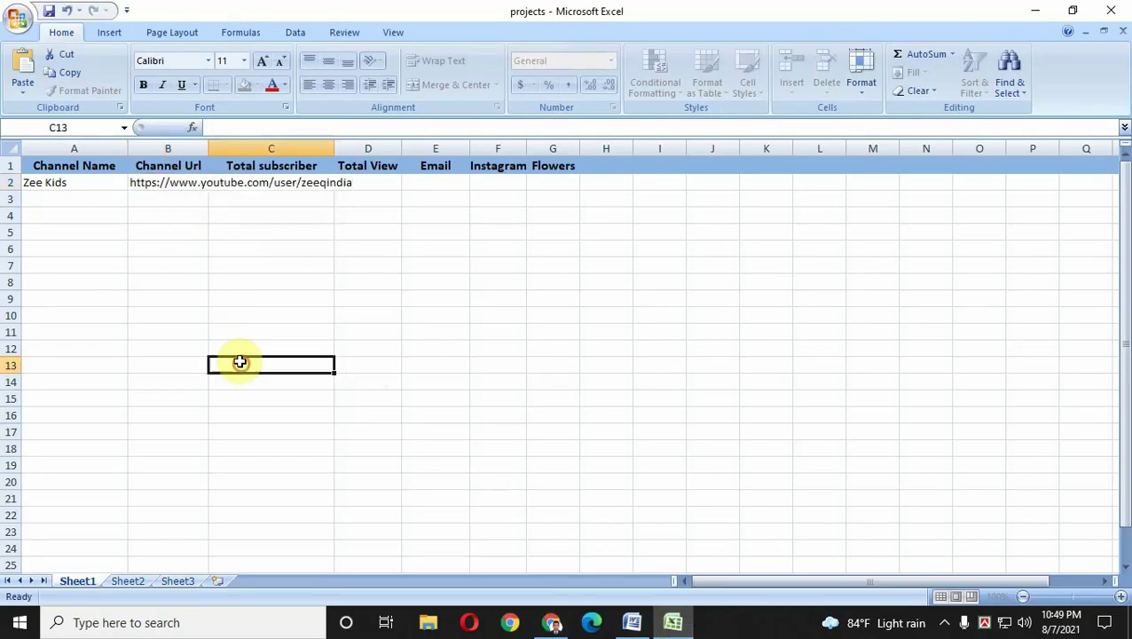
# Open cell C2 under Total subscriber for entry and switch back to Chrome.
pyautogui.click(266, 183)
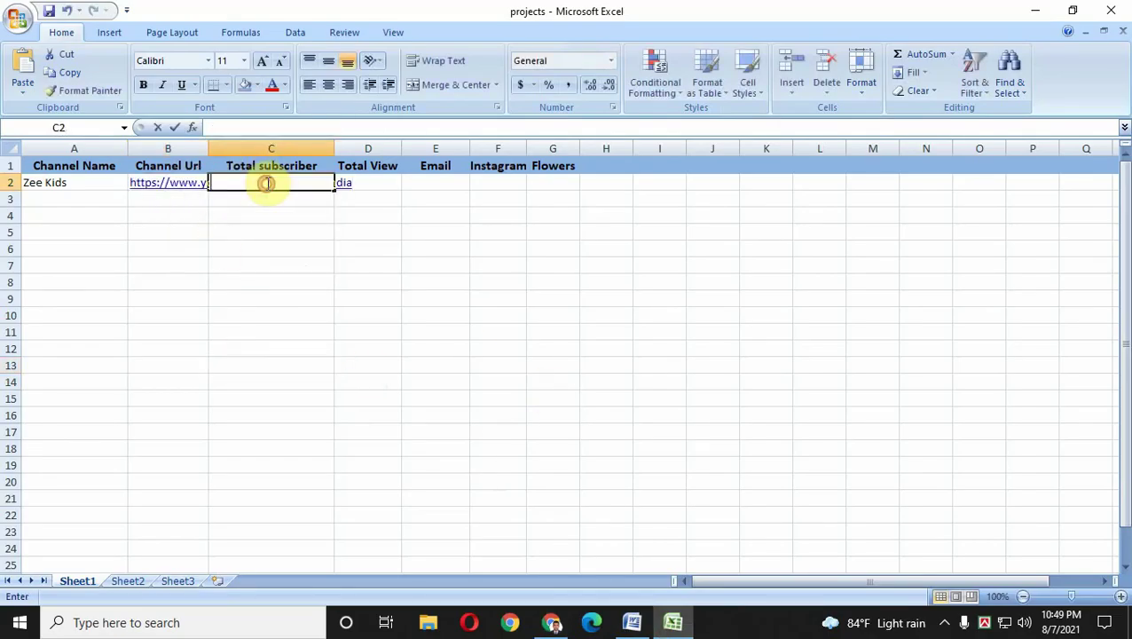
pyautogui.click(552, 624)
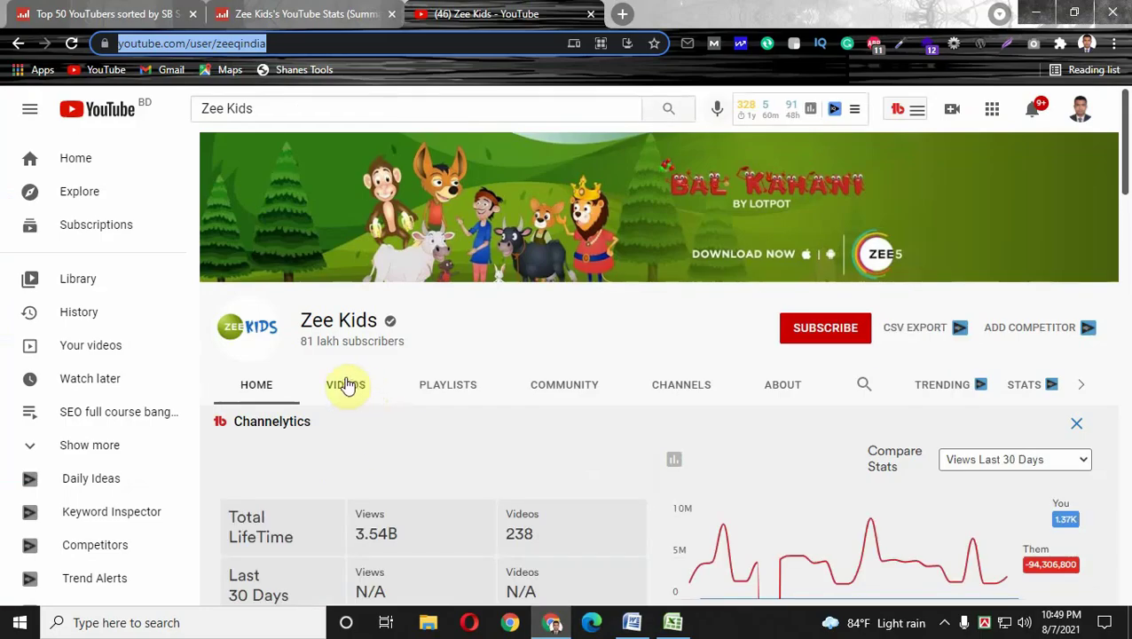
pyautogui.click(299, 348)
pyautogui.moveTo(299, 347); pyautogui.dragTo(304, 343)
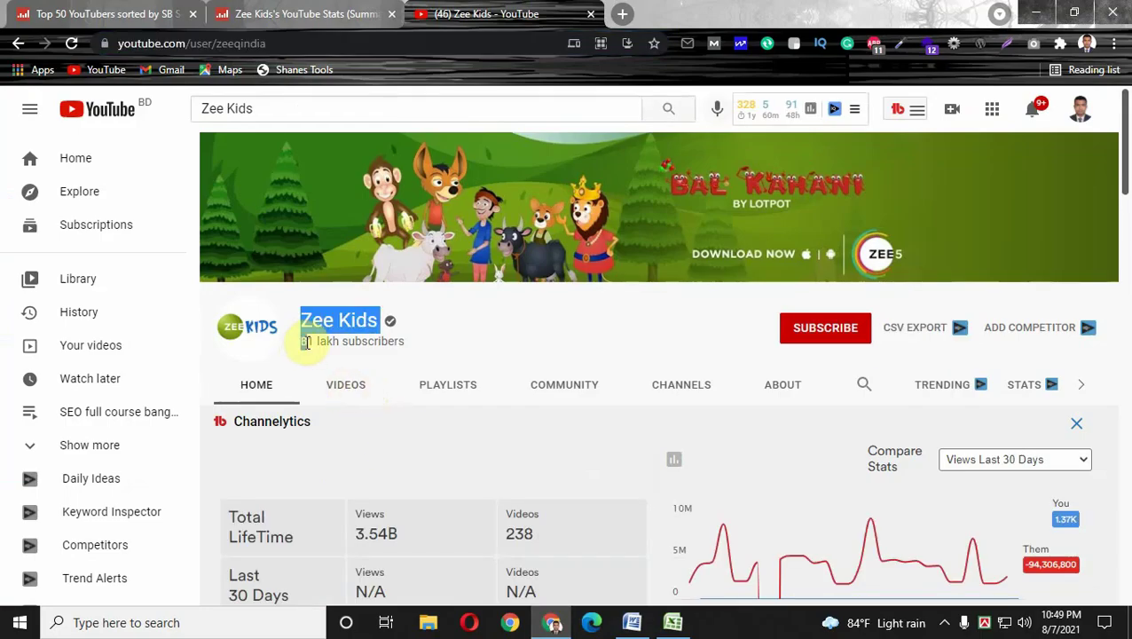
pyautogui.click(457, 358)
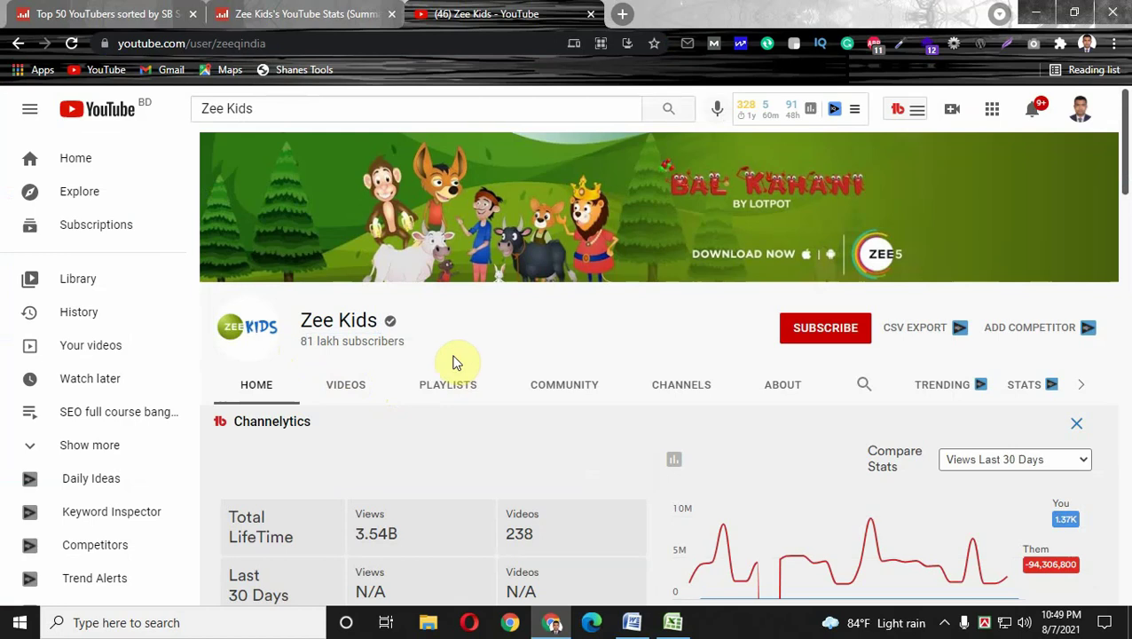
# Copy the 8.1M subscriber count from the Zee Kids Social Blade page.
pyautogui.click(260, 13)
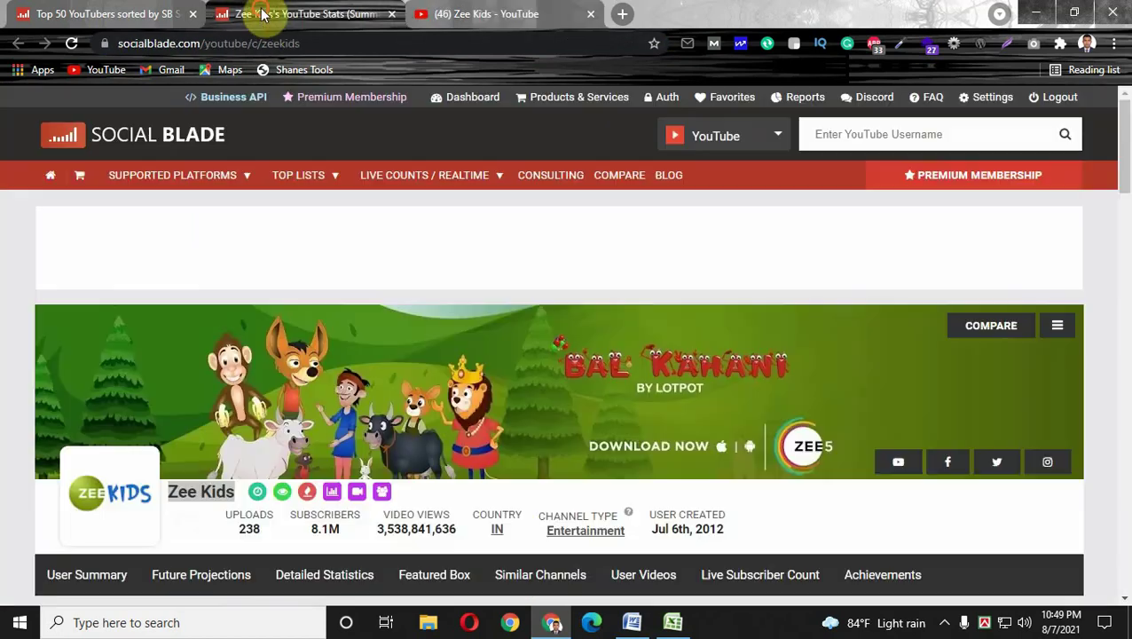
pyautogui.click(337, 528)
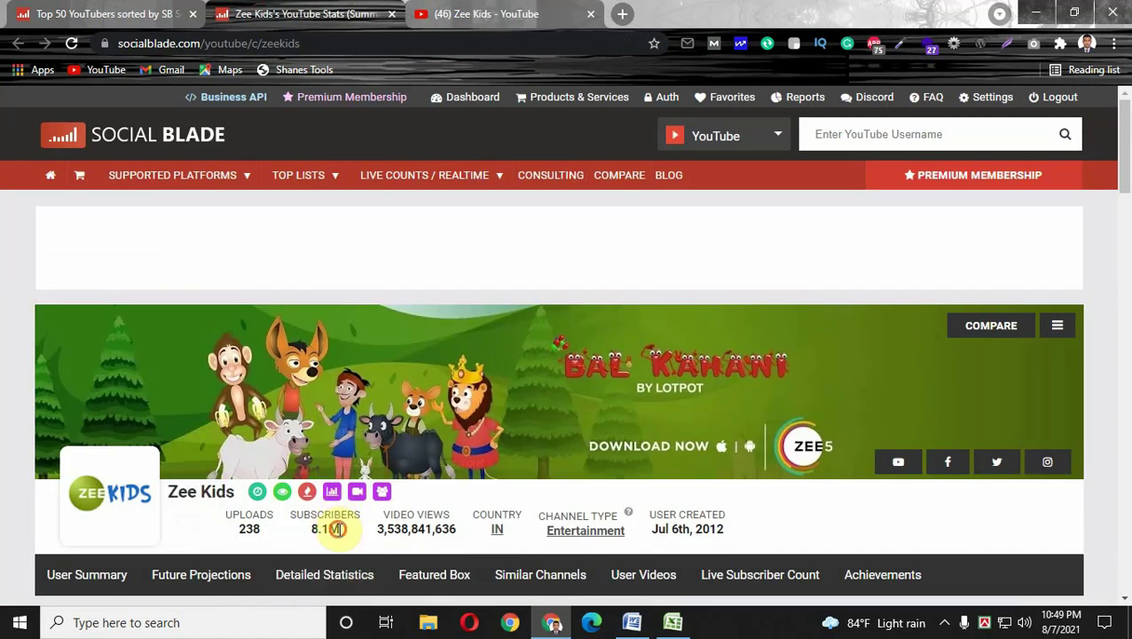
pyautogui.rightClick(325, 532)
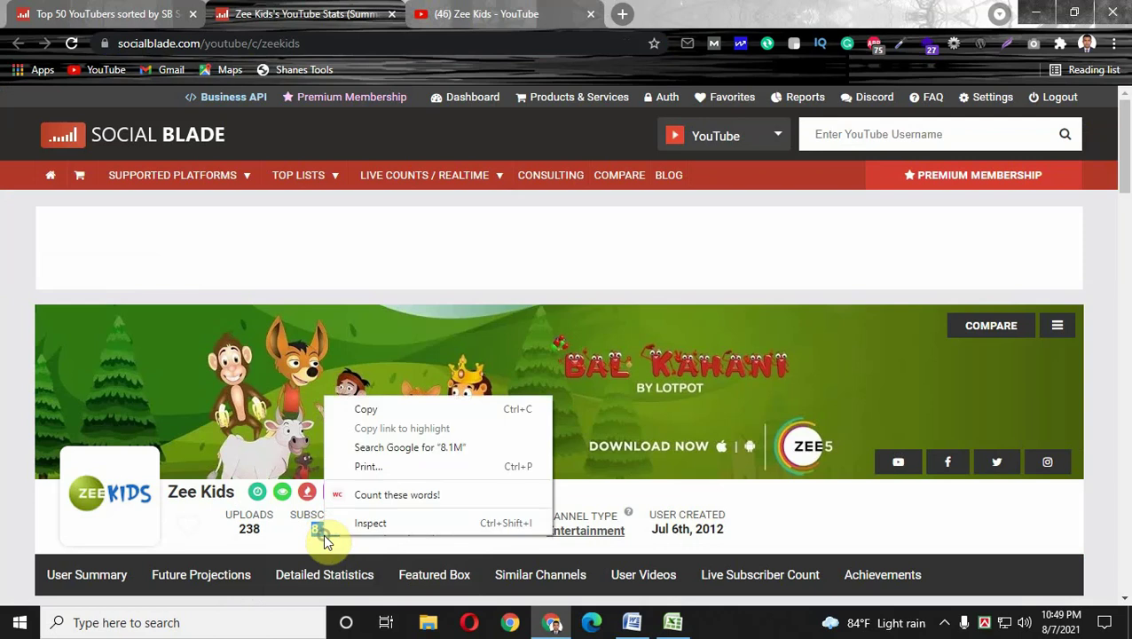
pyautogui.click(353, 407)
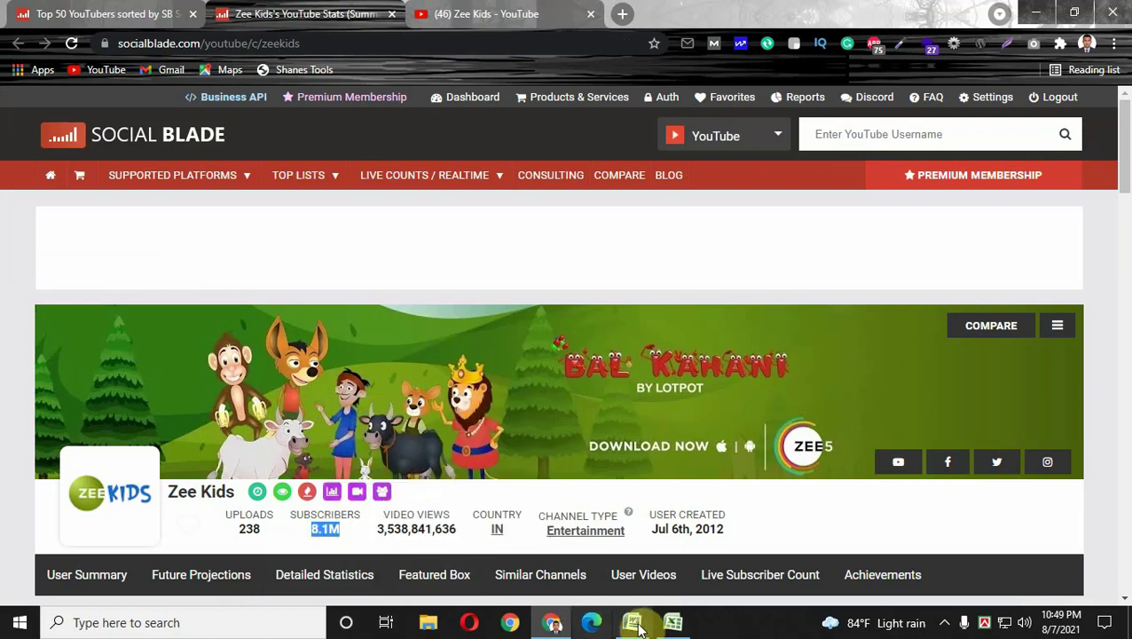
# Paste the copied 8.1M subscriber count into cell C2 under Total subscriber in Excel.
pyautogui.click(670, 621)
pyautogui.rightClick(270, 183)
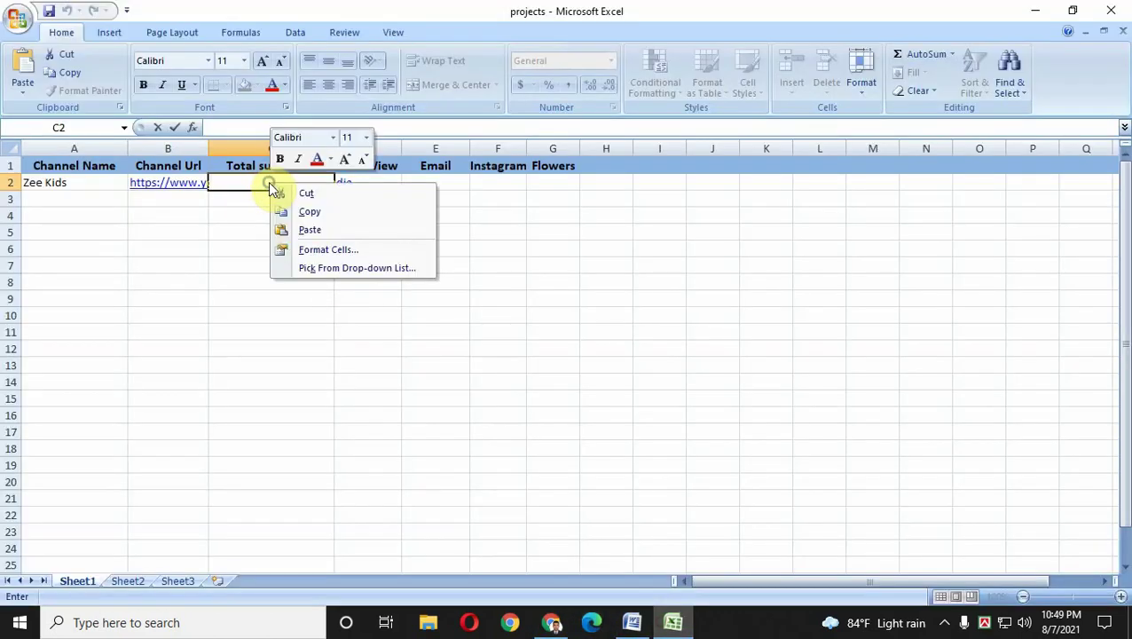
pyautogui.click(303, 230)
pyautogui.click(351, 342)
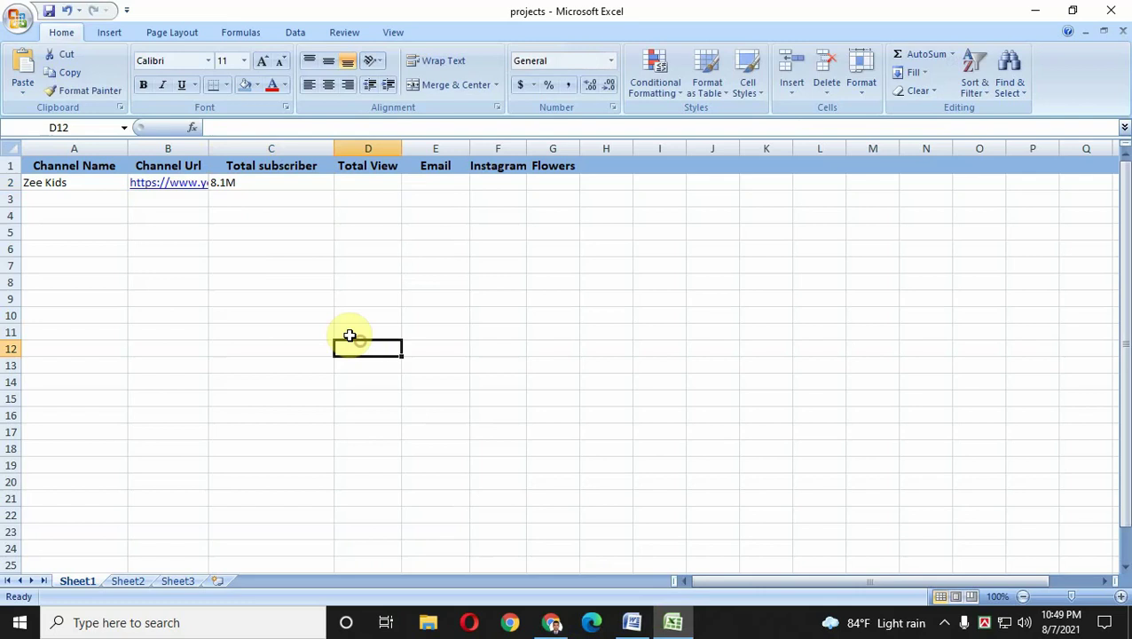
# Open cell D2 under Total View for entry, then copy the 3,538,841,636 video views figure from the Zee Kids Social Blade page in Chrome.
pyautogui.click(358, 183)
pyautogui.click(538, 621)
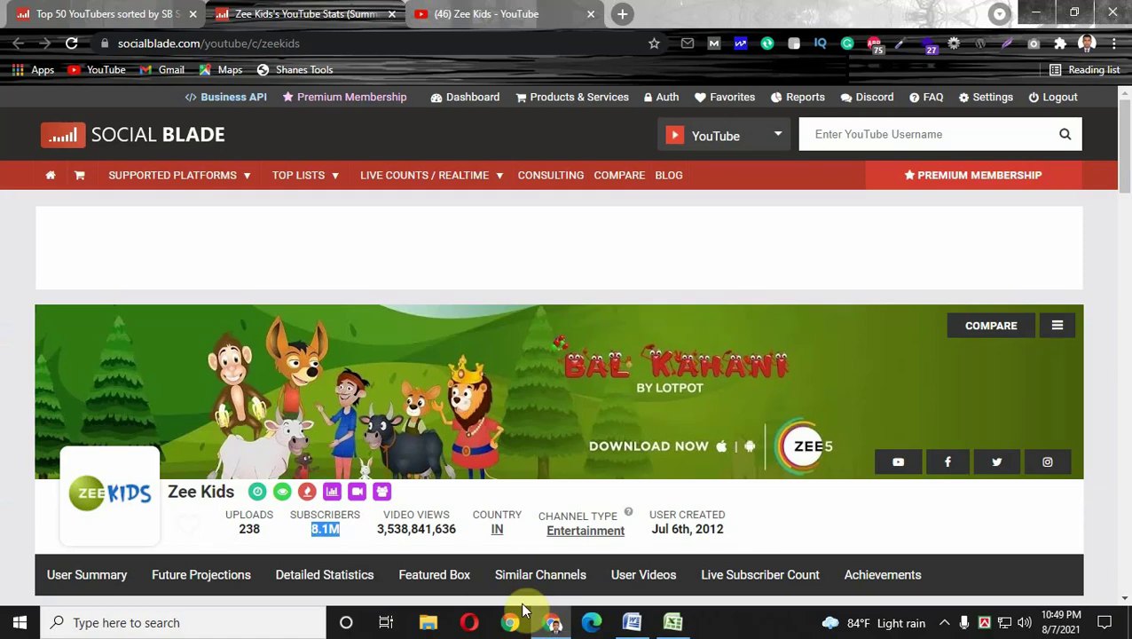
pyautogui.moveTo(1124, 172); pyautogui.dragTo(1125, 199)
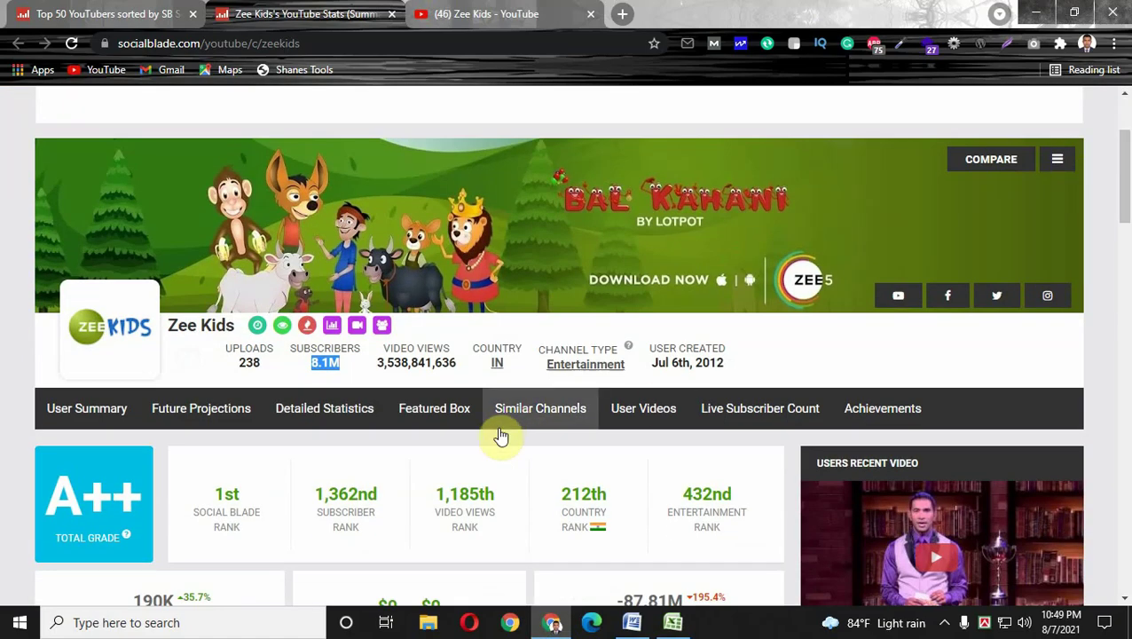
pyautogui.moveTo(471, 371); pyautogui.dragTo(411, 361)
pyautogui.doubleClick(425, 367)
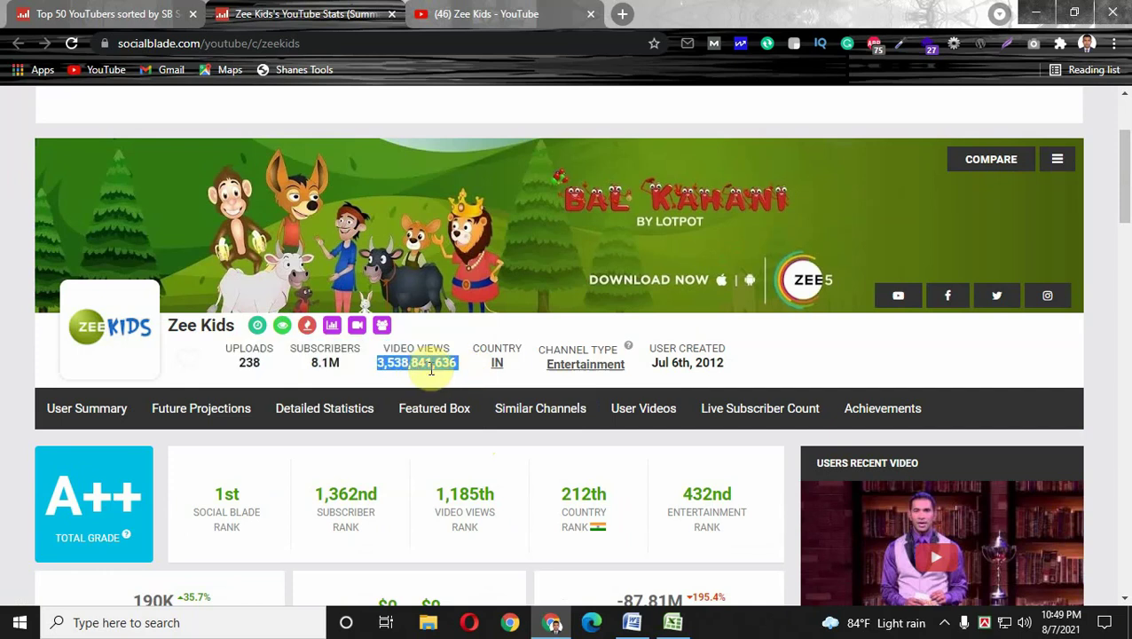
pyautogui.rightClick(446, 372)
pyautogui.click(458, 382)
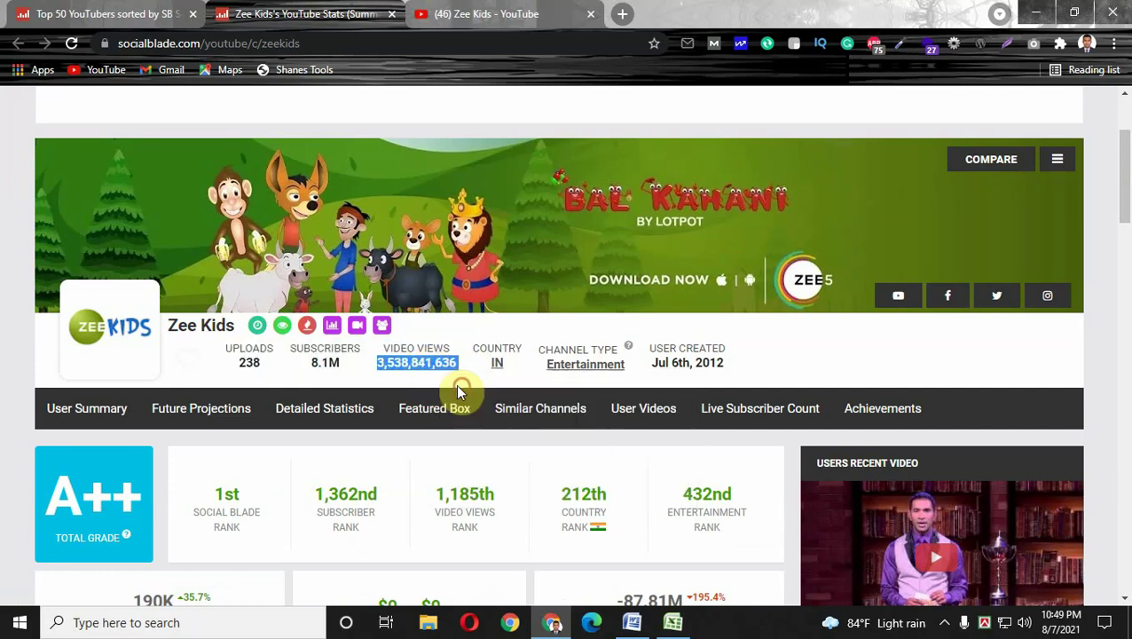
# Paste the copied video views figure into cell D2 under Total View in Excel and check the entry.
pyautogui.click(631, 622)
pyautogui.rightClick(371, 182)
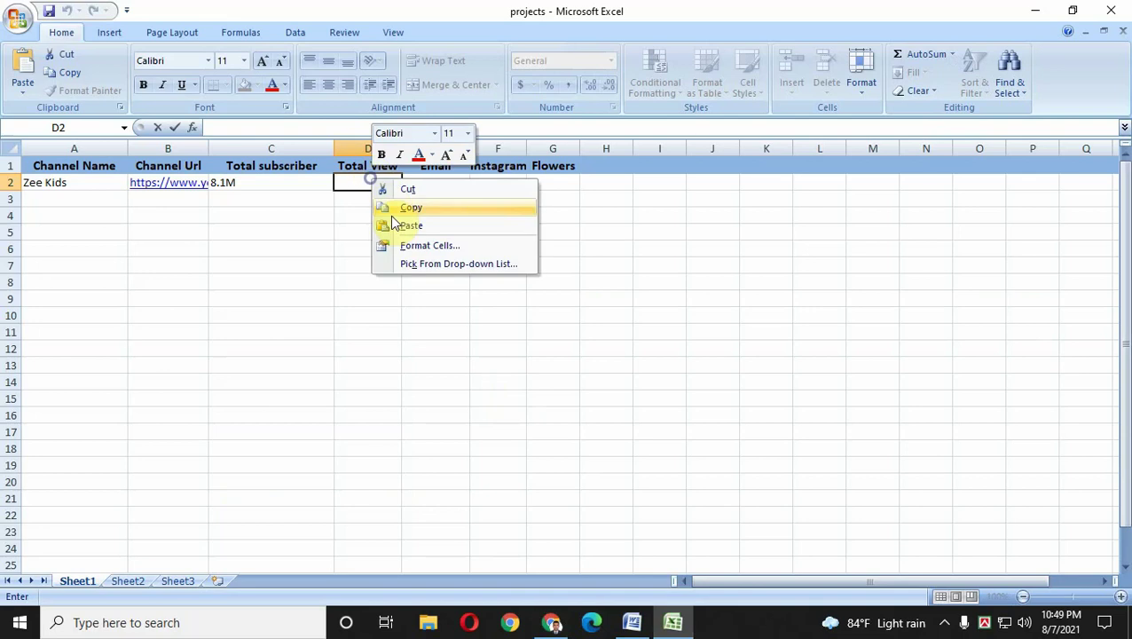
pyautogui.click(395, 224)
pyautogui.click(408, 265)
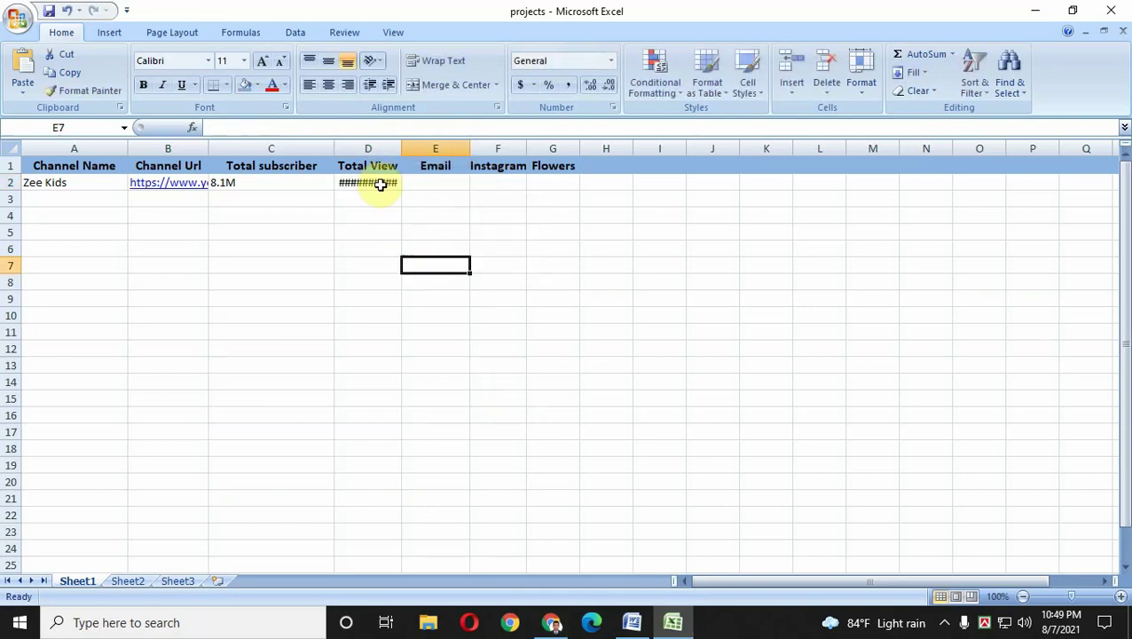
pyautogui.doubleClick(379, 184)
pyautogui.click(412, 242)
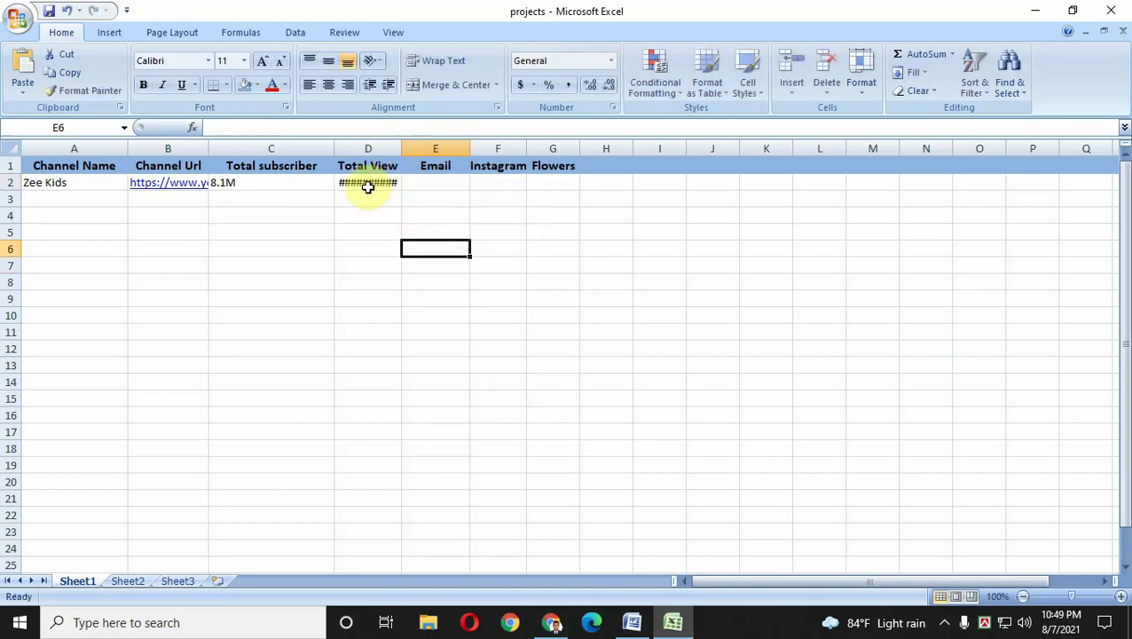
pyautogui.doubleClick(368, 184)
pyautogui.click(372, 249)
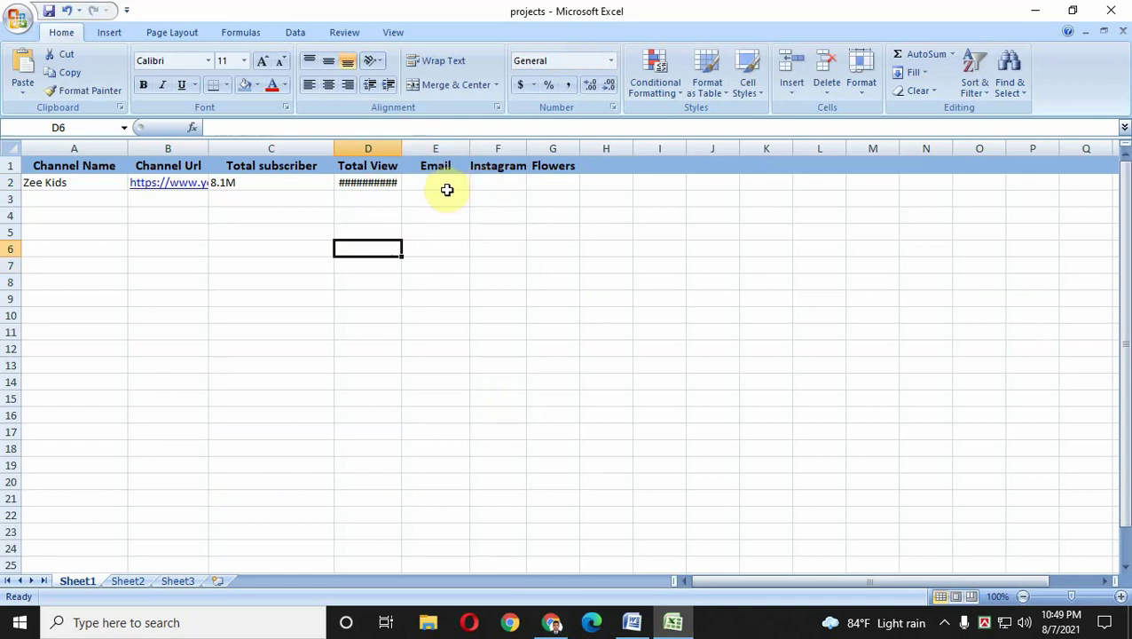
# Open cell E2 under Email for entry, then show the contact details on the Zee Kids YouTube About page in Chrome.
pyautogui.click(447, 189)
pyautogui.click(551, 622)
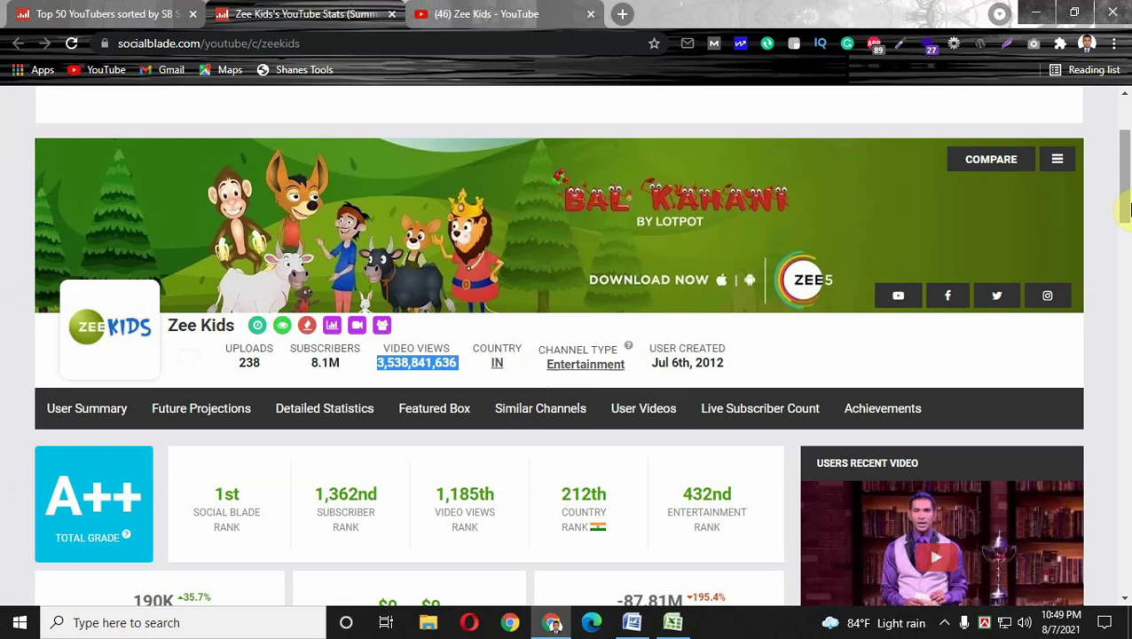
pyautogui.scroll(-2, 1128, 208)
pyautogui.click(508, 9)
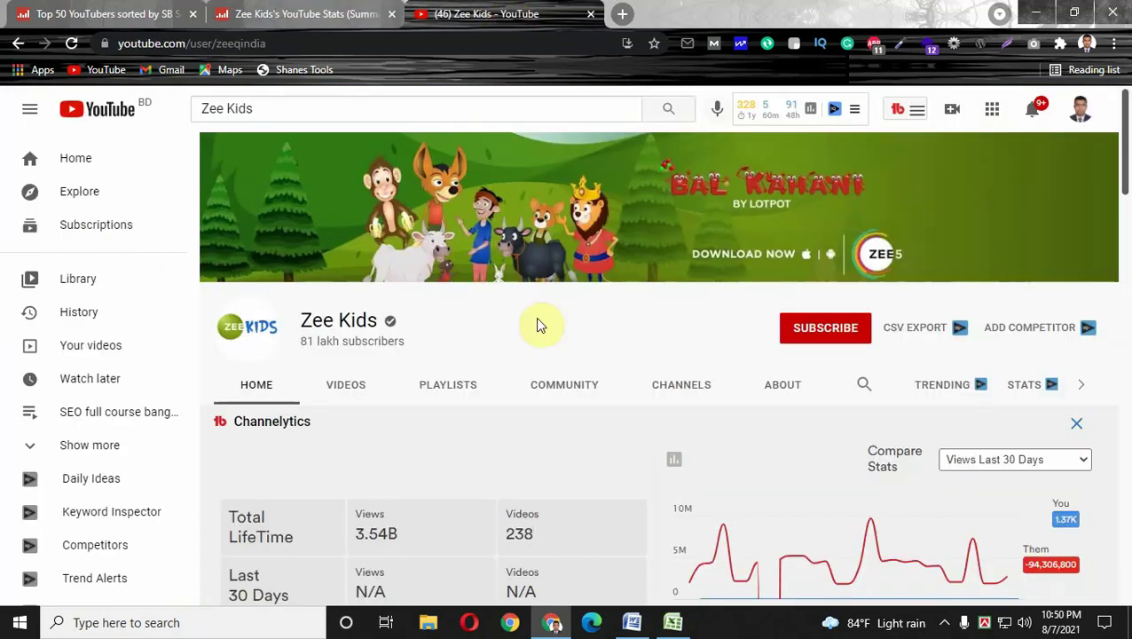
pyautogui.click(792, 388)
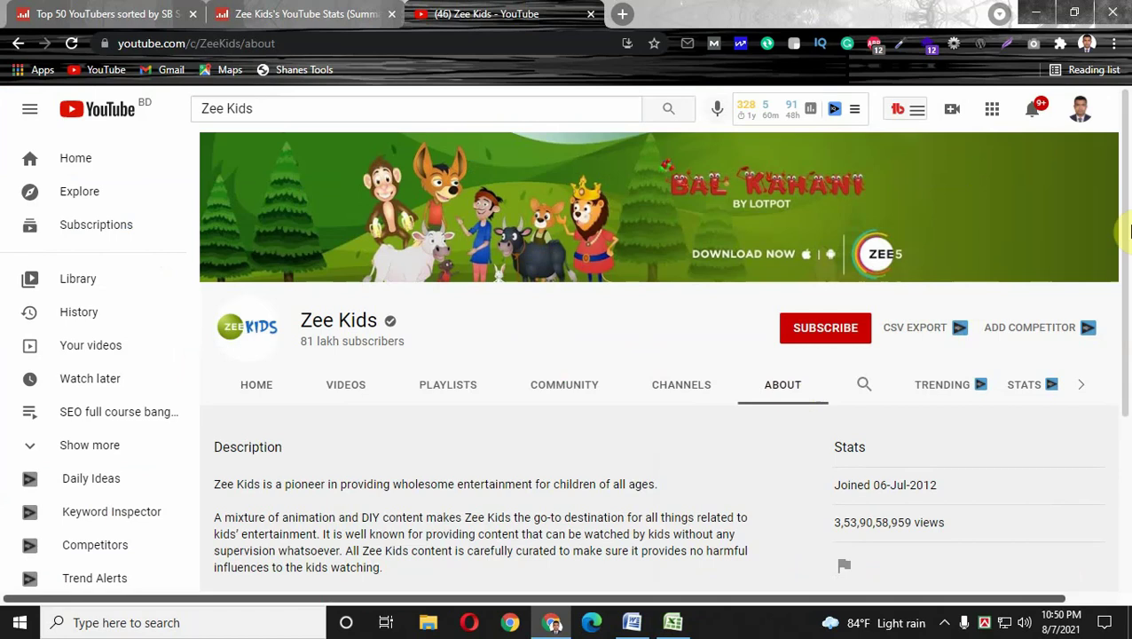
pyautogui.moveTo(1126, 220); pyautogui.dragTo(1100, 423)
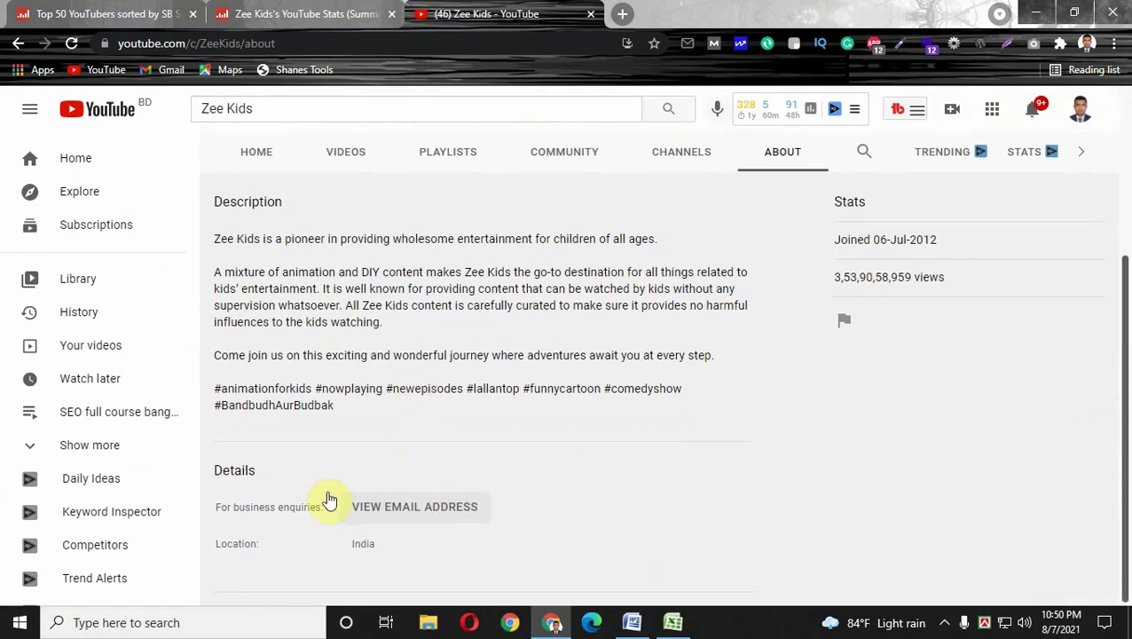
# Reveal the channel's business enquiries email address by completing and submitting the reCAPTCHA check.
pyautogui.rightClick(424, 514)
pyautogui.click(844, 460)
pyautogui.click(426, 511)
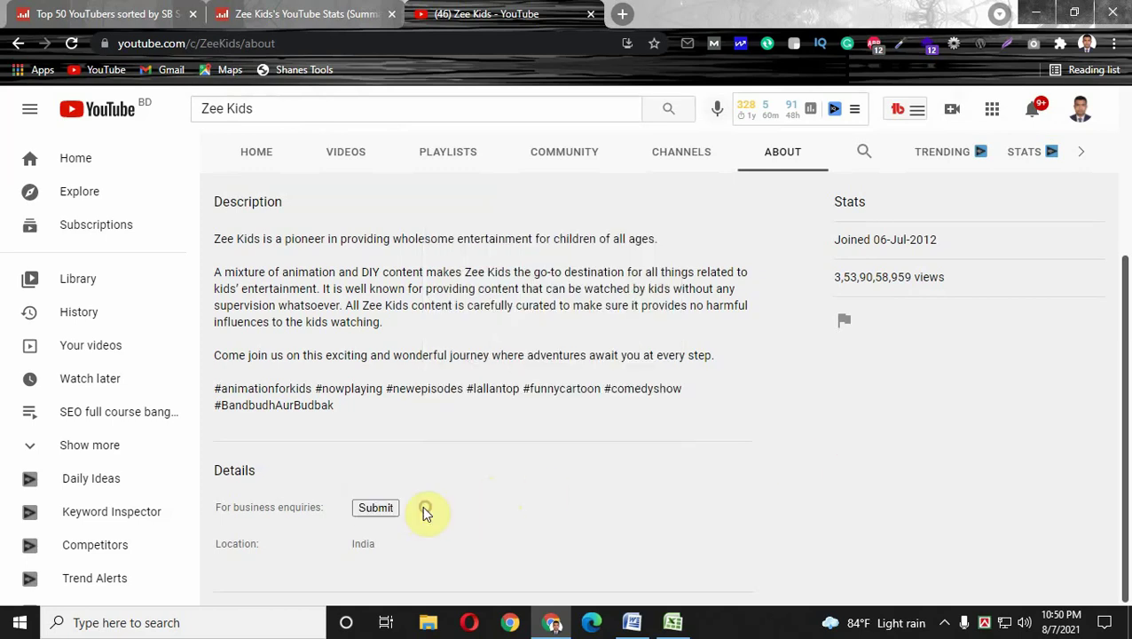
pyautogui.moveTo(1123, 306); pyautogui.dragTo(1122, 355)
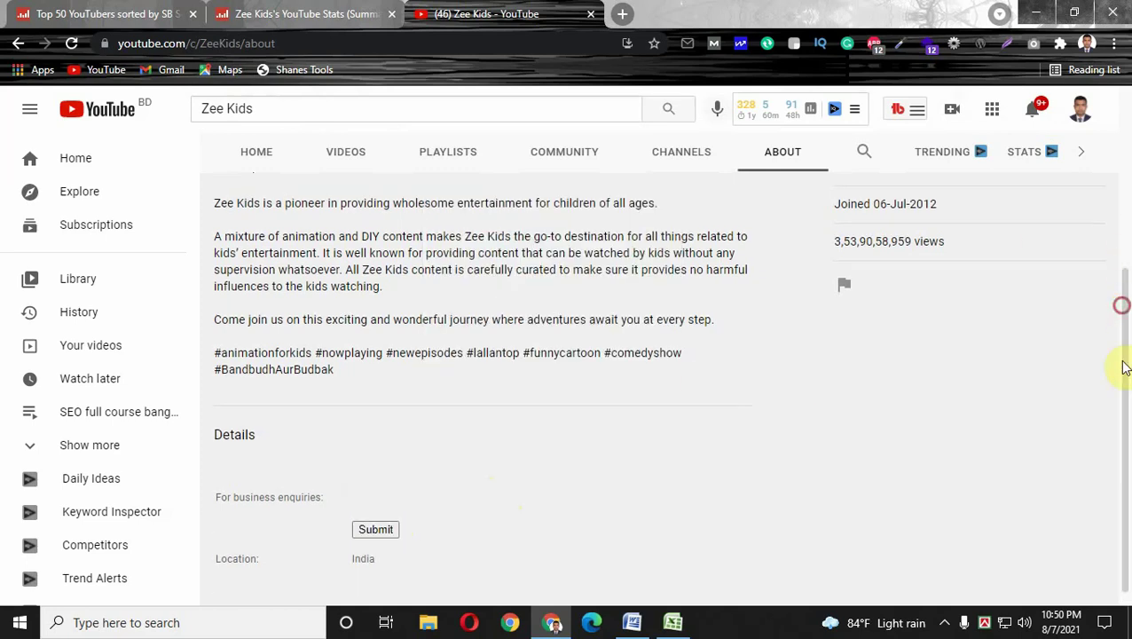
pyautogui.click(377, 514)
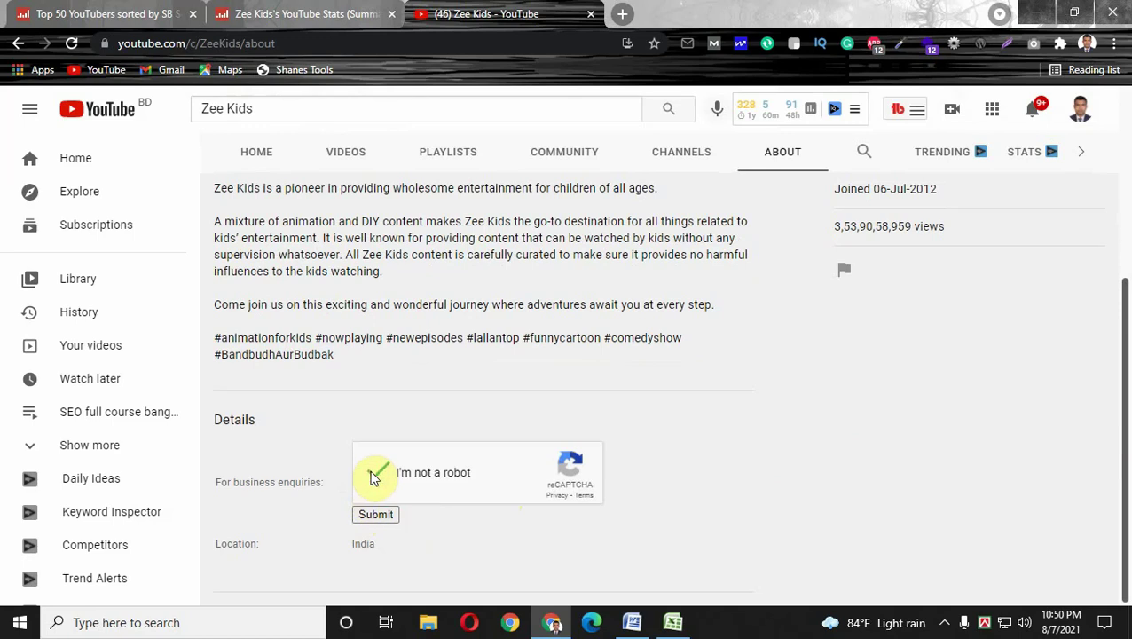
pyautogui.click(375, 515)
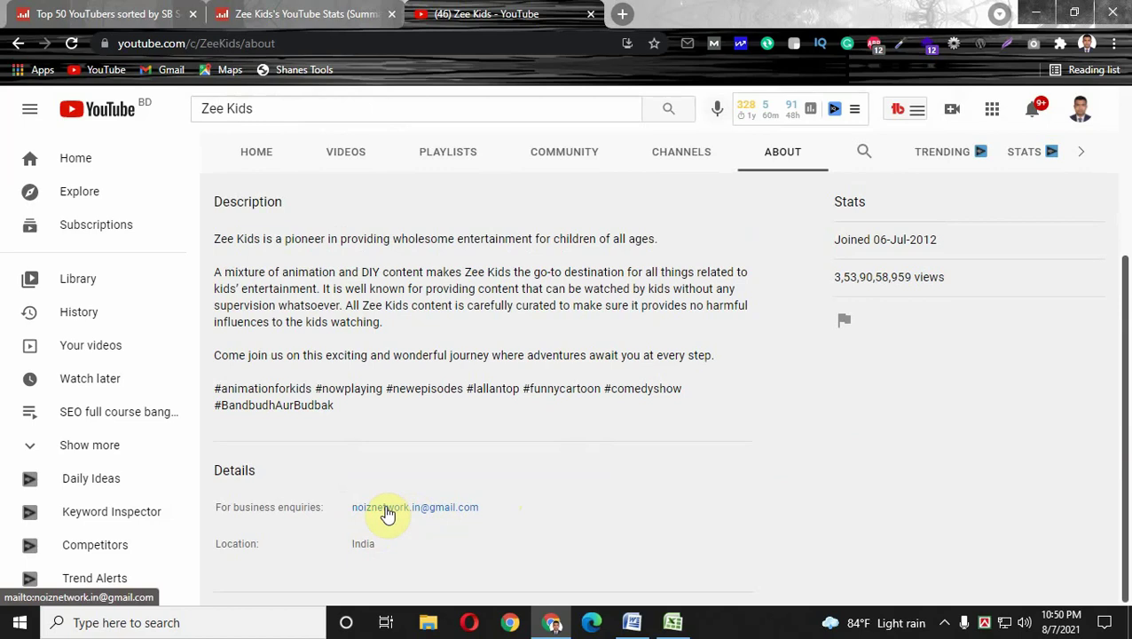
# Copy the channel's business email address and paste it into cell E2 under Email in Excel.
pyautogui.rightClick(403, 515)
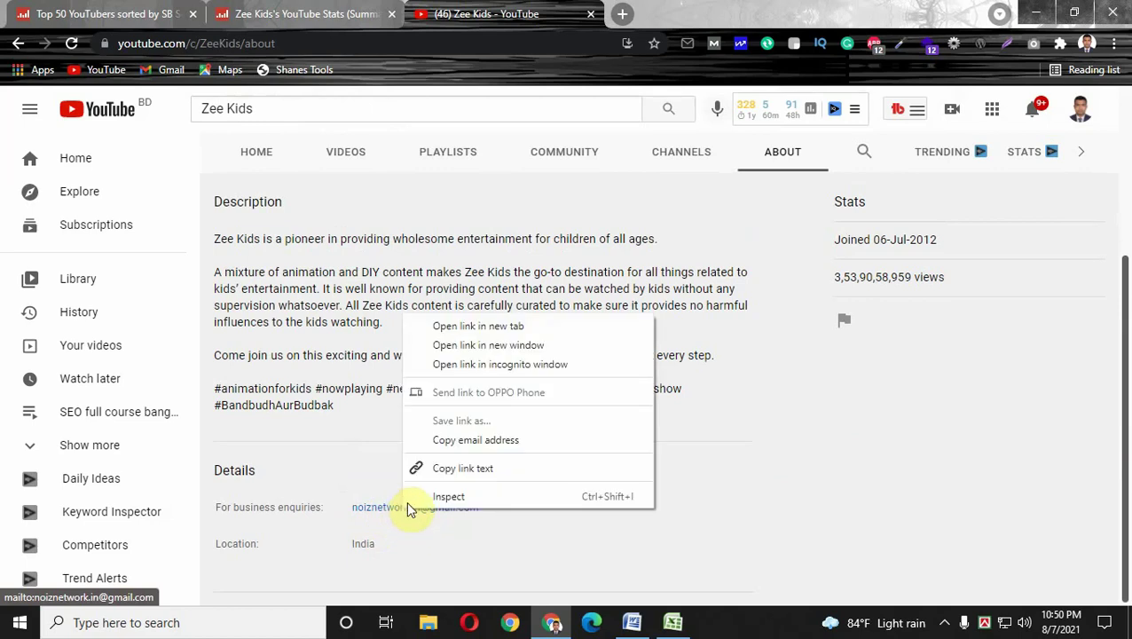
pyautogui.click(442, 442)
pyautogui.click(672, 622)
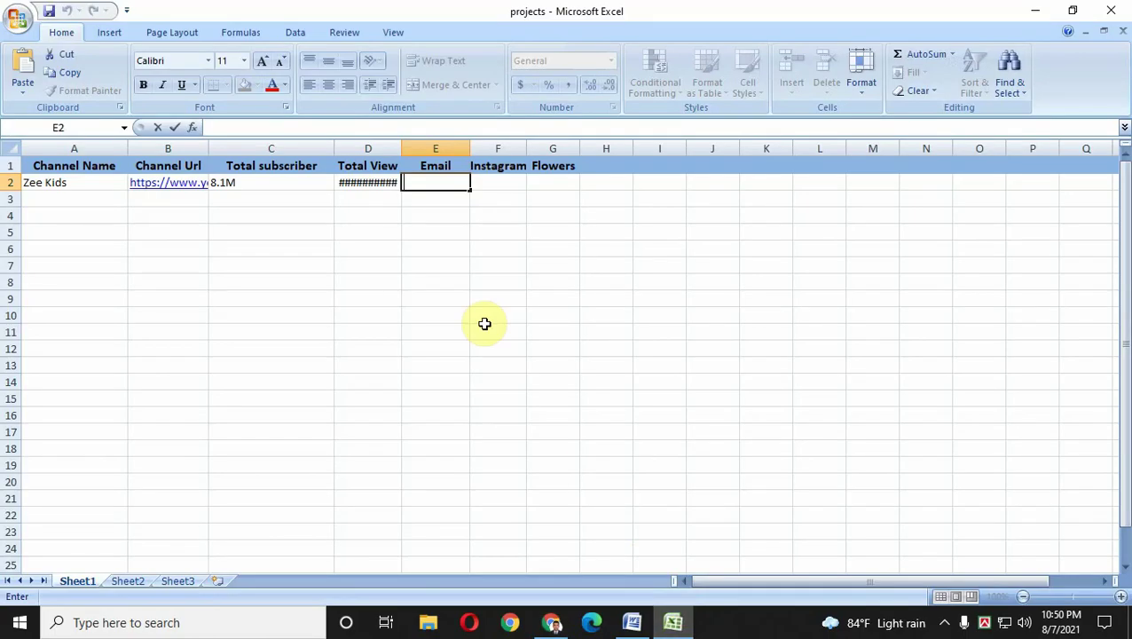
pyautogui.click(433, 182)
pyautogui.rightClick(433, 182)
pyautogui.click(456, 227)
pyautogui.click(537, 304)
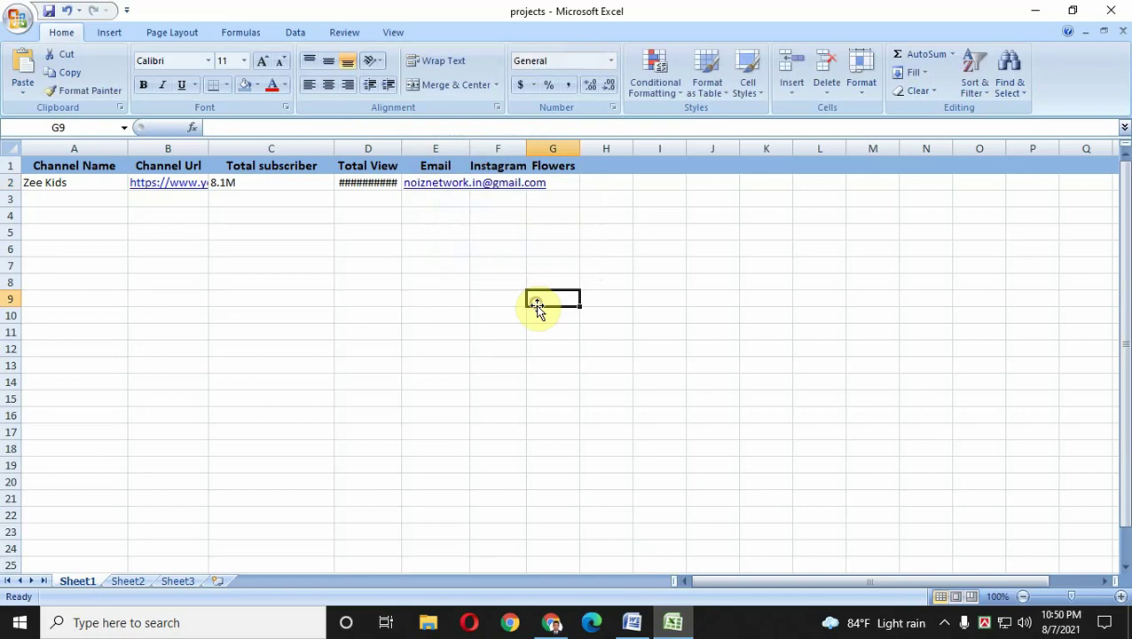
# Open cell F2 under Instagram for entry, then open the Instagram link from the Zee Kids Social Blade page in a new Chrome tab.
pyautogui.click(486, 183)
pyautogui.click(552, 622)
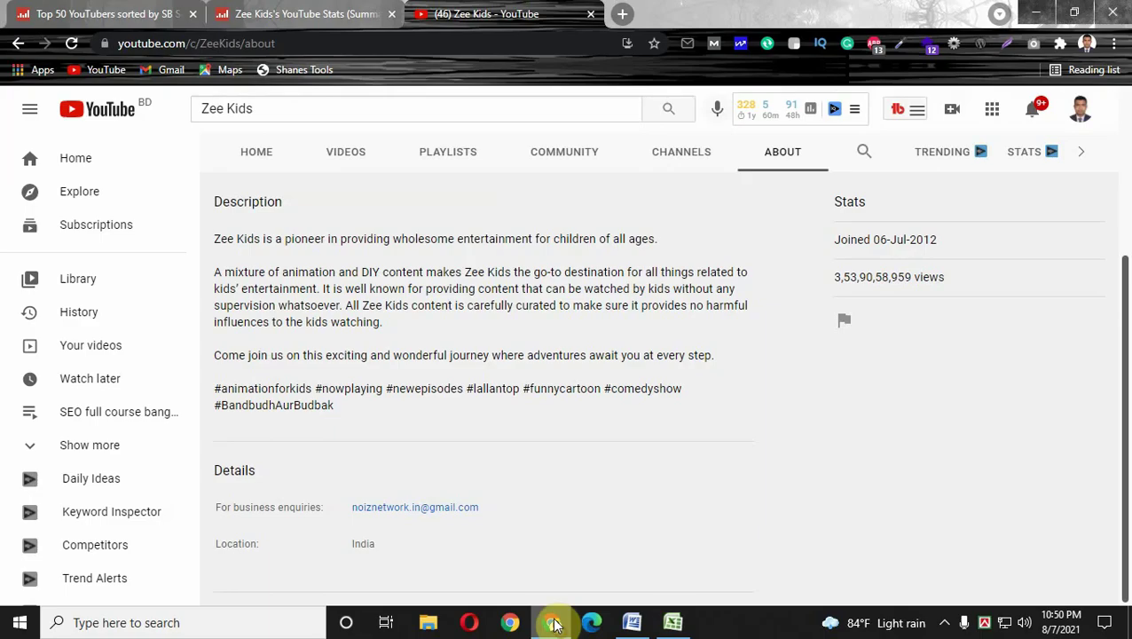
pyautogui.scroll(3, 1125, 275)
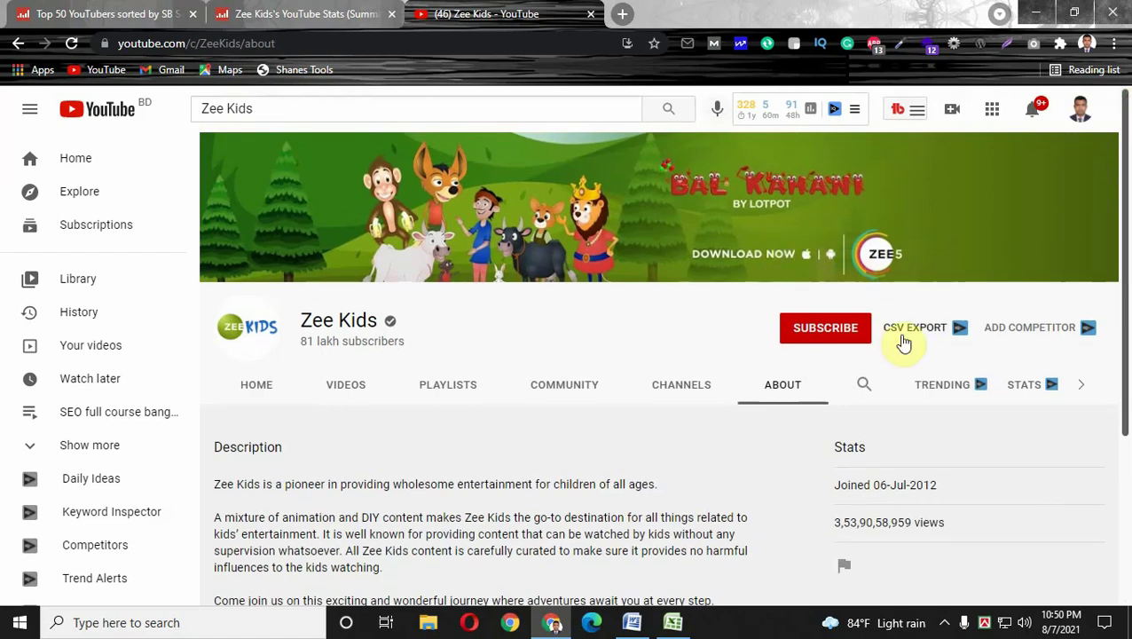
pyautogui.click(284, 14)
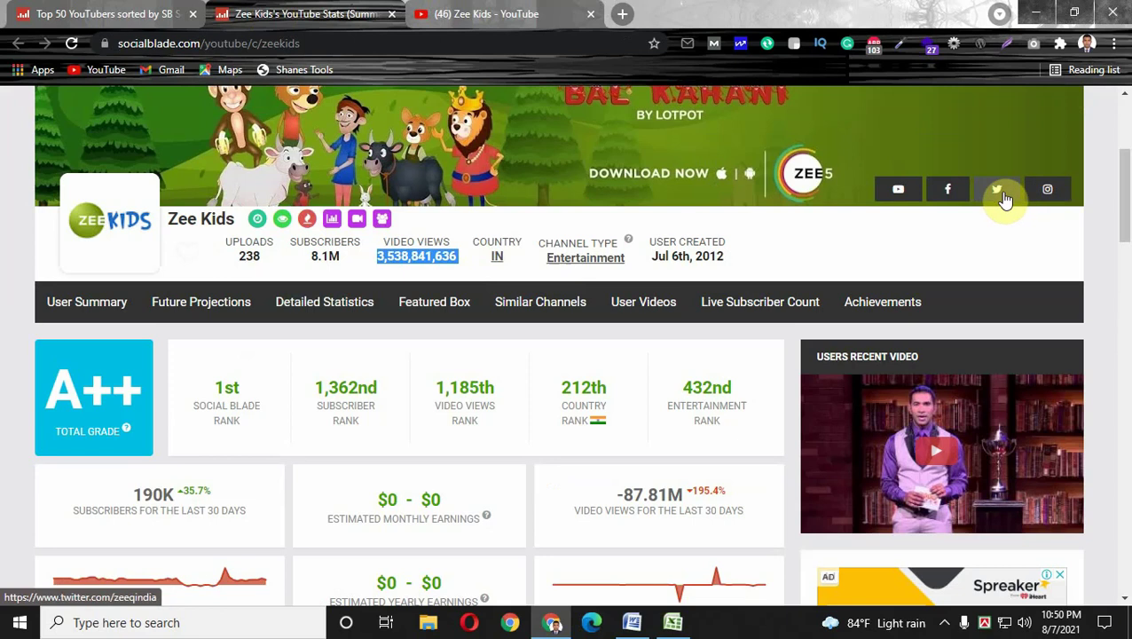
pyautogui.rightClick(1047, 193)
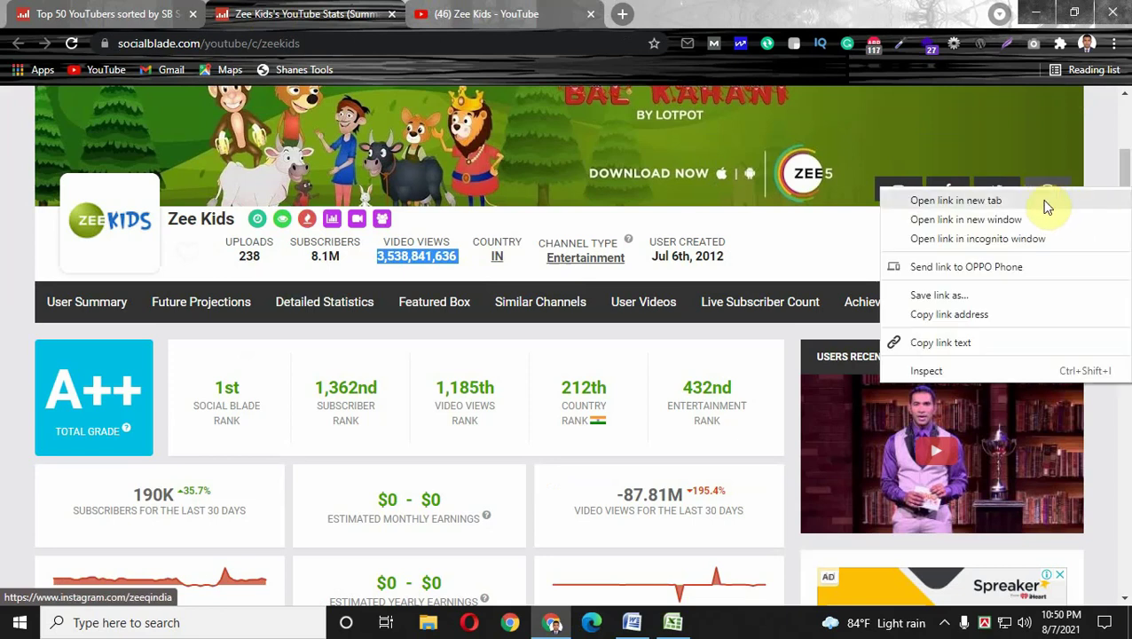
pyautogui.click(1044, 201)
pyautogui.click(480, 16)
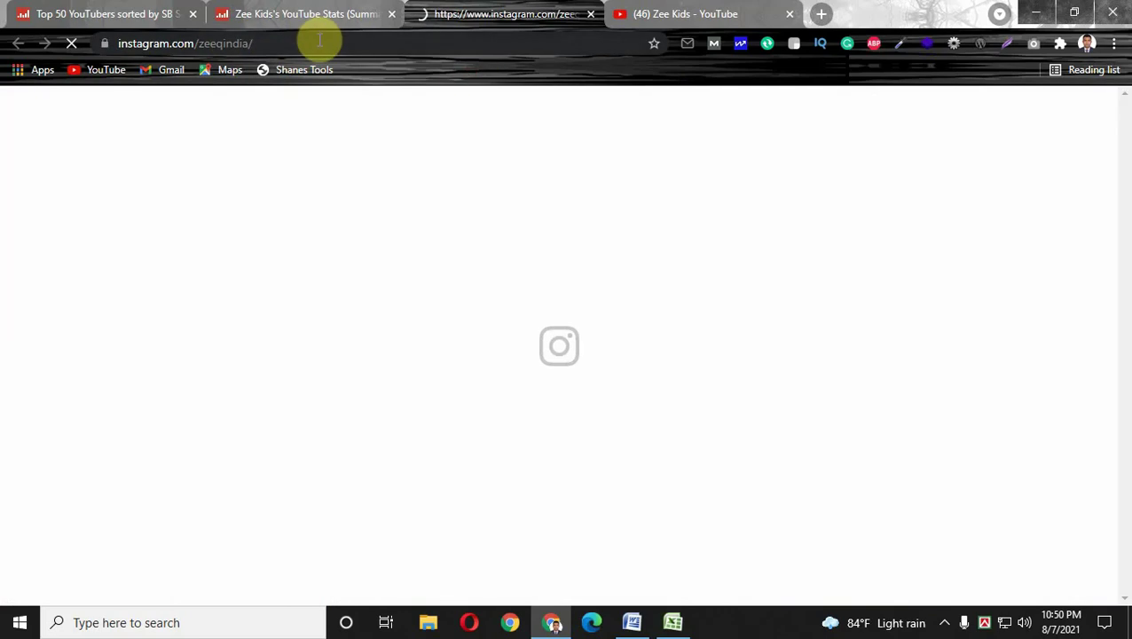
# Copy the Instagram profile's web address and paste it into cell F2 under Instagram in Excel.
pyautogui.rightClick(269, 43)
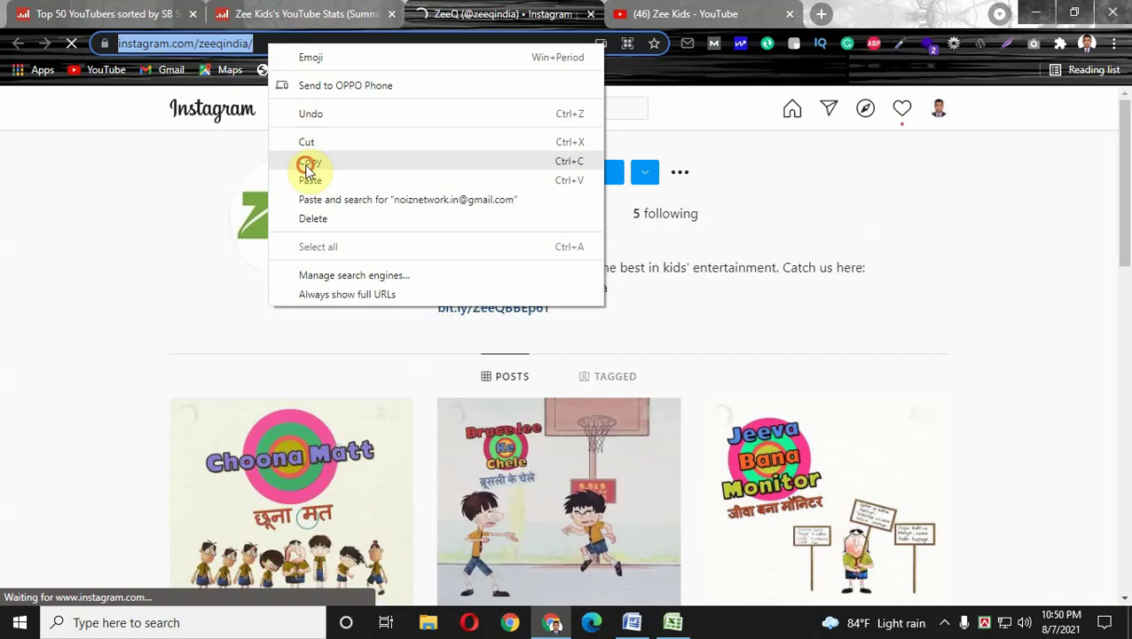
pyautogui.click(306, 167)
pyautogui.hotkey('alt', 'Tab')
pyautogui.doubleClick(484, 184)
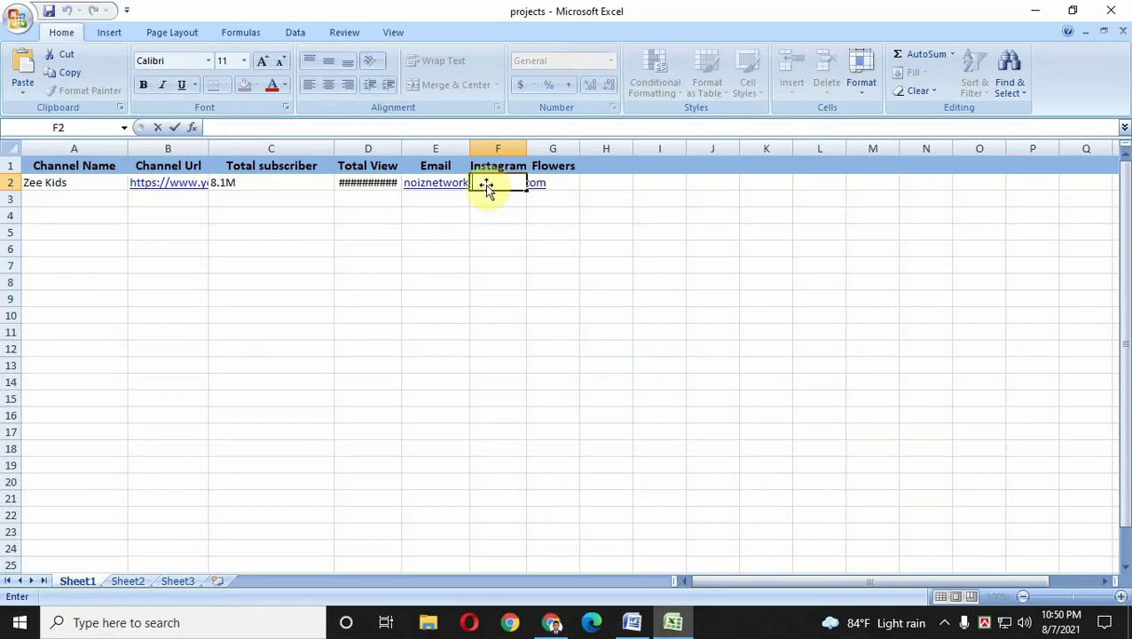
pyautogui.rightClick(484, 184)
pyautogui.click(500, 225)
pyautogui.click(507, 296)
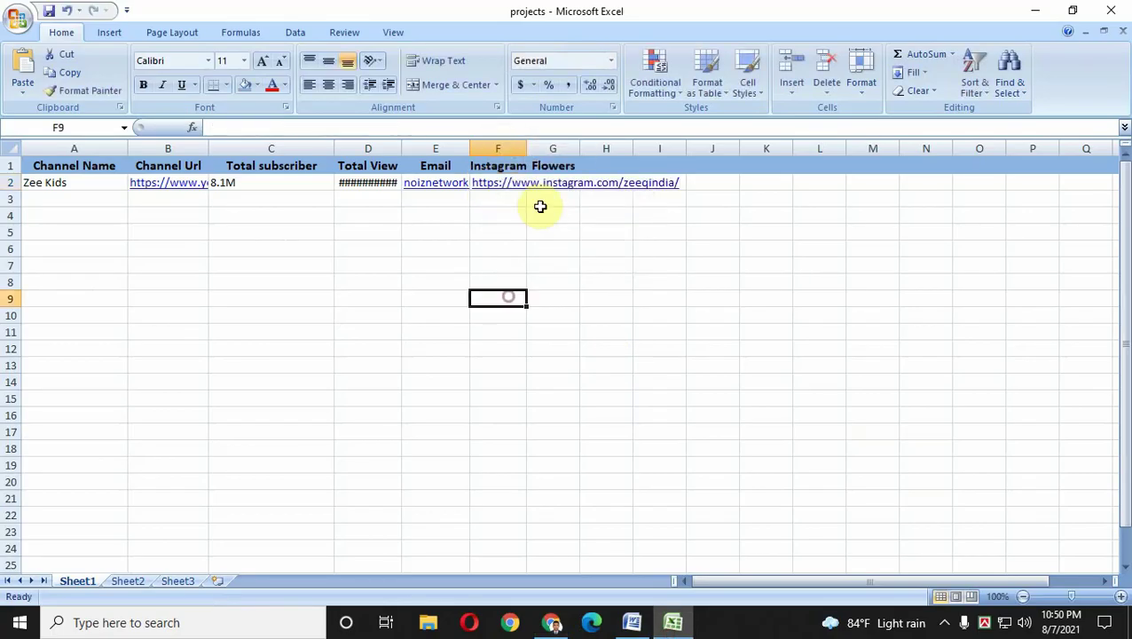
# Look up the follower count on the Instagram profile and enter 670 in cell G2 under Flowers in Excel.
pyautogui.click(550, 186)
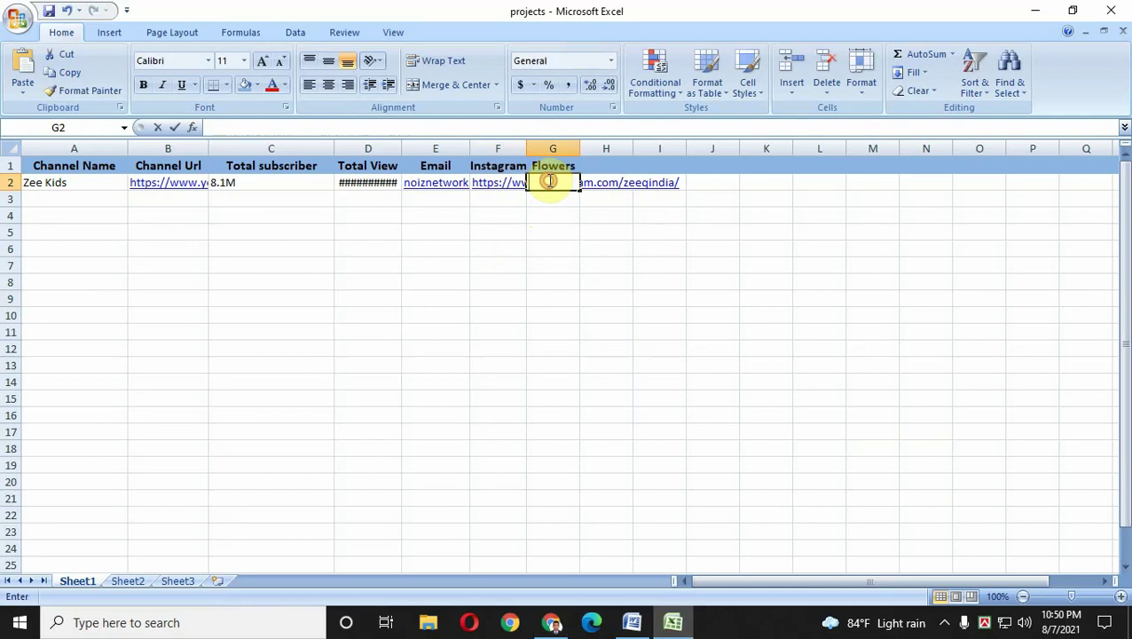
pyautogui.click(551, 622)
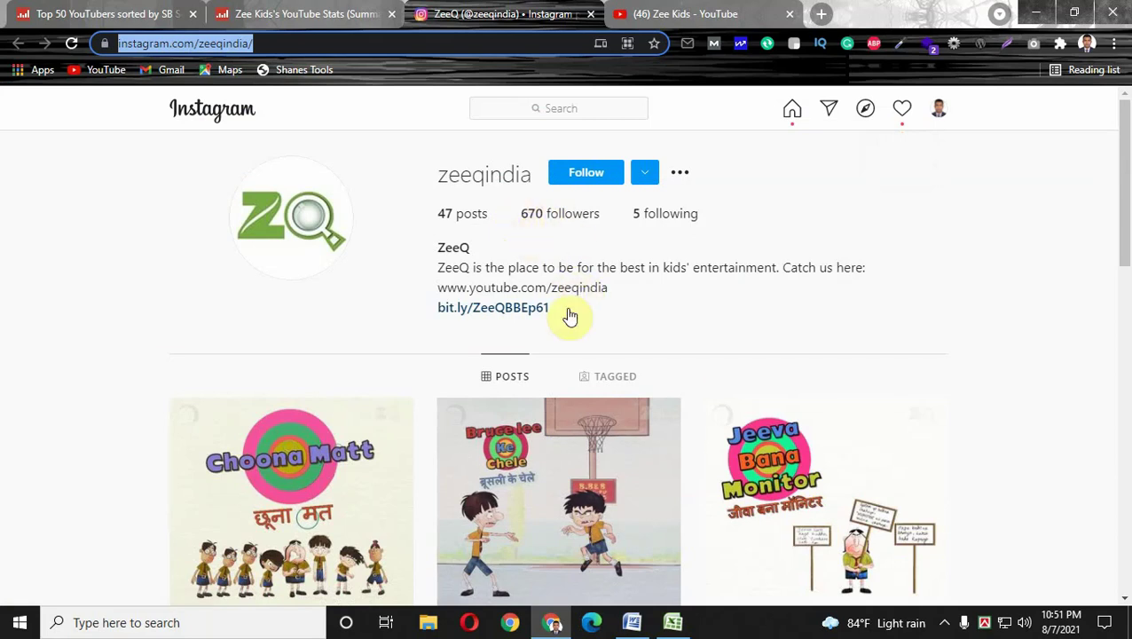
pyautogui.click(672, 622)
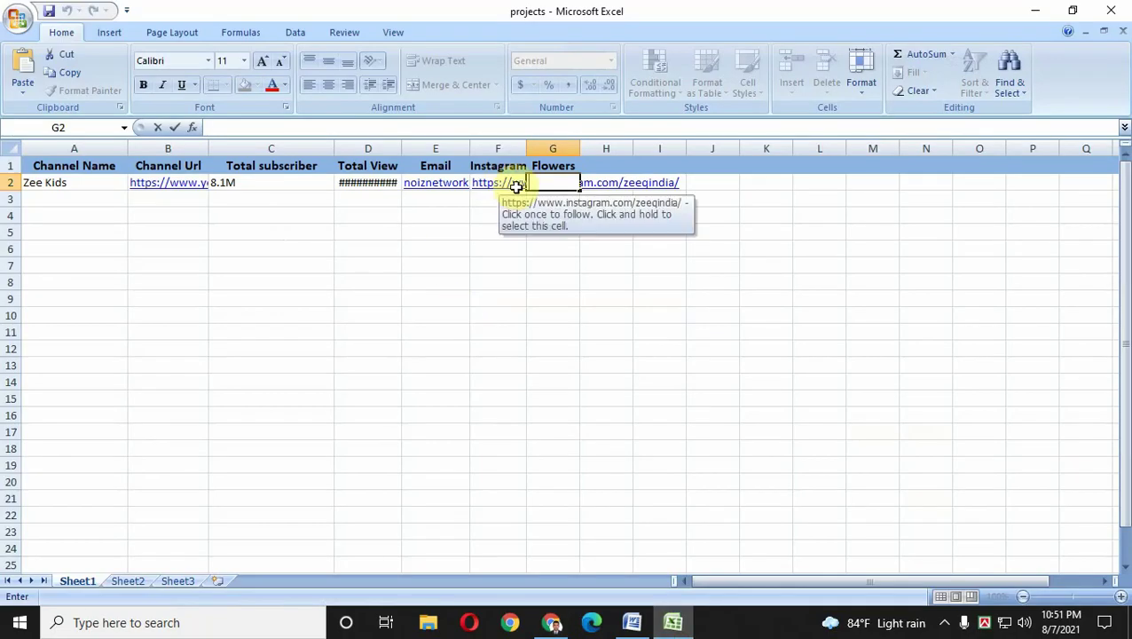
pyautogui.click(508, 267)
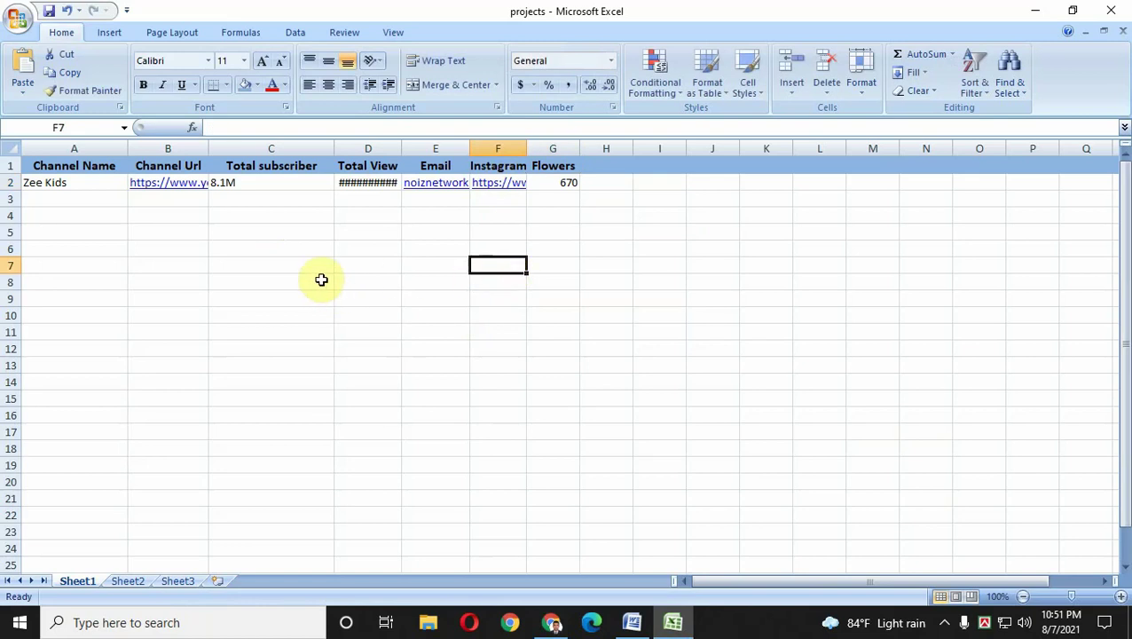
# Switch to Chrome and close the Instagram profile page.
pyautogui.click(554, 621)
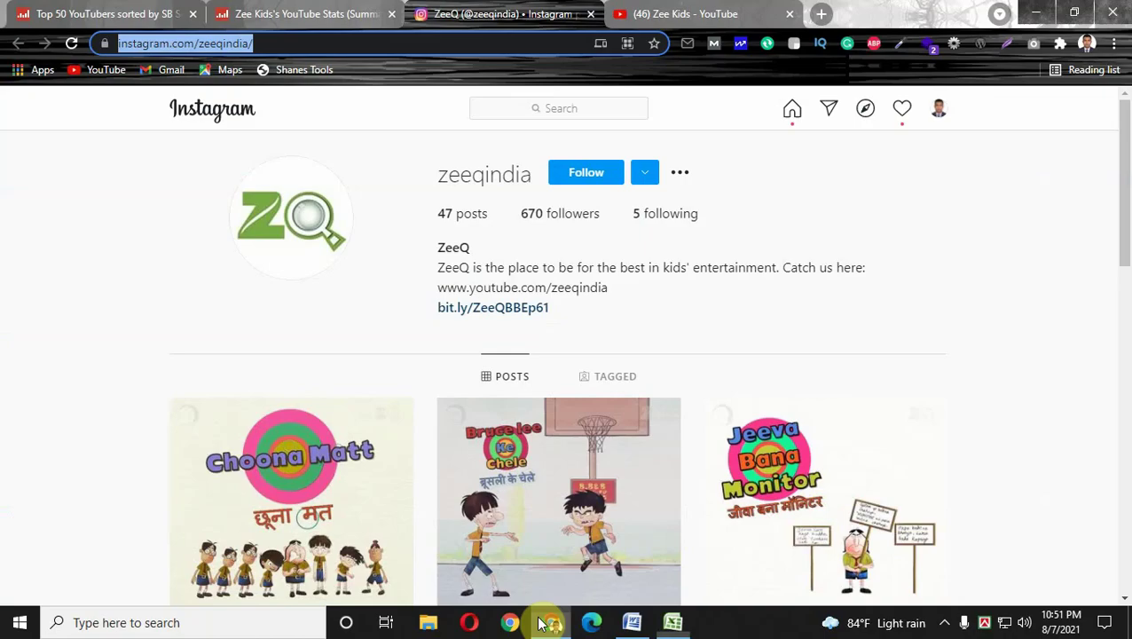
pyautogui.click(591, 16)
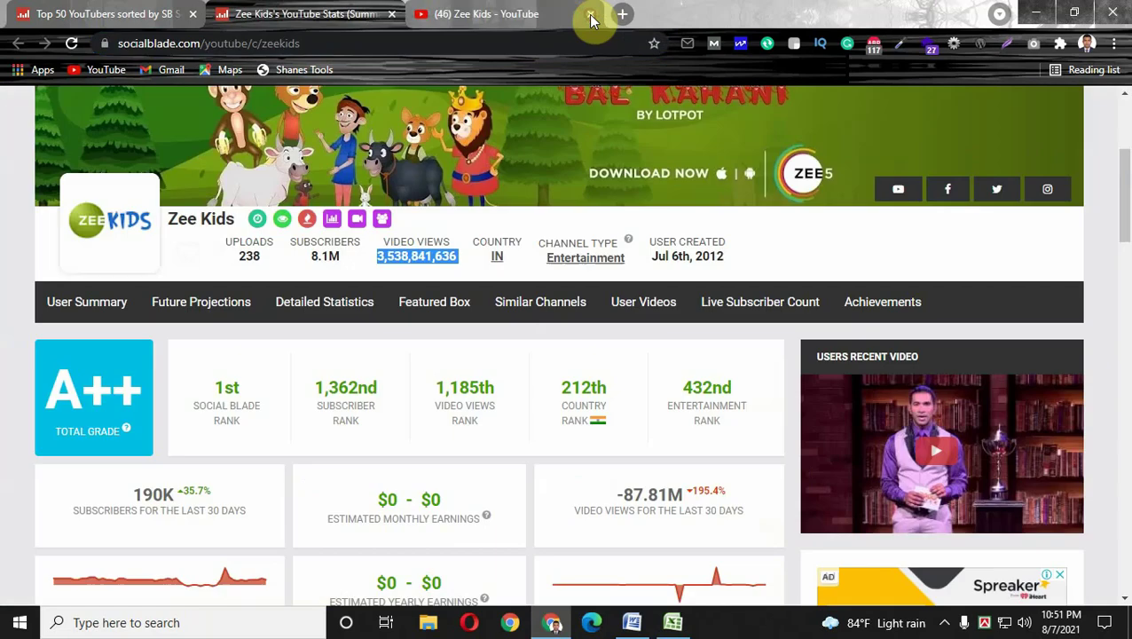
# Close the Zee Kids Social Blade and YouTube pages and open KIM ORO's Social Blade page in a new Chrome tab.
pyautogui.click(392, 14)
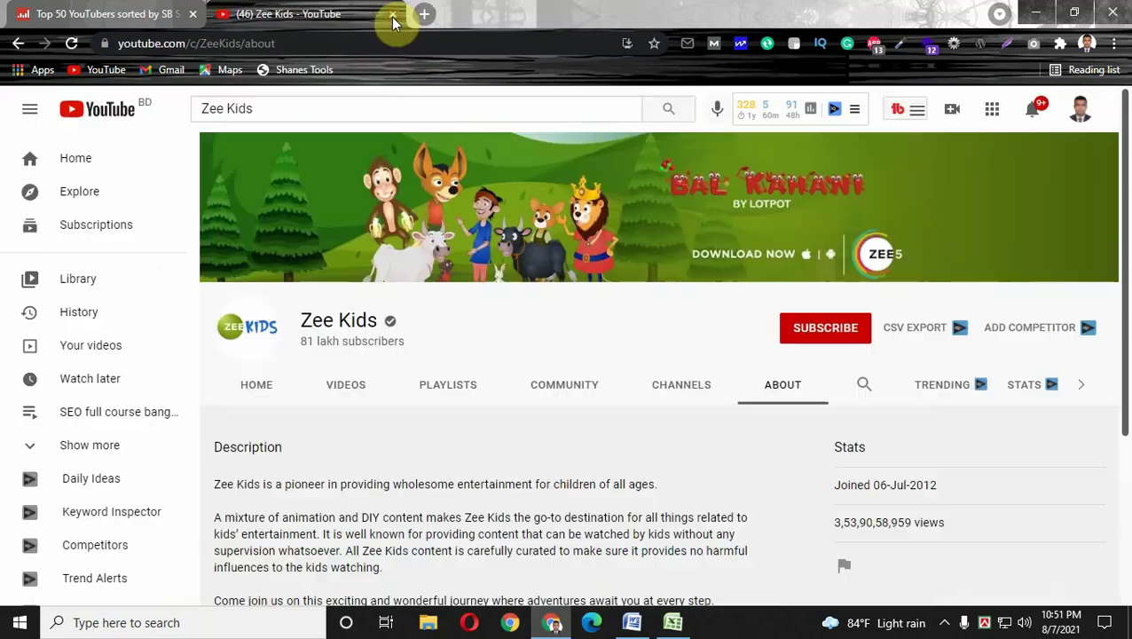
pyautogui.hotkey('ctrl', 'w')
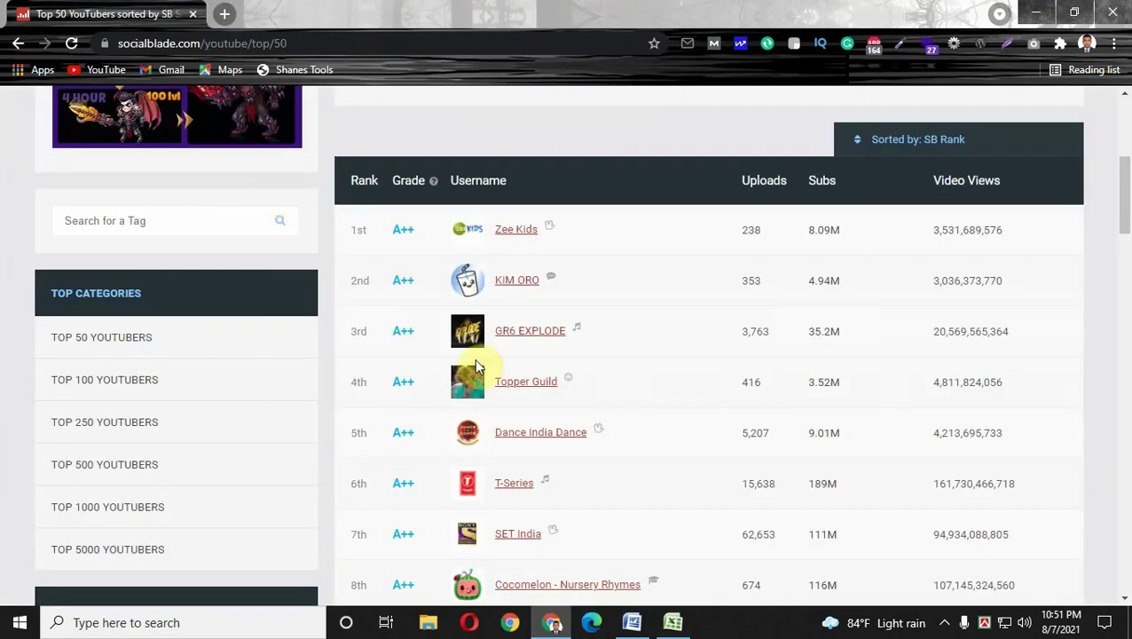
pyautogui.rightClick(517, 285)
pyautogui.click(526, 294)
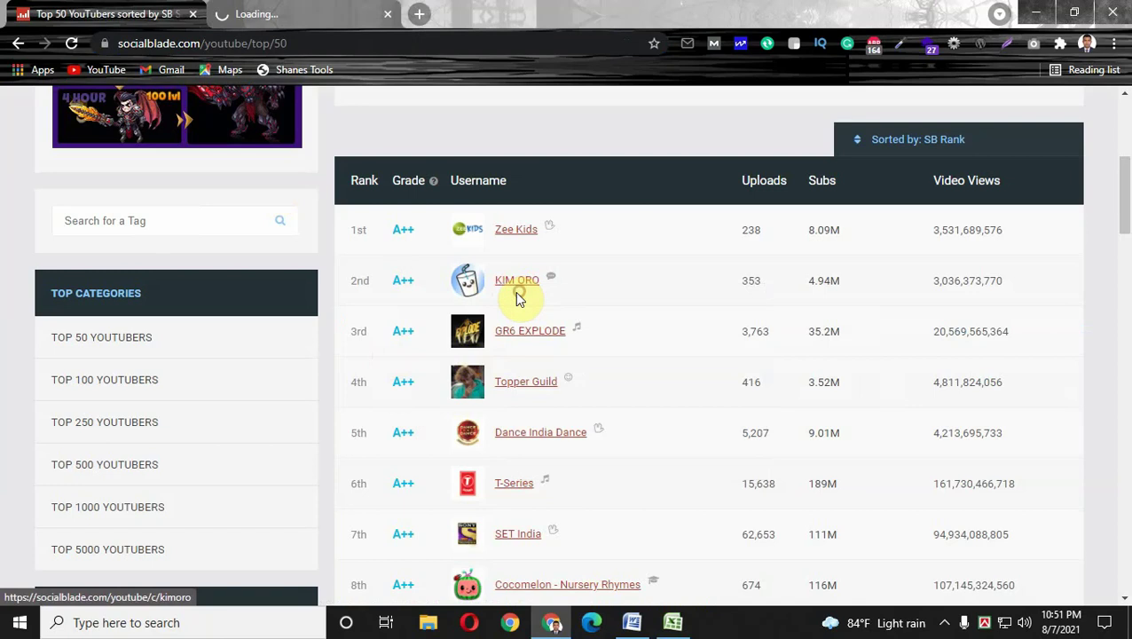
pyautogui.click(310, 20)
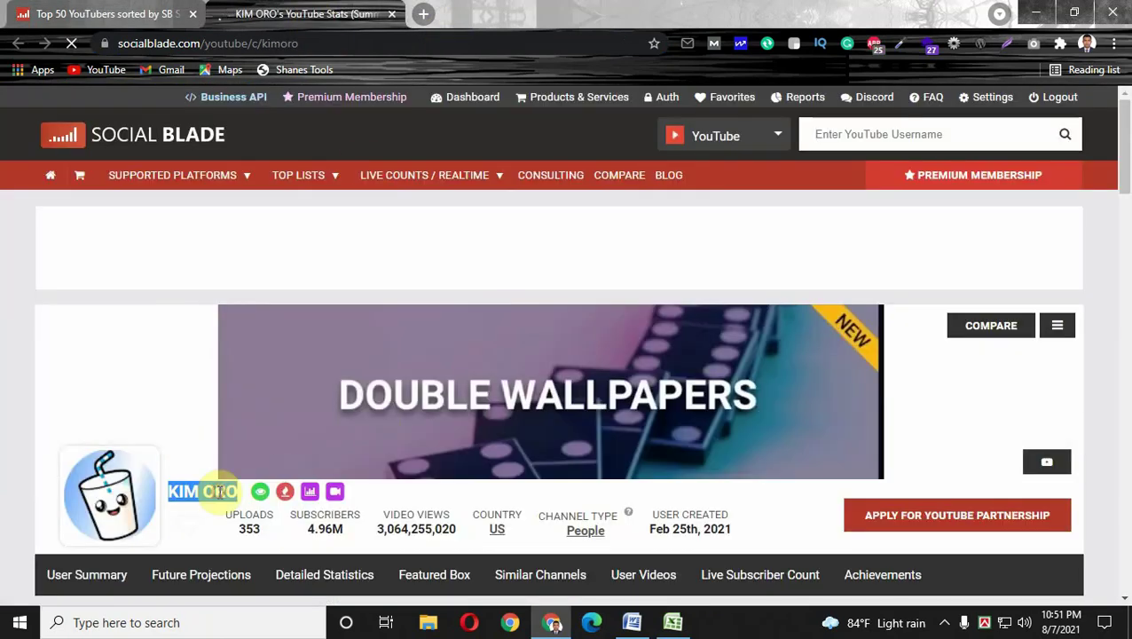
# Copy the channel name KIM ORO from Social Blade and paste it into cell A3 under Channel Name in Excel.
pyautogui.rightClick(219, 490)
pyautogui.click(229, 365)
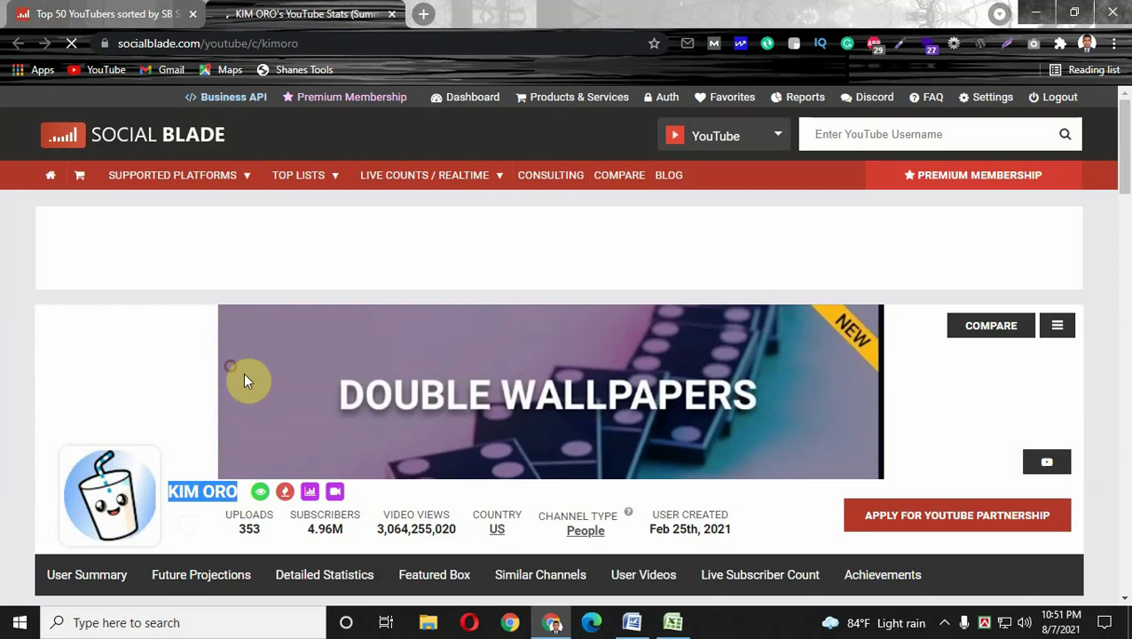
pyautogui.click(671, 618)
pyautogui.click(73, 201)
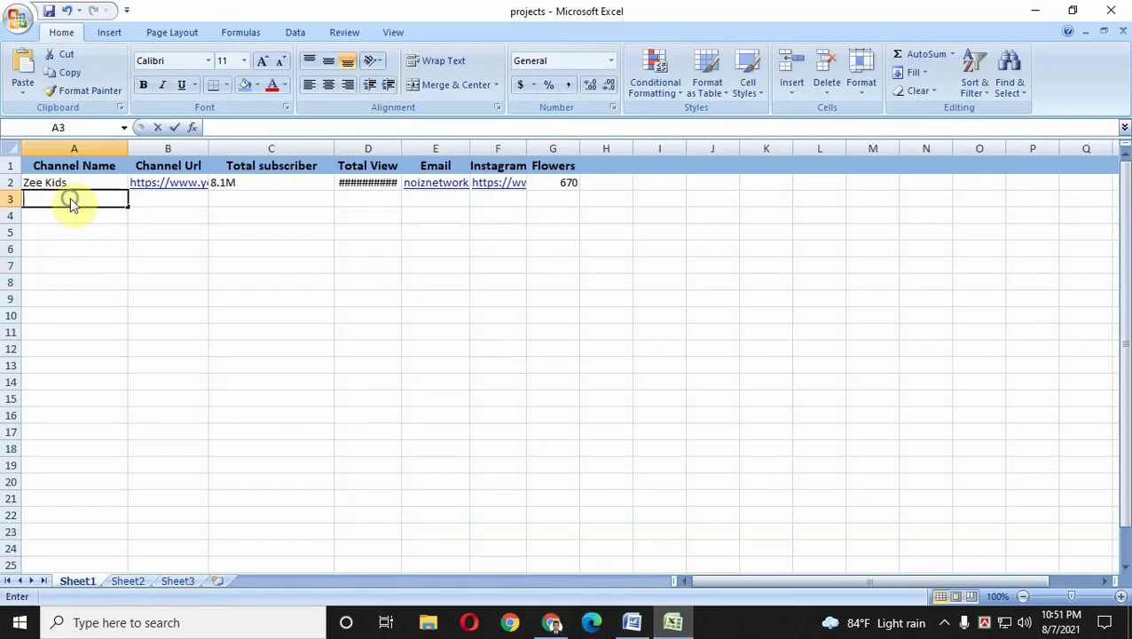
pyautogui.rightClick(72, 203)
pyautogui.click(89, 243)
pyautogui.click(182, 262)
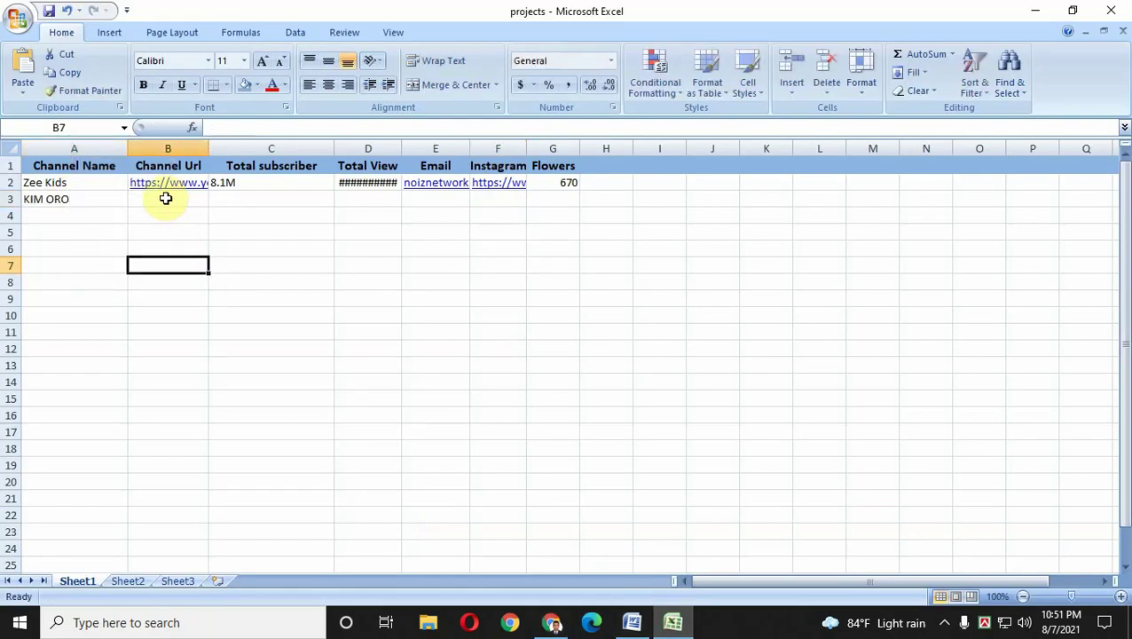
# Copy KIM ORO's subscriber count, 4.96M, from Social Blade and paste it into cell C3 under Total subscriber in Excel.
pyautogui.doubleClick(166, 199)
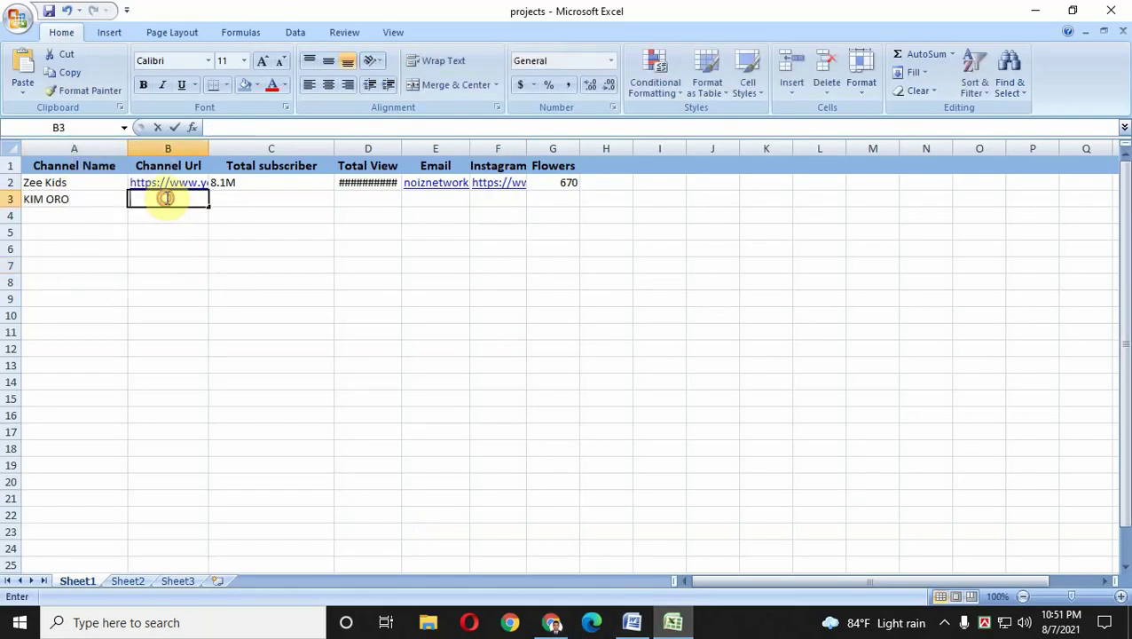
pyautogui.click(550, 623)
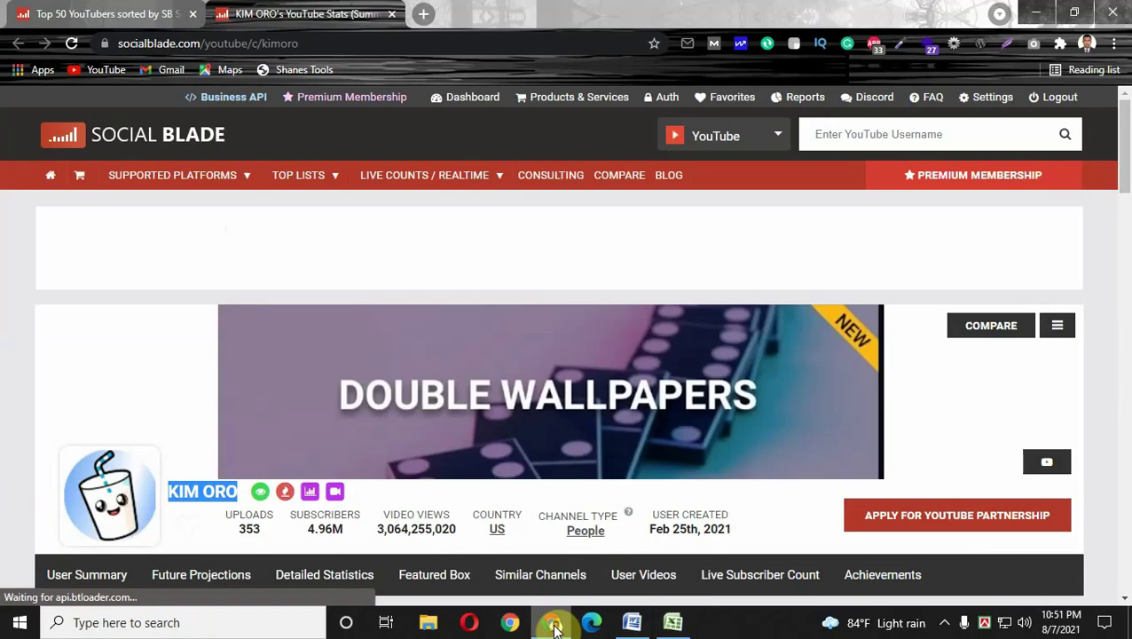
pyautogui.moveTo(346, 530); pyautogui.dragTo(323, 538)
pyautogui.rightClick(324, 529)
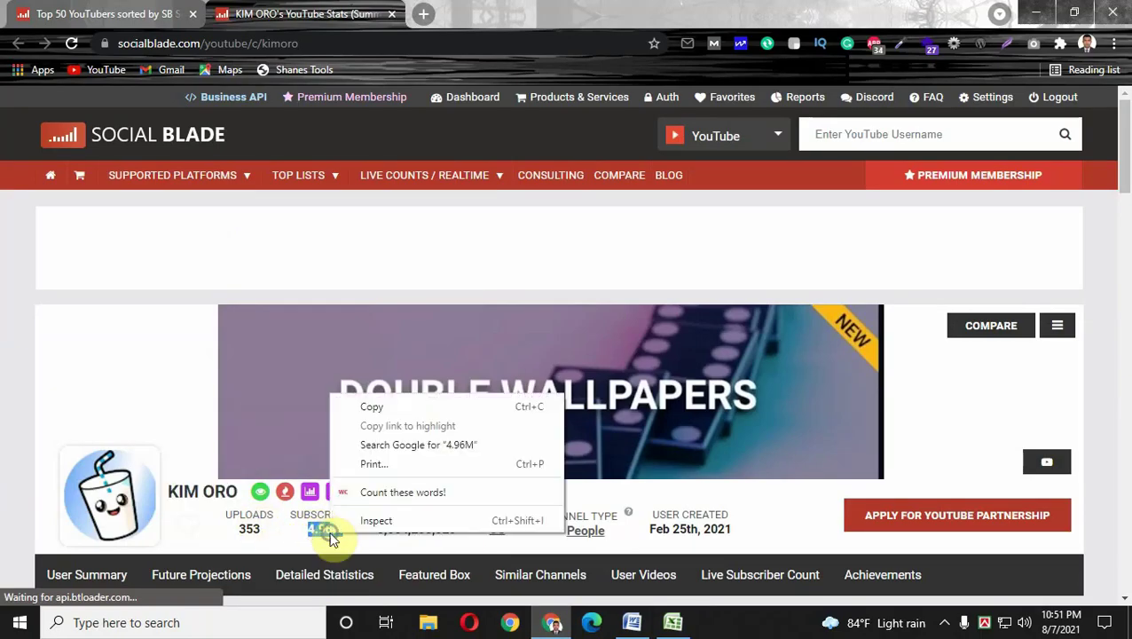
pyautogui.click(355, 405)
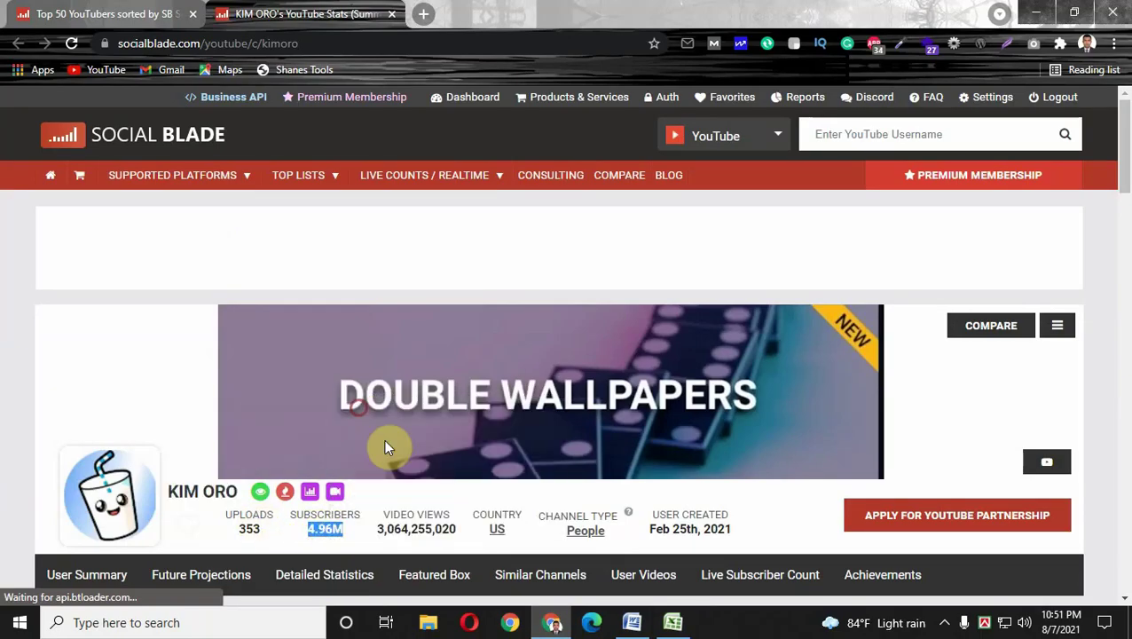
pyautogui.click(644, 619)
pyautogui.click(243, 197)
pyautogui.rightClick(243, 198)
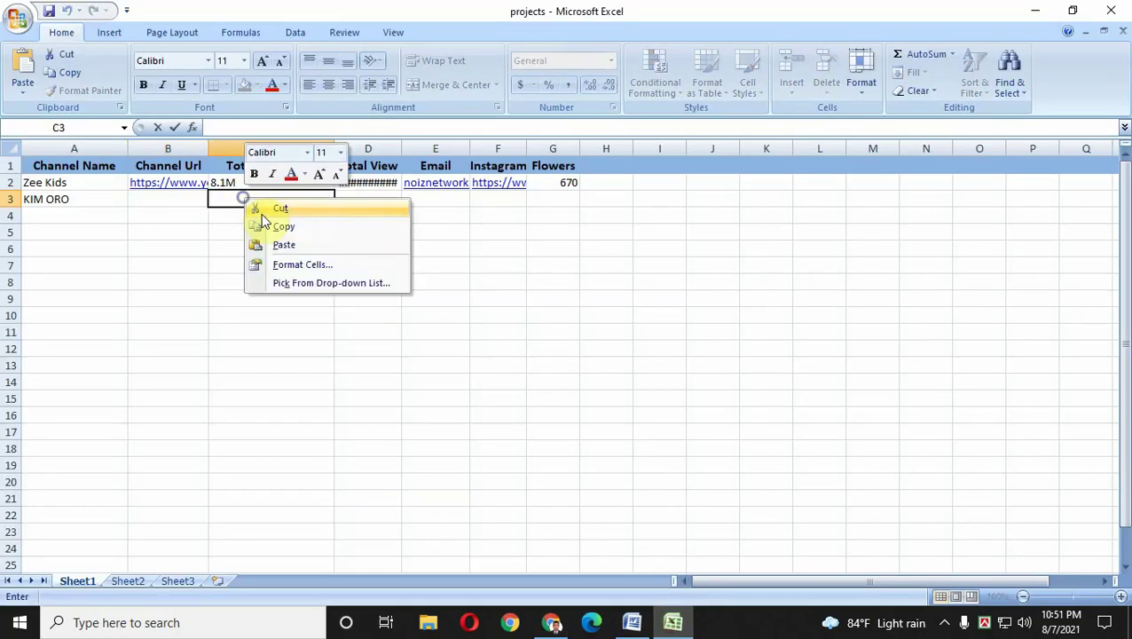
pyautogui.click(277, 242)
# Copy KIM ORO's video views, 3,064,255,020, from Social Blade and paste them into cell D3 under Total View in Excel.
pyautogui.click(354, 203)
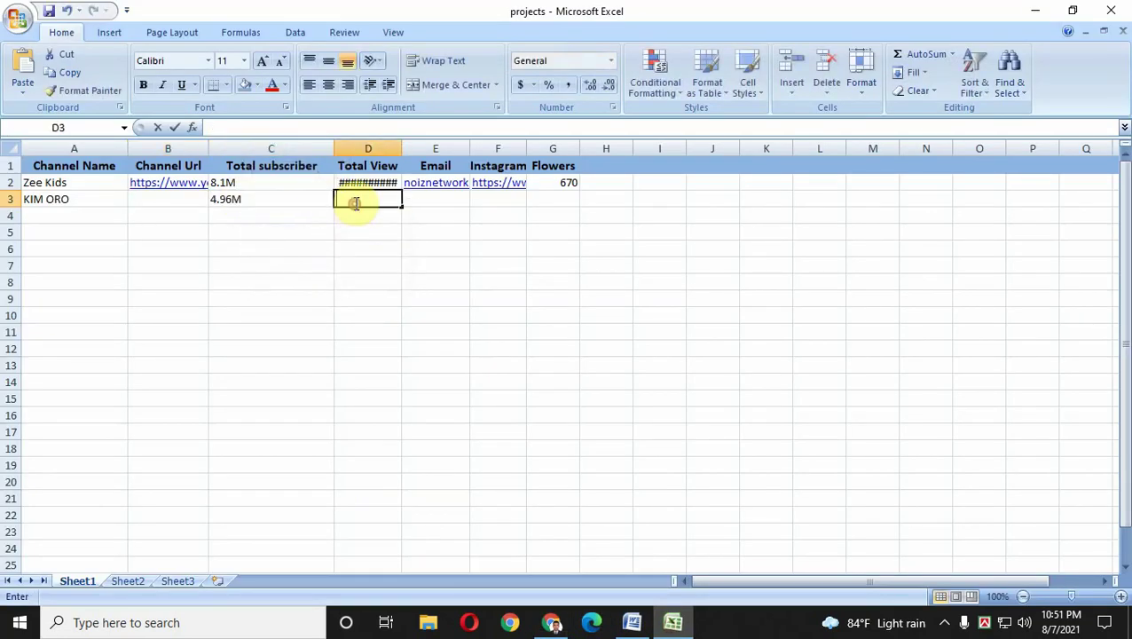
pyautogui.click(551, 622)
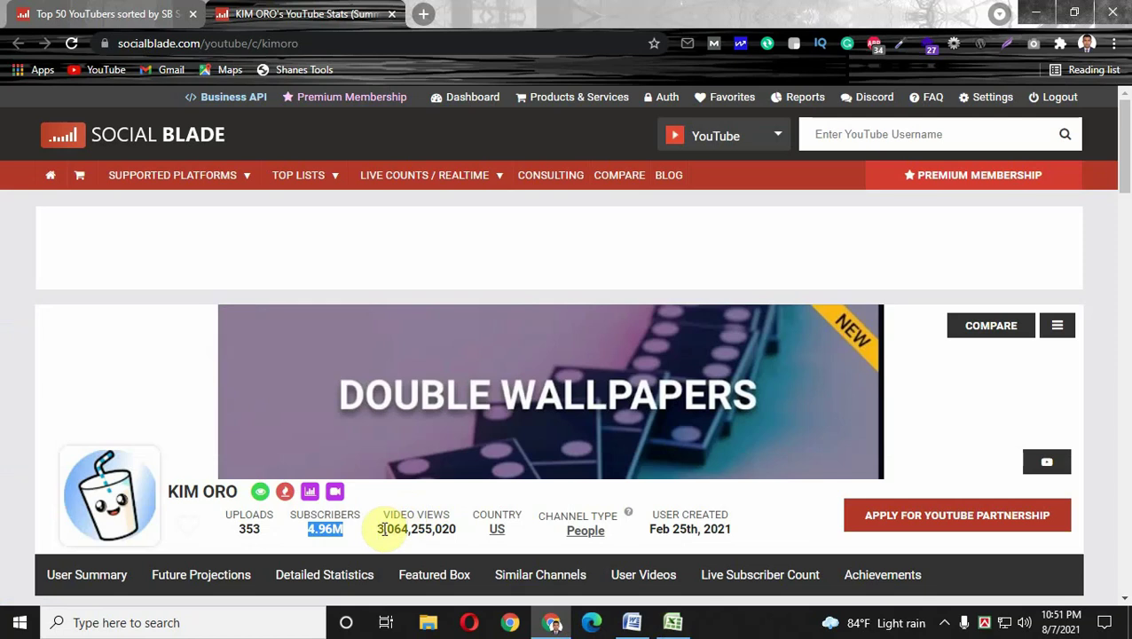
pyautogui.moveTo(378, 530); pyautogui.dragTo(456, 530)
pyautogui.rightClick(417, 528)
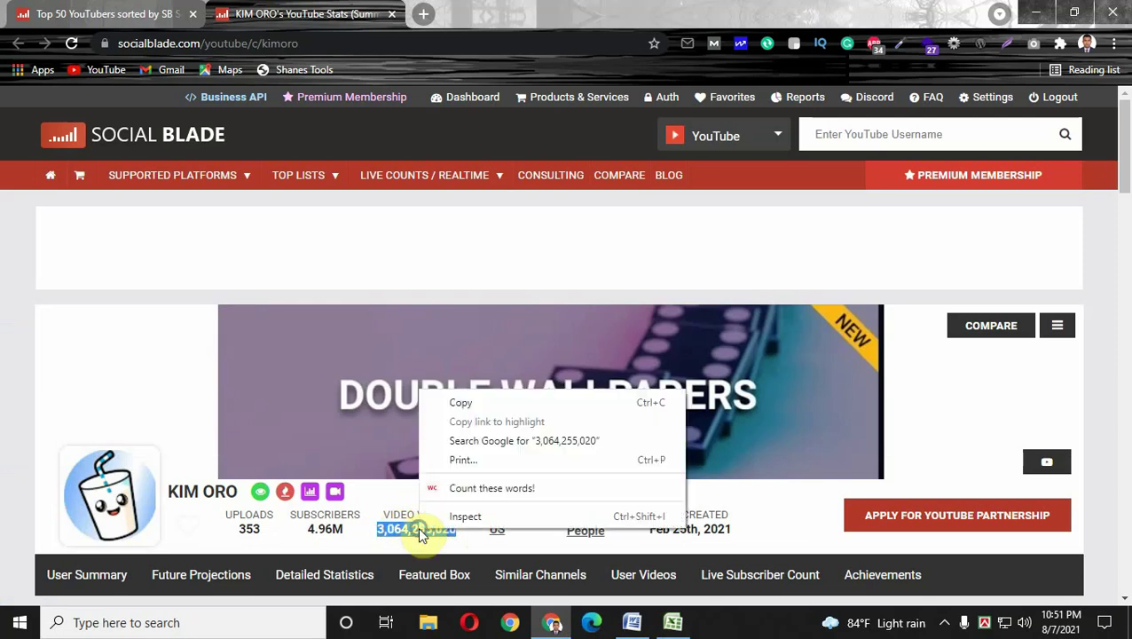
pyautogui.click(448, 401)
pyautogui.click(672, 622)
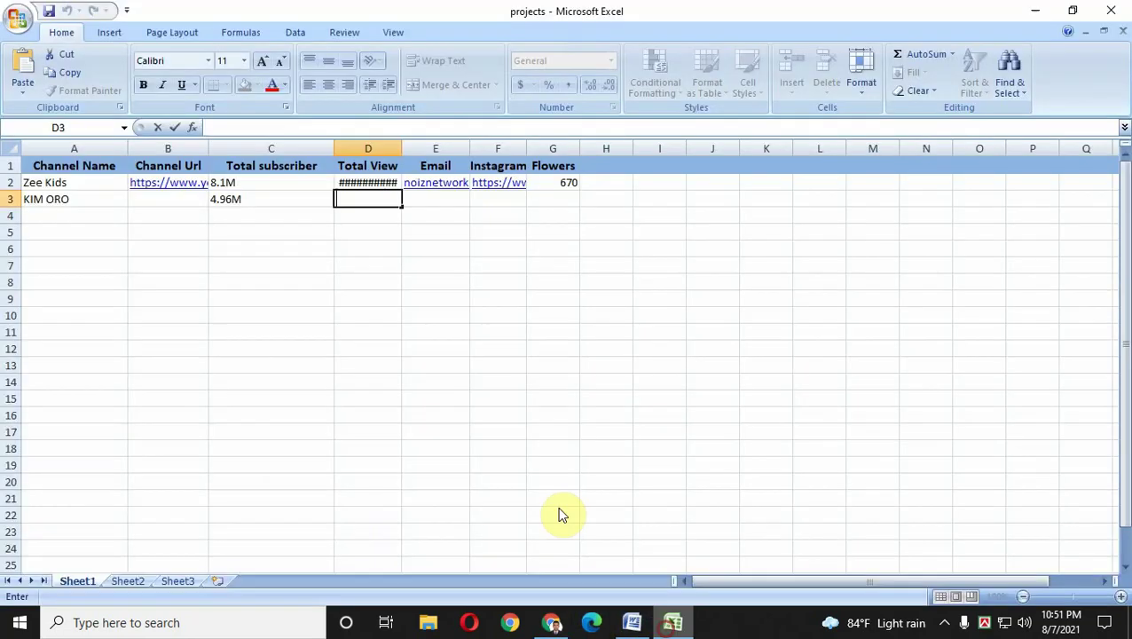
pyautogui.rightClick(370, 199)
pyautogui.click(395, 245)
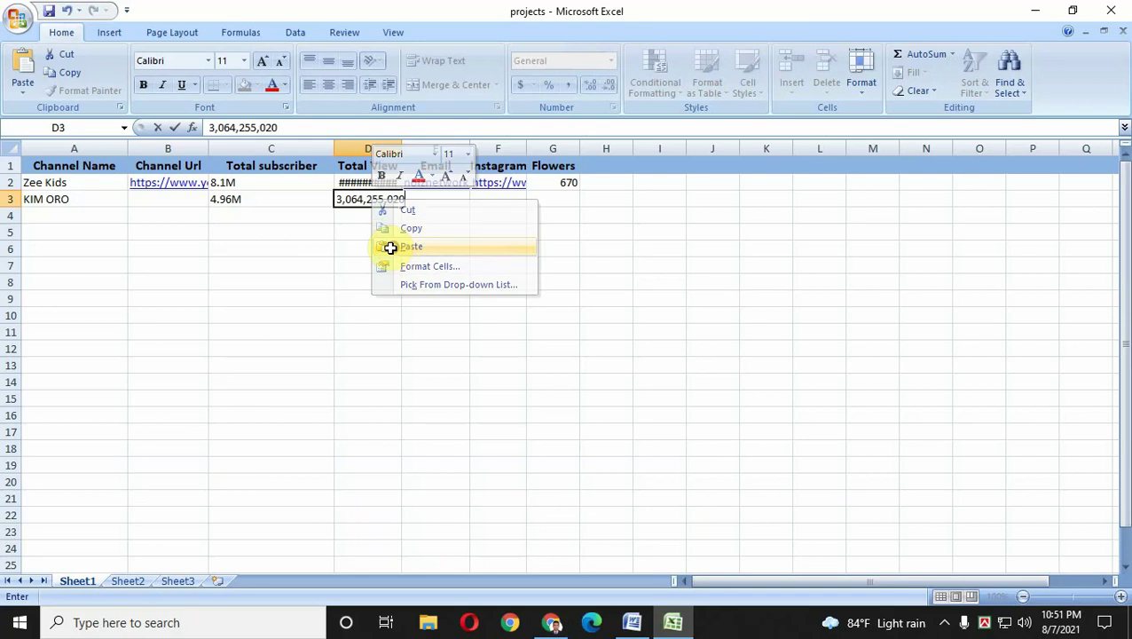
pyautogui.click(404, 353)
# Open cell B3 for entry, then copy the name KIM ORO from Social Blade and open YouTube in a new Chrome tab.
pyautogui.click(142, 202)
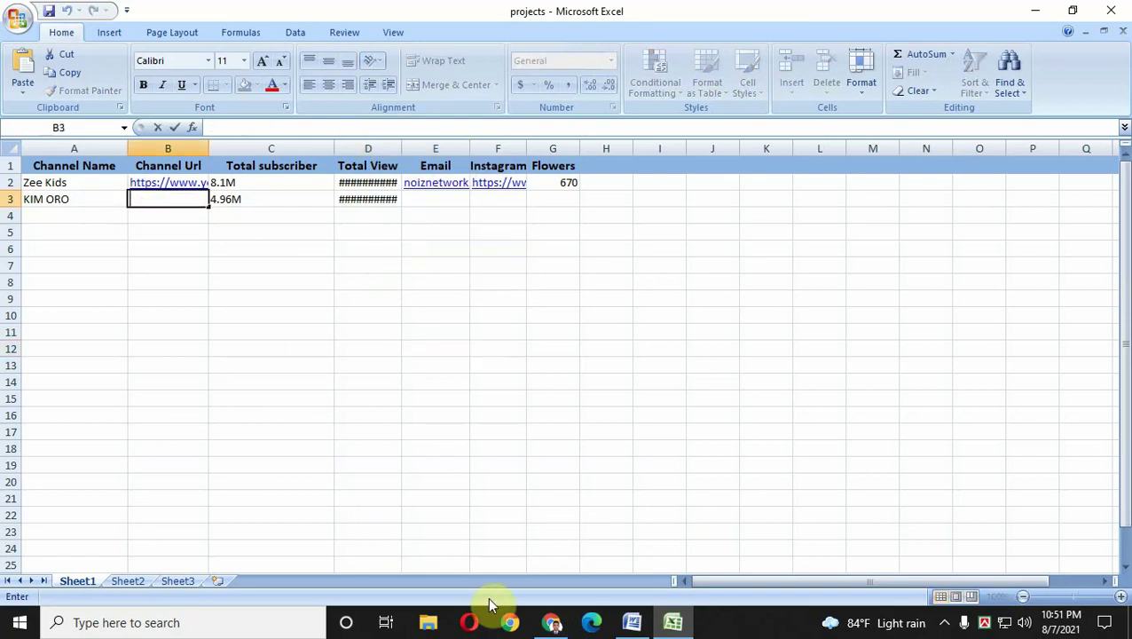
pyautogui.click(550, 622)
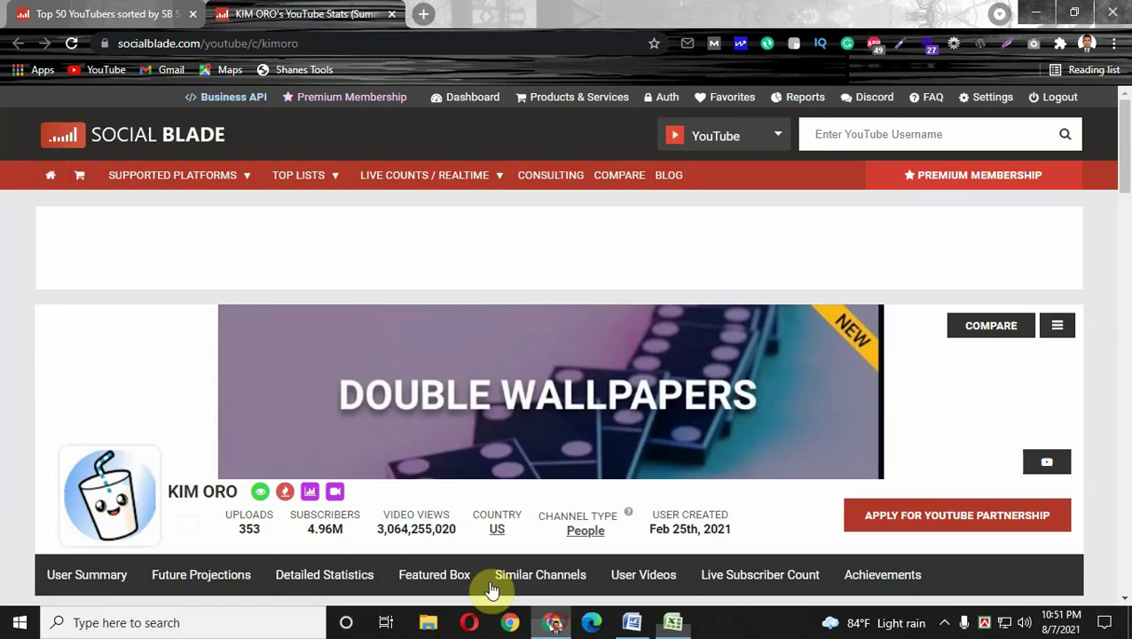
pyautogui.rightClick(183, 493)
pyautogui.click(212, 367)
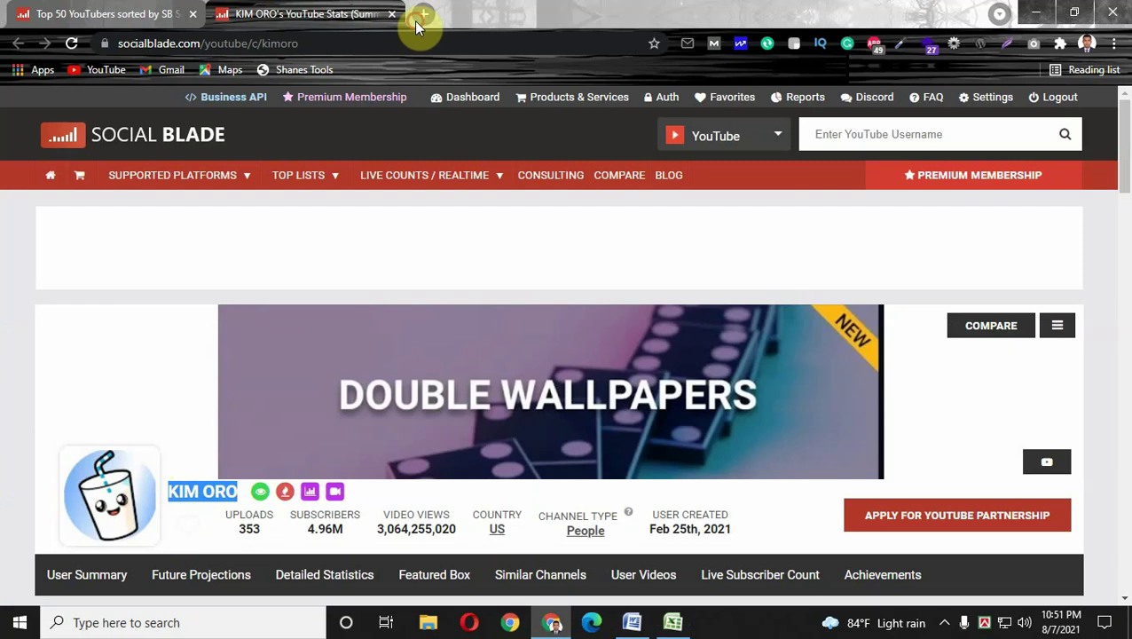
pyautogui.click(418, 25)
pyautogui.click(103, 70)
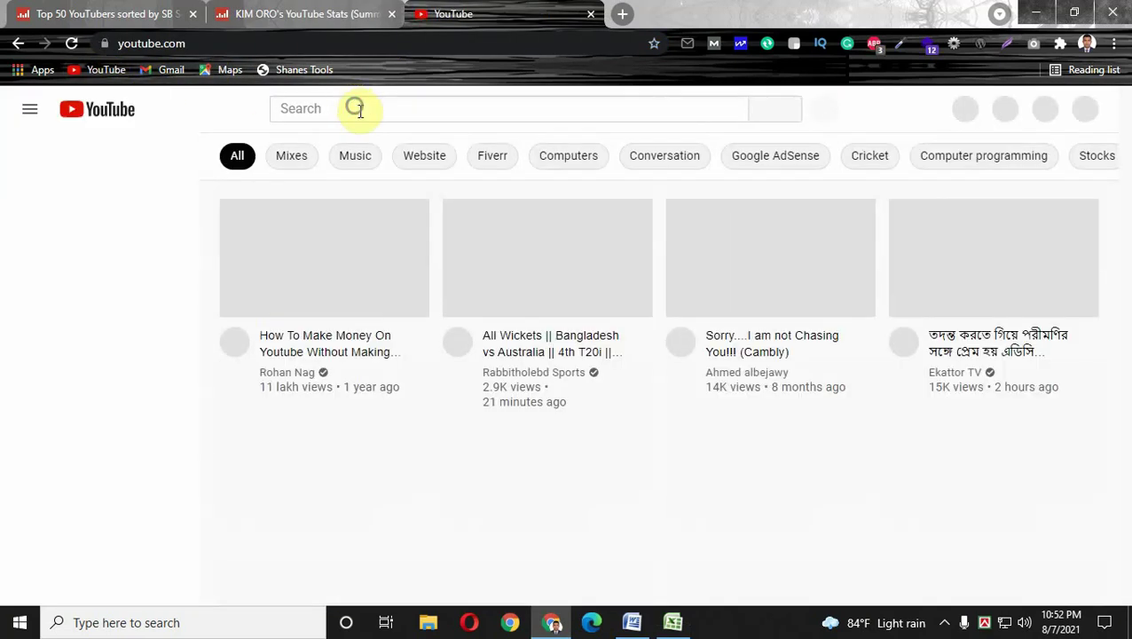
# Search YouTube for KIM ORO and open the matching channel page.
pyautogui.rightClick(355, 109)
pyautogui.click(396, 238)
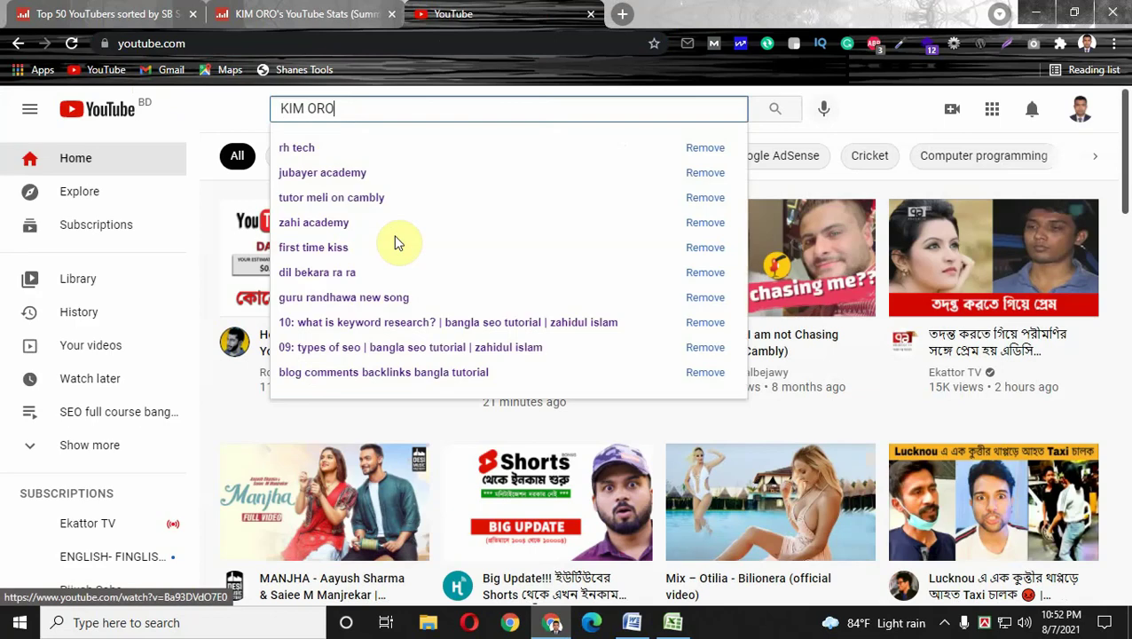
pyautogui.press('Return')
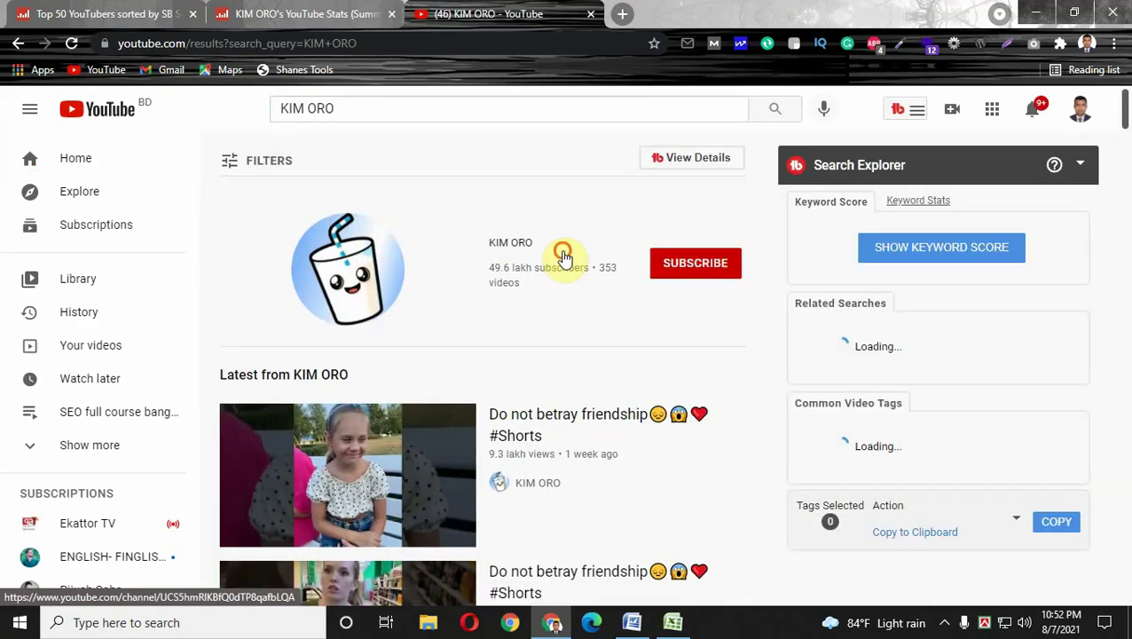
pyautogui.click(512, 249)
pyautogui.click(511, 251)
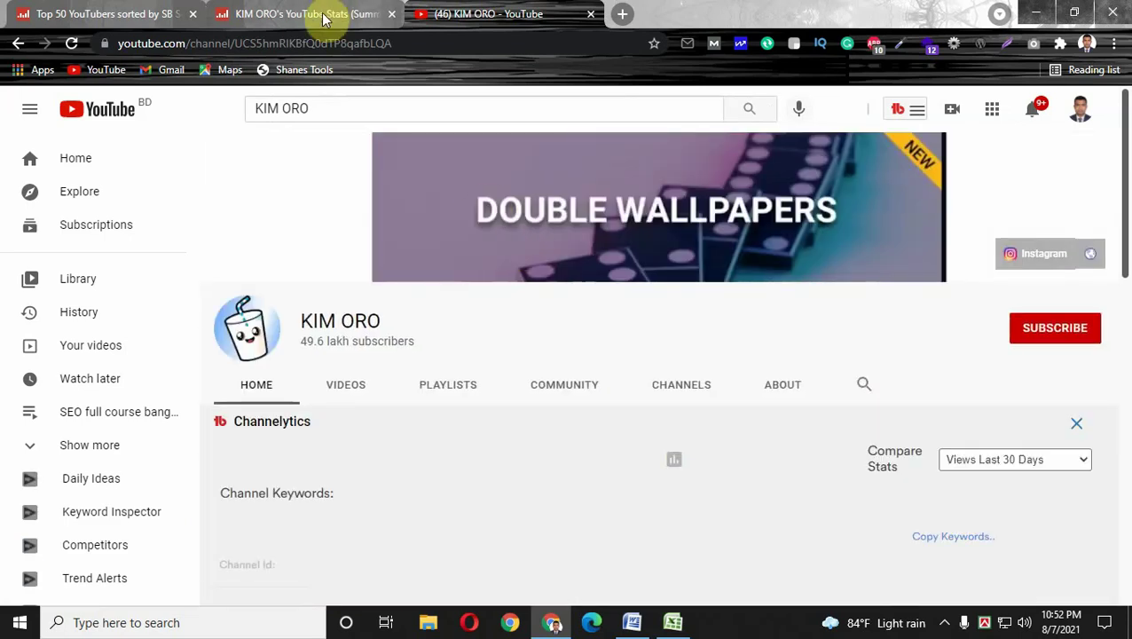
# Copy the KIM ORO YouTube channel's web address and paste it into cell B3 under Channel Url in Excel.
pyautogui.click(321, 43)
pyautogui.rightClick(323, 44)
pyautogui.click(339, 159)
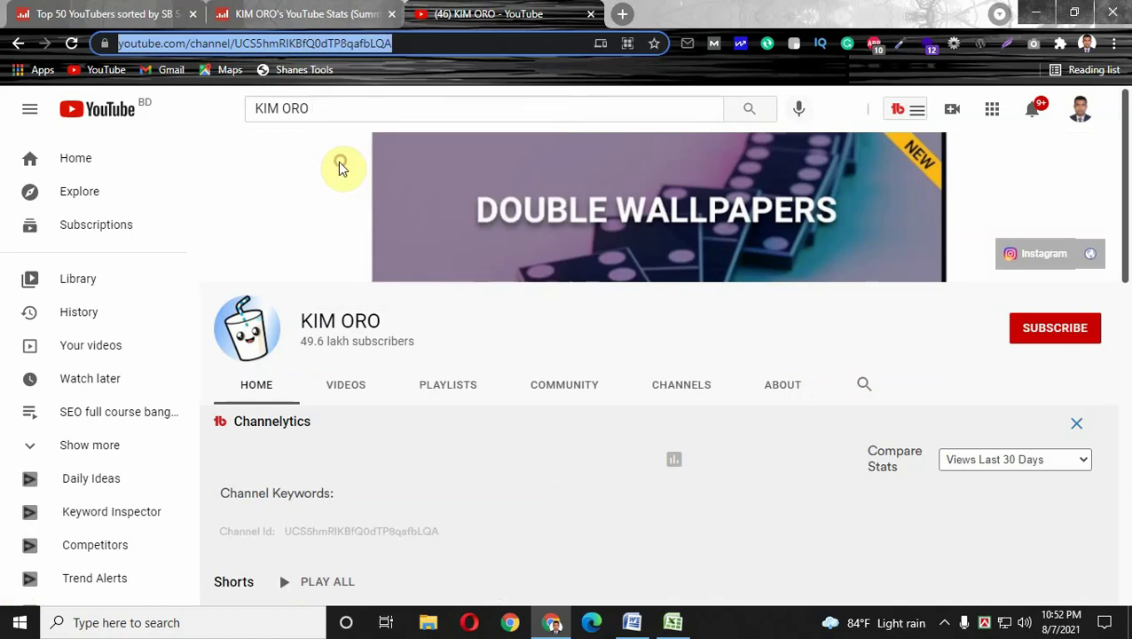
pyautogui.click(672, 622)
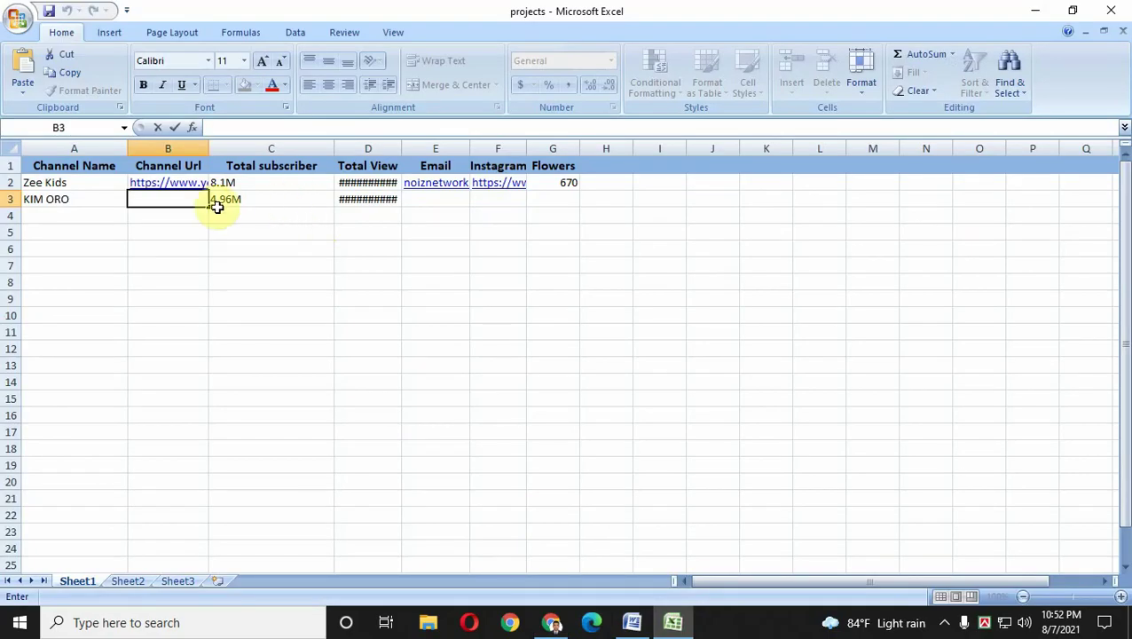
pyautogui.rightClick(160, 202)
pyautogui.click(182, 247)
pyautogui.click(288, 293)
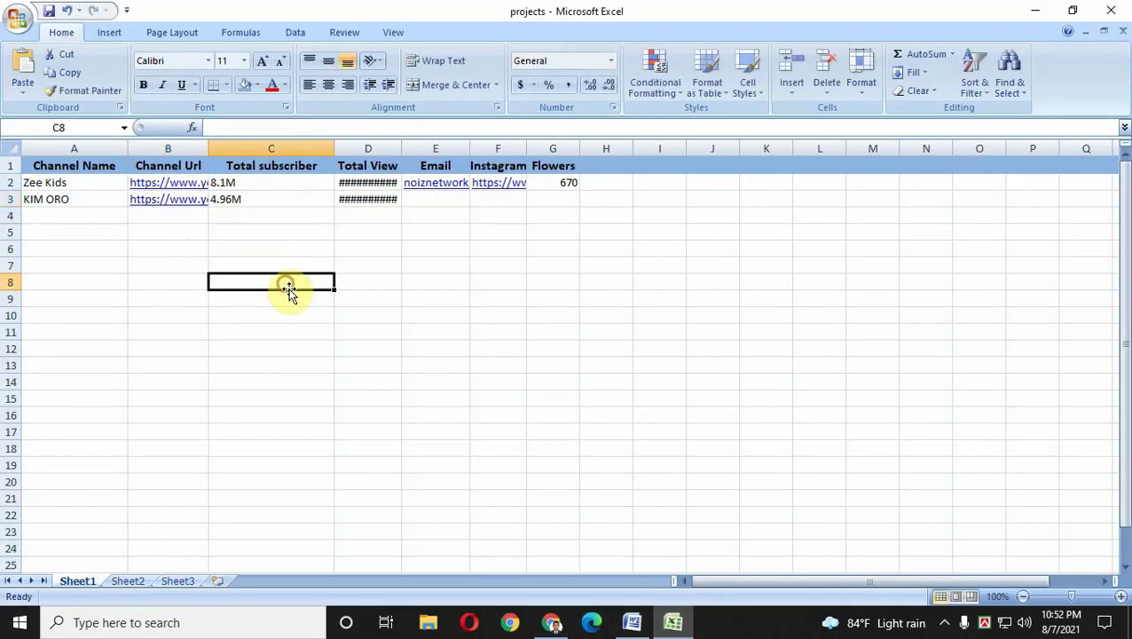
# Open cell E3 under Email for entry, then check the KIM ORO channel's About page in Chrome for an email address.
pyautogui.click(421, 198)
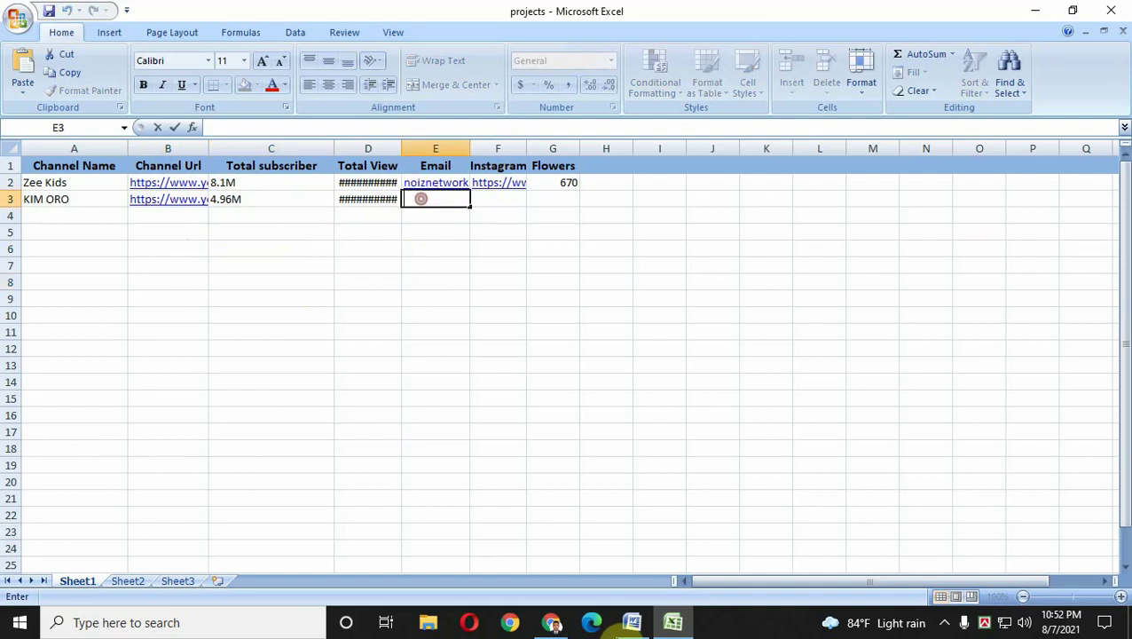
pyautogui.click(551, 622)
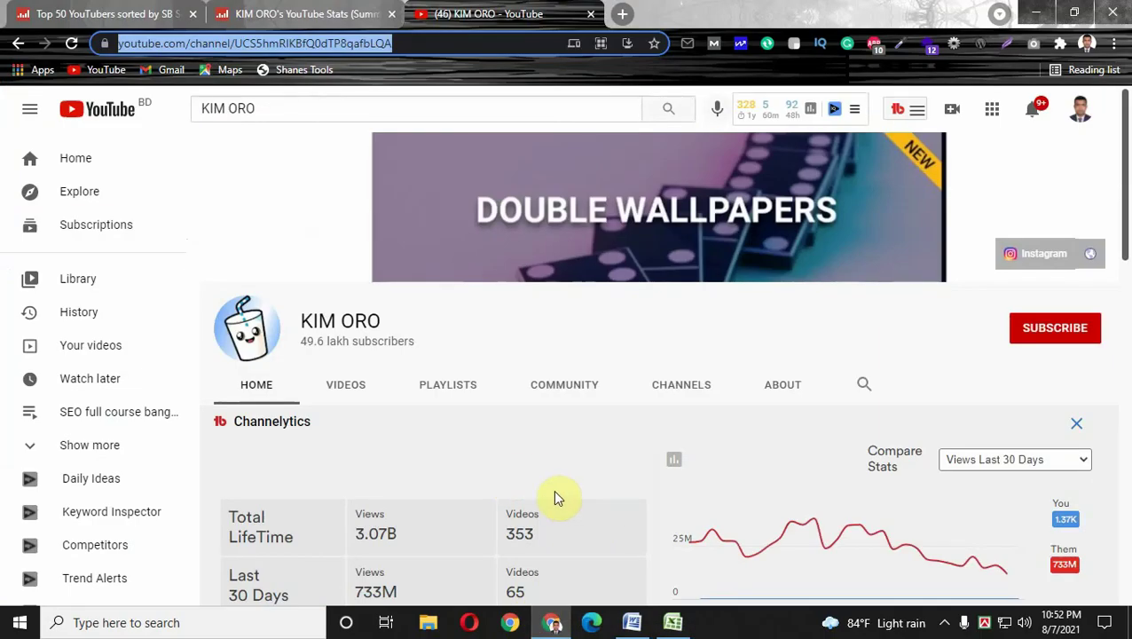
pyautogui.click(782, 387)
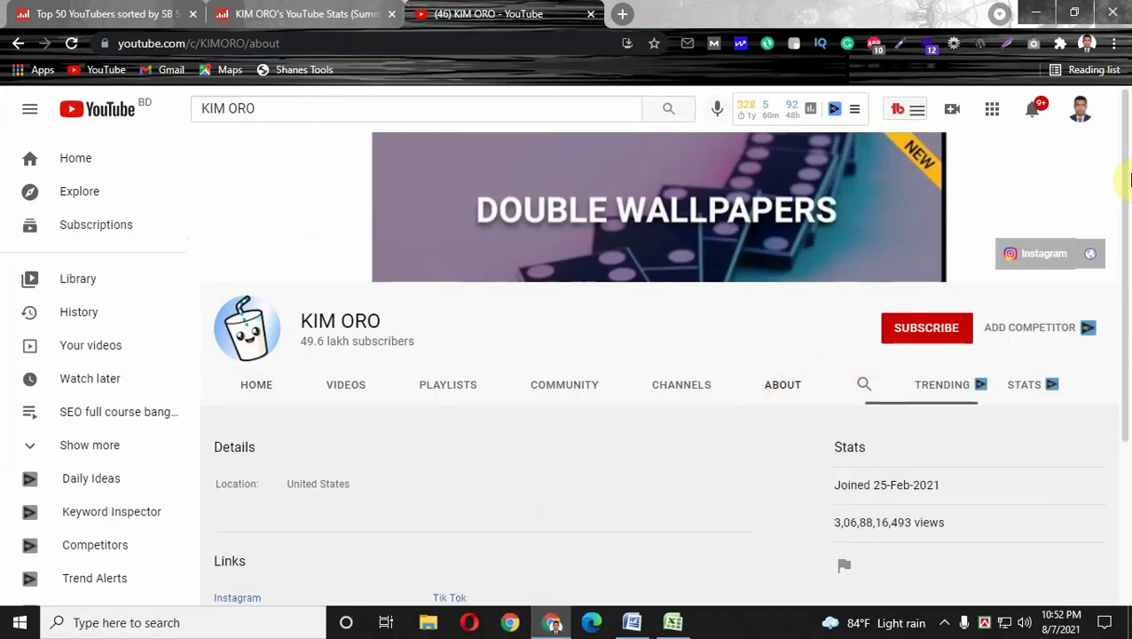
pyautogui.moveTo(1129, 211); pyautogui.dragTo(1129, 328)
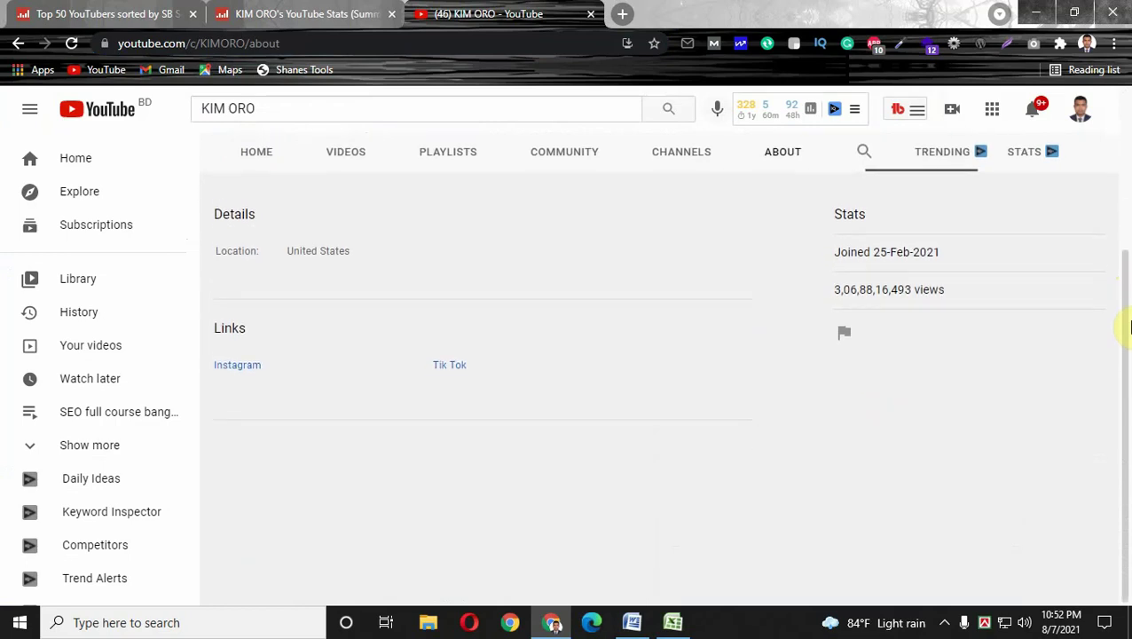
pyautogui.moveTo(1126, 262); pyautogui.dragTo(682, 43)
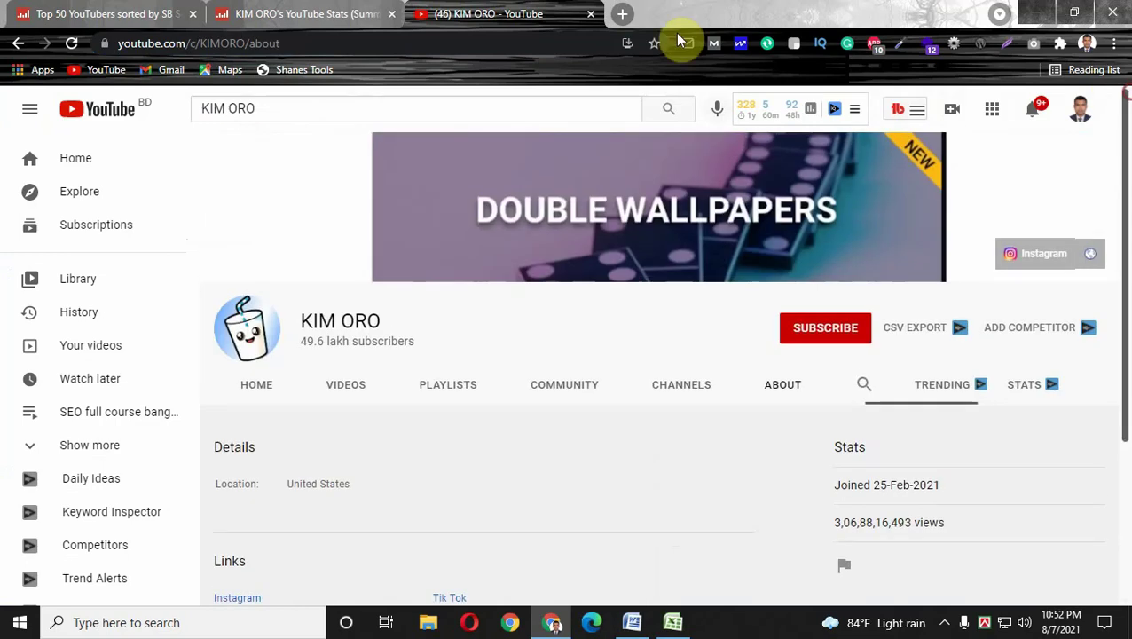
# Select the name KIM ORO in YouTube's search text and open a new browser tab.
pyautogui.moveTo(257, 108); pyautogui.dragTo(197, 110)
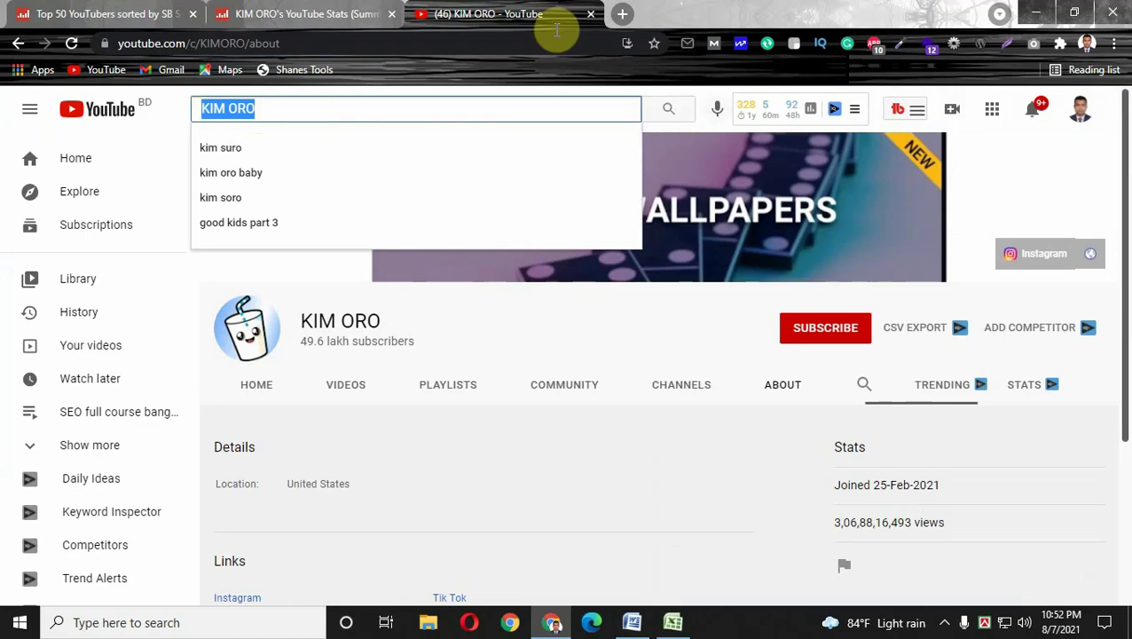
pyautogui.click(623, 14)
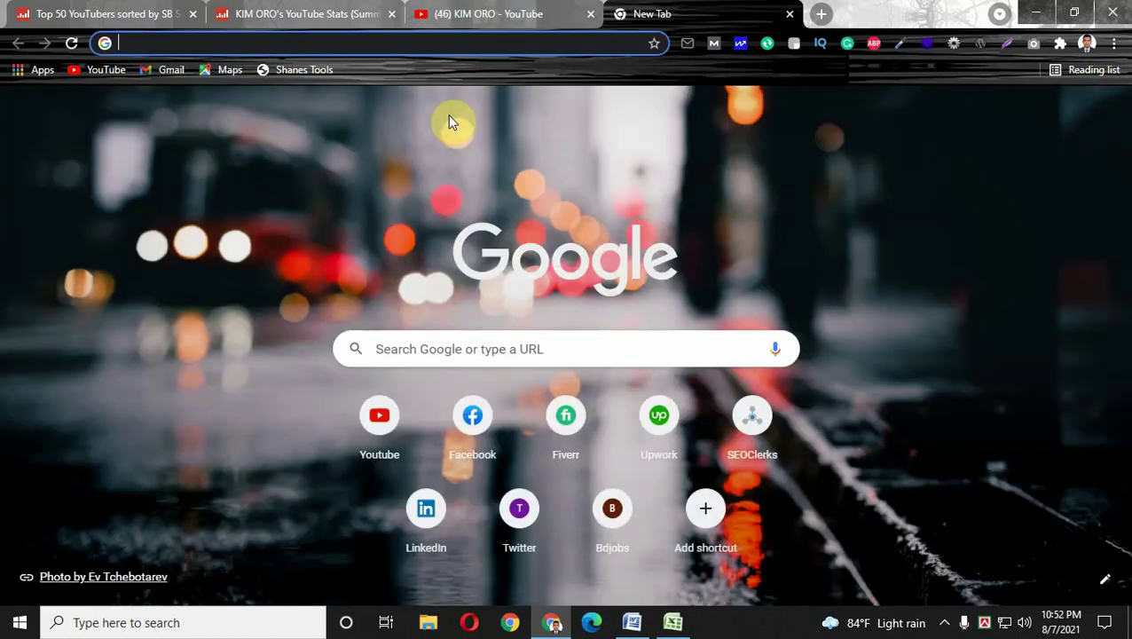
pyautogui.write('"')
pyautogui.hotkey('ctrl', 'v')
pyautogui.write('"')
pyautogui.press('BackSpace')
pyautogui.press('BackSpace')
pyautogui.press('BackSpace')
pyautogui.press('BackSpace')
pyautogui.press('BackSpace')
pyautogui.press('BackSpace')
pyautogui.press('BackSpace')
pyautogui.press('BackSpace')
pyautogui.press('BackSpace')
pyautogui.press('BackSpace')
pyautogui.press('BackSpace')
pyautogui.press('BackSpace')
pyautogui.press('BackSpace')
pyautogui.press('BackSpace')
pyautogui.press('BackSpace')
pyautogui.press('BackSpace')
pyautogui.press('BackSpace')
pyautogui.press('BackSpace')
pyautogui.press('BackSpace')
pyautogui.press('BackSpace')
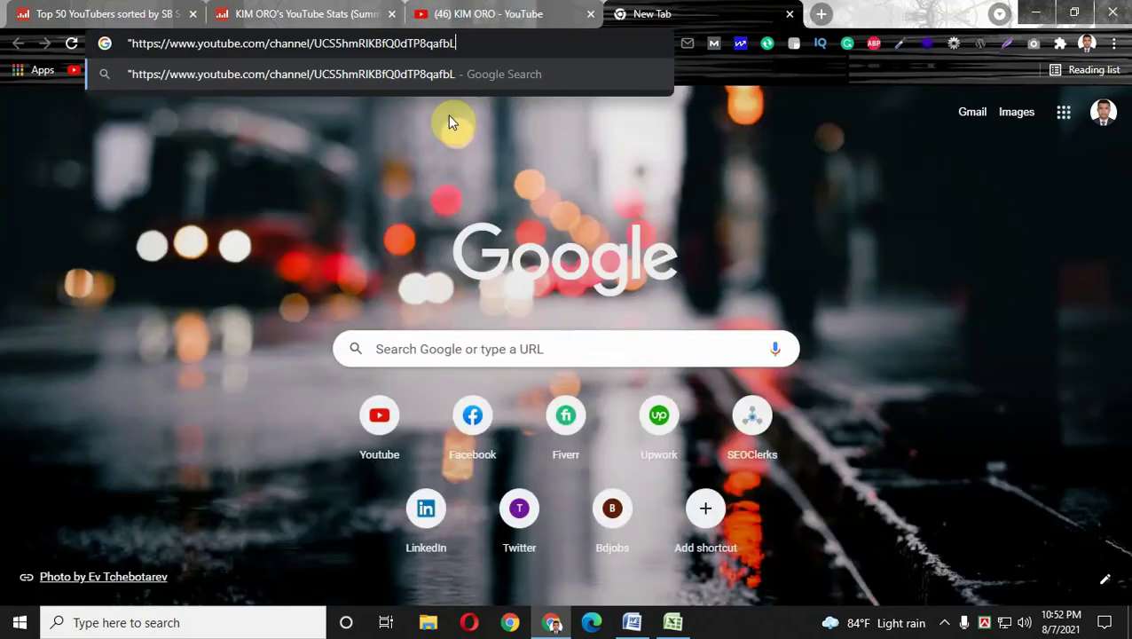
pyautogui.press('BackSpace')
pyautogui.press('BackSpace')
pyautogui.press('BackSpace')
pyautogui.press('BackSpace')
pyautogui.press('BackSpace')
pyautogui.press('BackSpace')
pyautogui.press('BackSpace')
pyautogui.press('BackSpace')
pyautogui.press('BackSpace')
pyautogui.press('BackSpace')
pyautogui.press('BackSpace')
pyautogui.press('BackSpace')
pyautogui.press('BackSpace')
pyautogui.press('BackSpace')
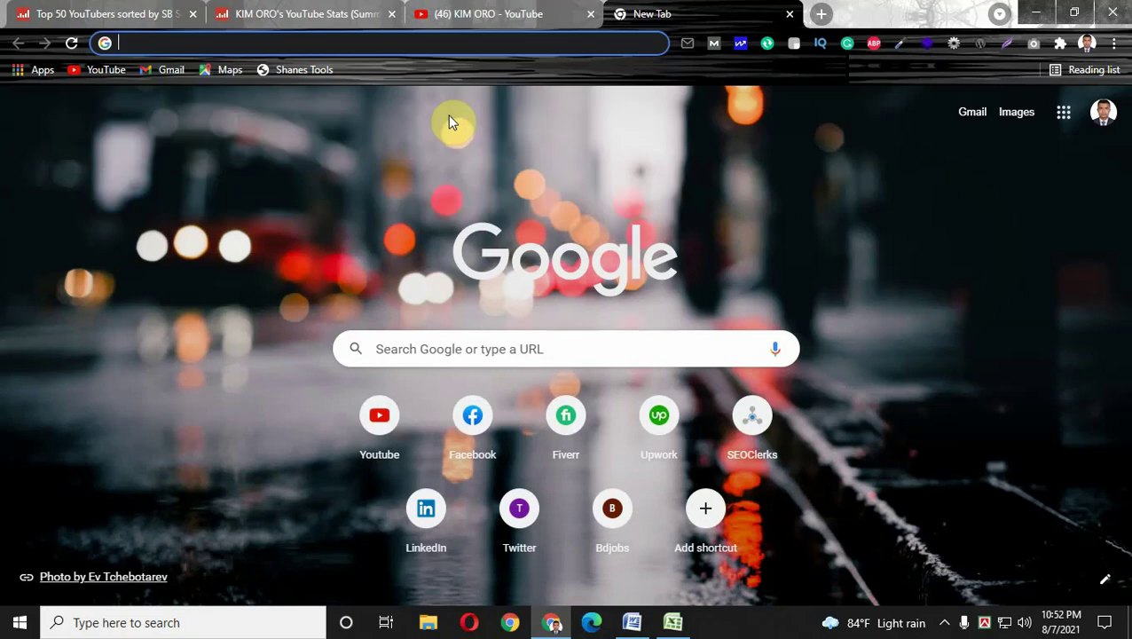
pyautogui.write('"kim po')
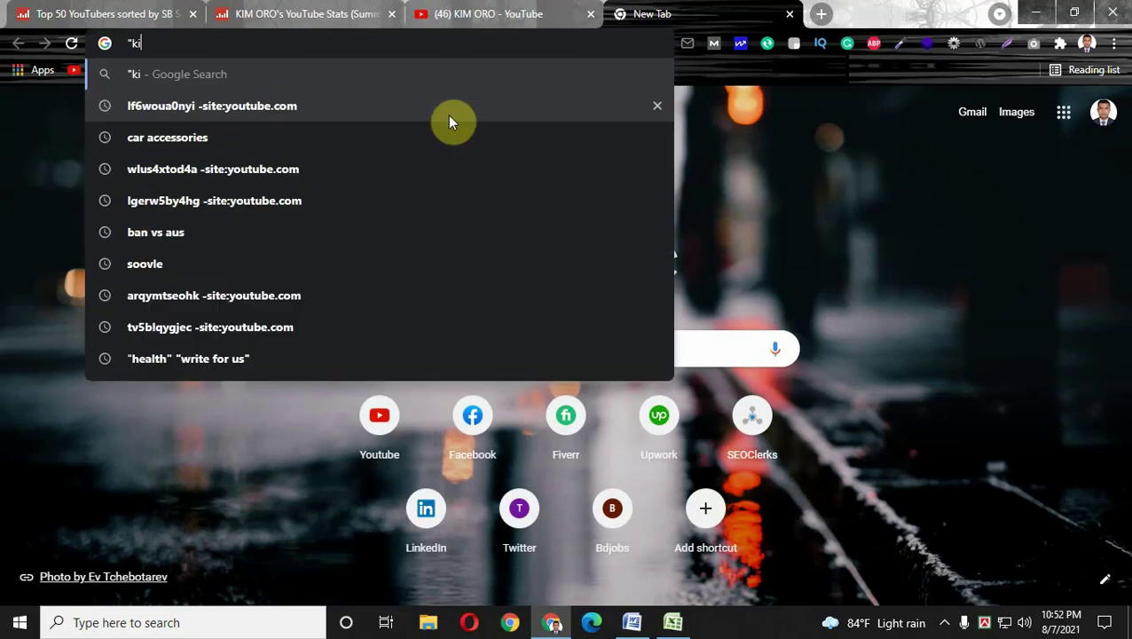
pyautogui.press('BackSpace')
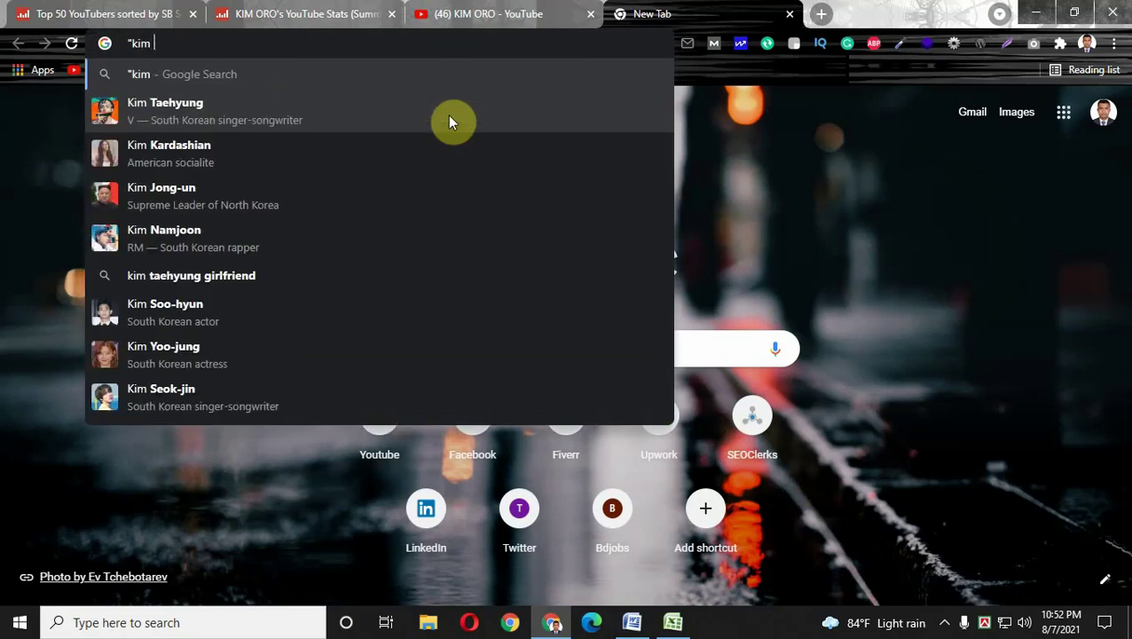
pyautogui.write('oro')
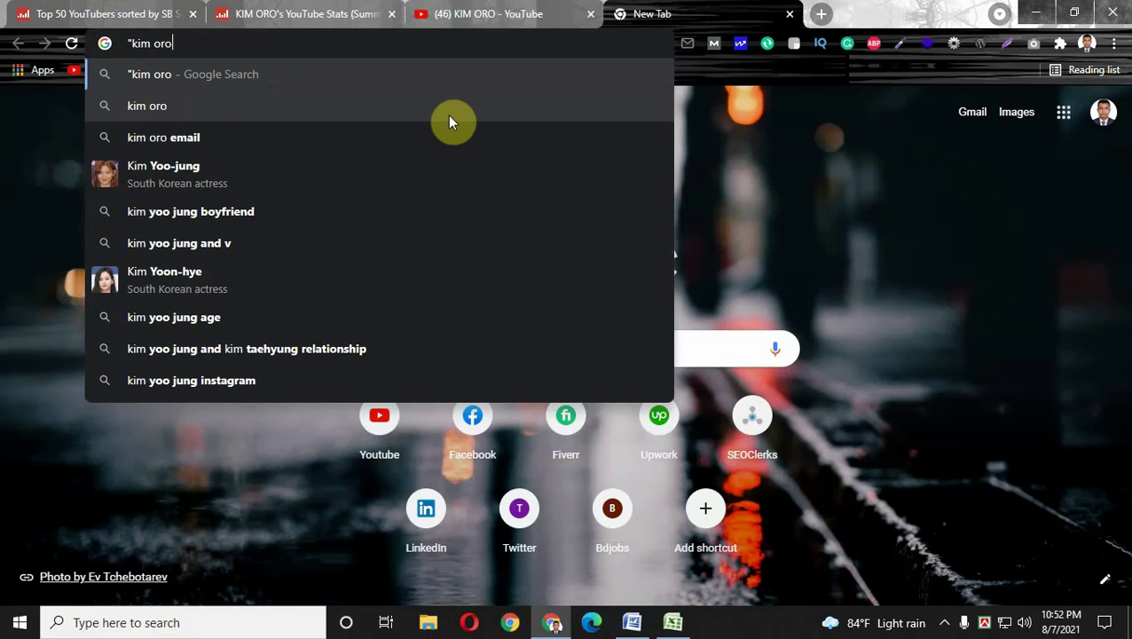
pyautogui.write('" emai')
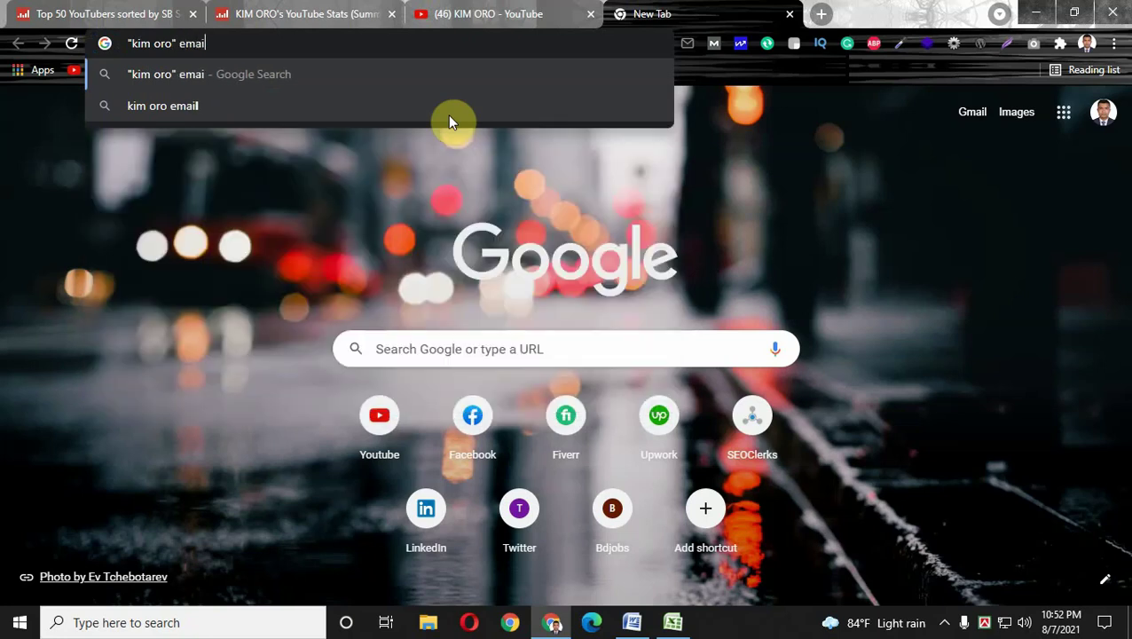
pyautogui.write('l')
pyautogui.press('Return')
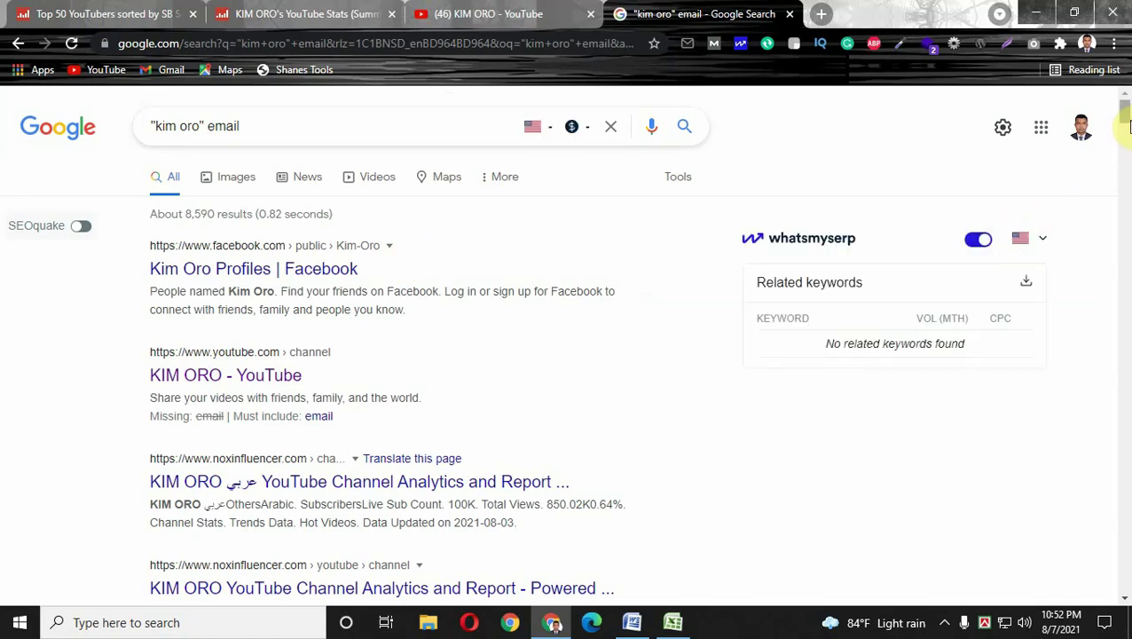
pyautogui.moveTo(1126, 127)
pyautogui.mouseDown()
pyautogui.moveTo(1127, 155)
pyautogui.moveTo(1122, 107)
pyautogui.mouseUp()
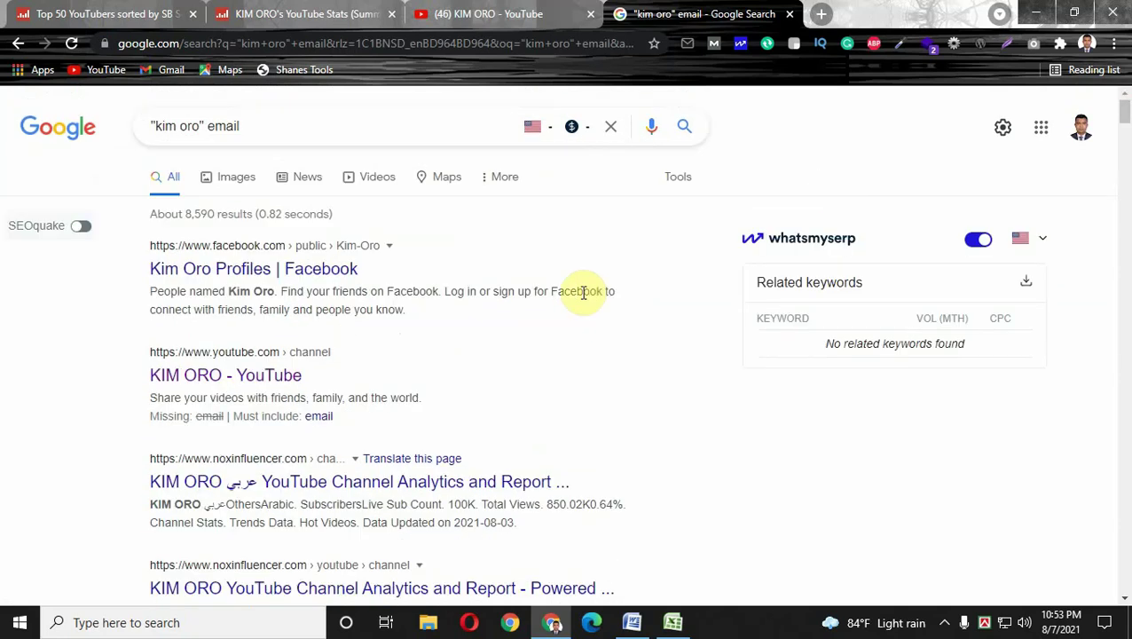
# Check the Kim Oro Profiles result on Facebook in a separate tab, then close it.
pyautogui.middleClick(287, 278)
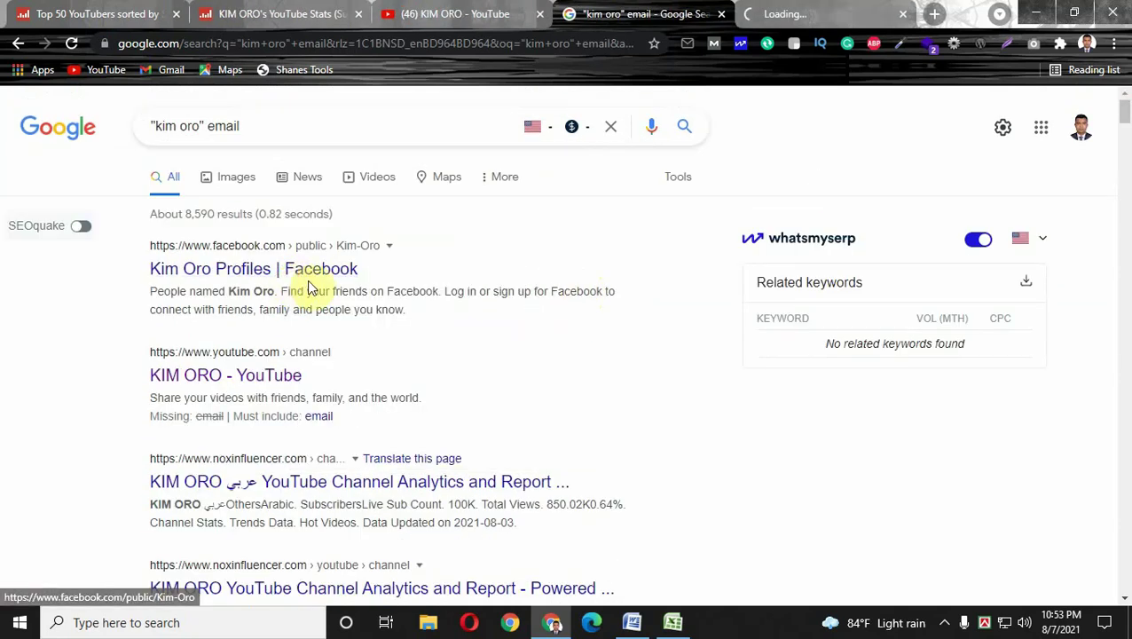
pyautogui.click(816, 16)
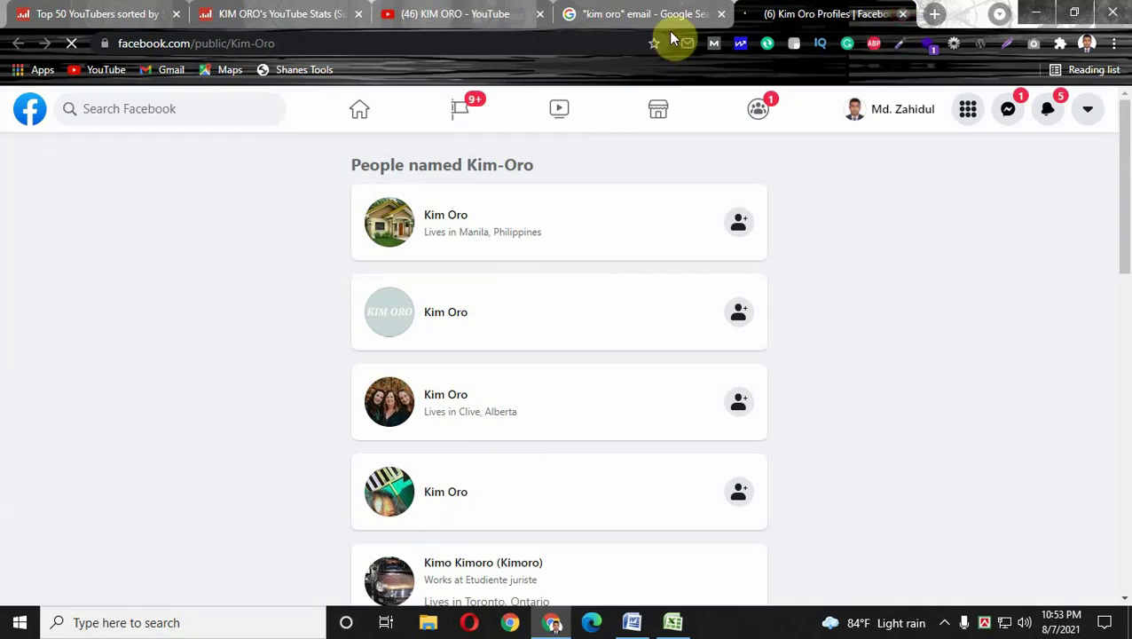
pyautogui.hotkey('ctrl', 'w')
# Look over KIM ORO's Social Blade stats page for contact details.
pyautogui.click(267, 18)
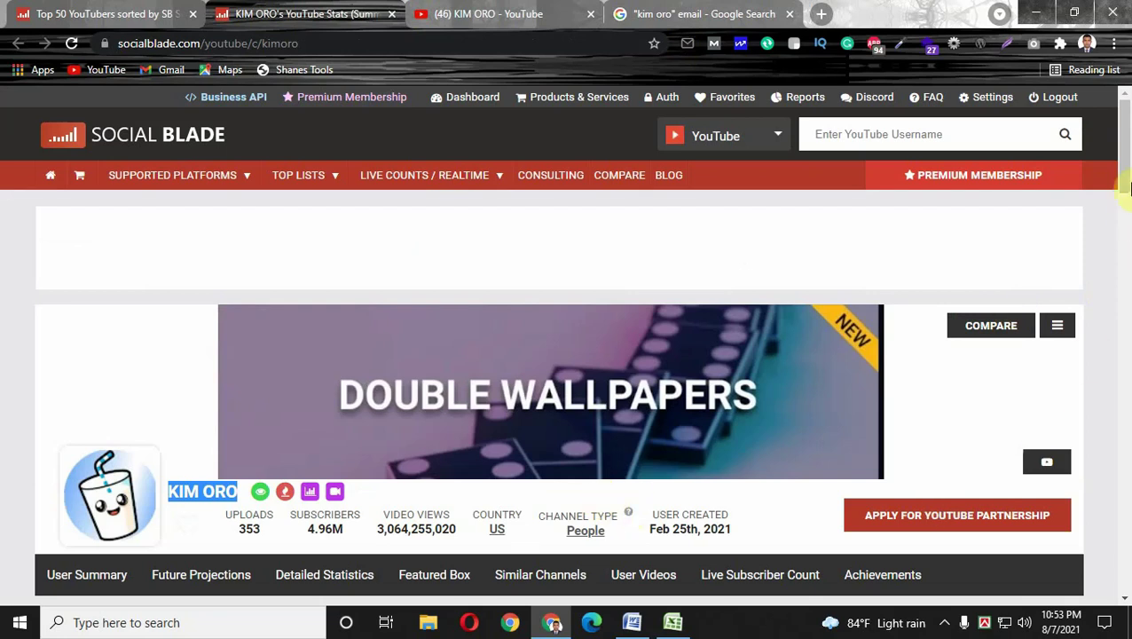
pyautogui.scroll(-1, 1125, 175)
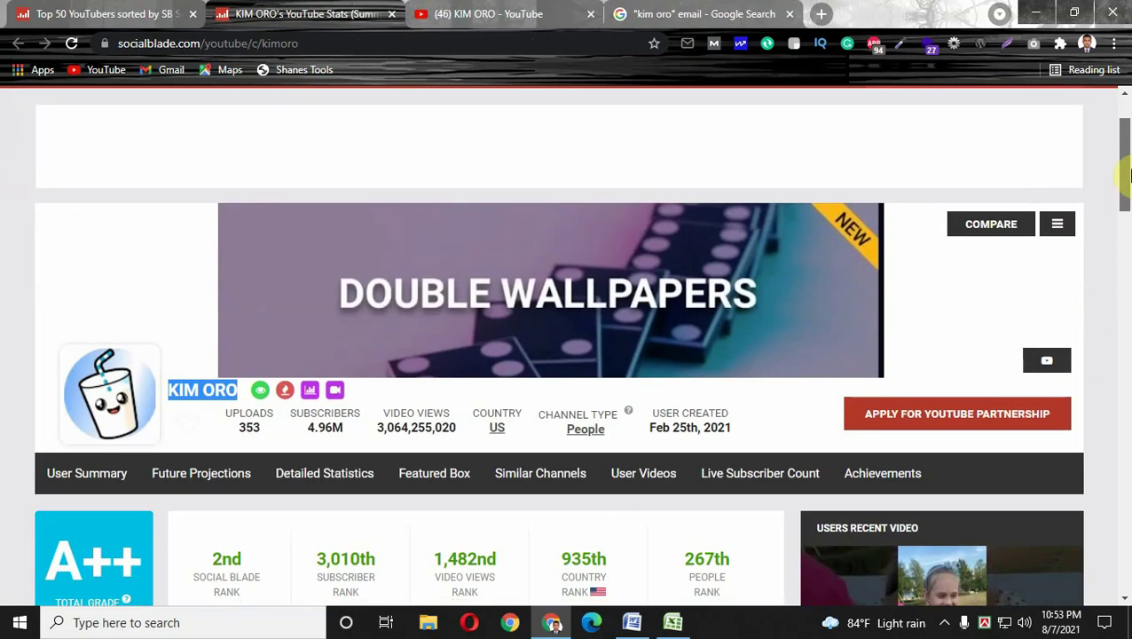
pyautogui.scroll(1, 730, 89)
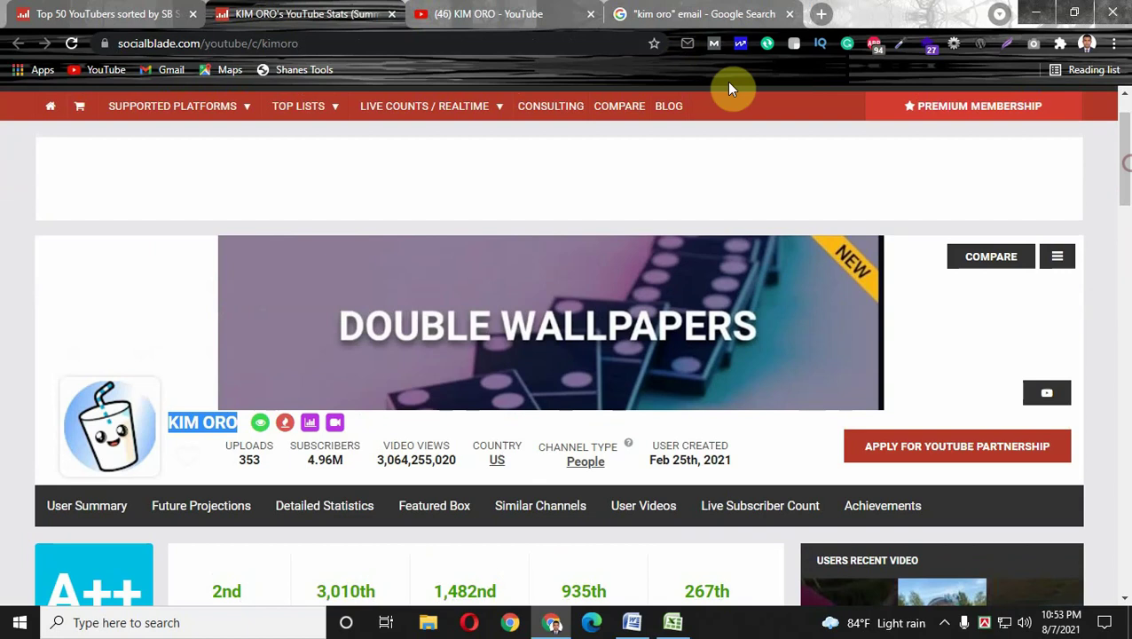
# Open the Instagram link from KIM ORO's YouTube channel banner and copy the Instagram profile's web address.
pyautogui.click(526, 14)
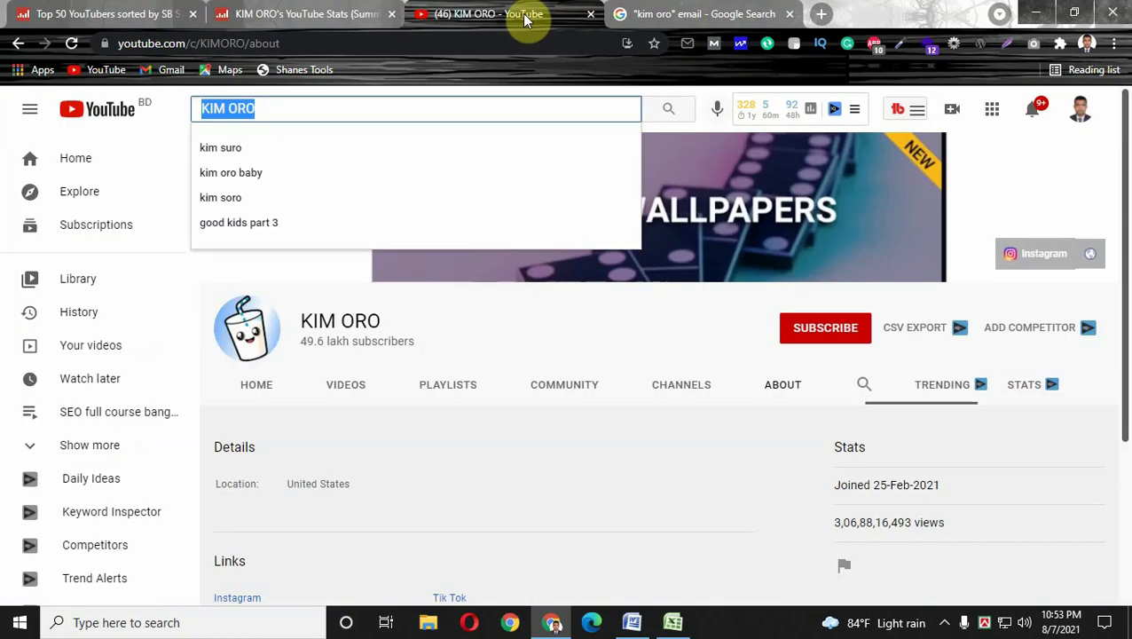
pyautogui.click(1025, 262)
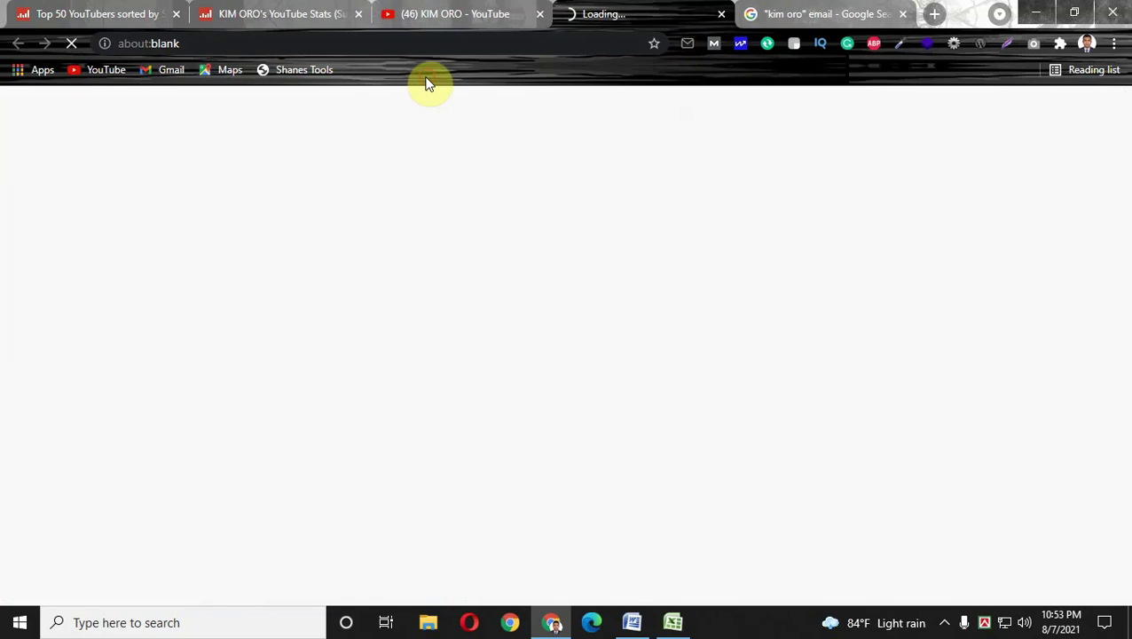
pyautogui.click(322, 44)
pyautogui.hotkey('ctrl', 'c')
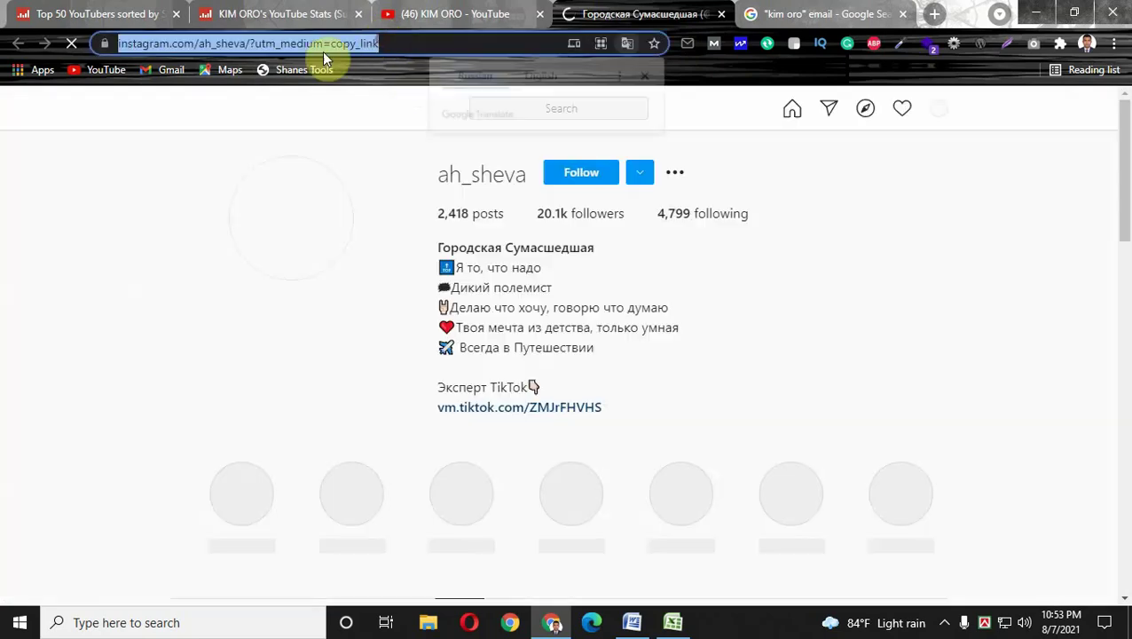
pyautogui.rightClick(293, 44)
pyautogui.click(340, 160)
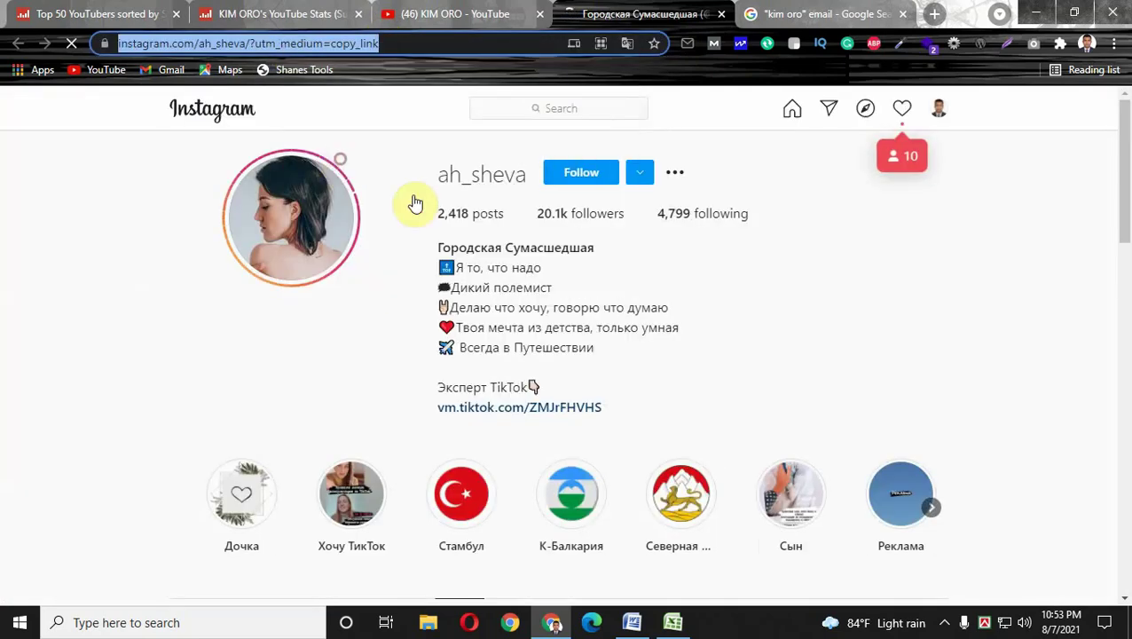
# Paste the copied Instagram profile address into cell F3 under Instagram in the Excel sheet.
pyautogui.click(672, 622)
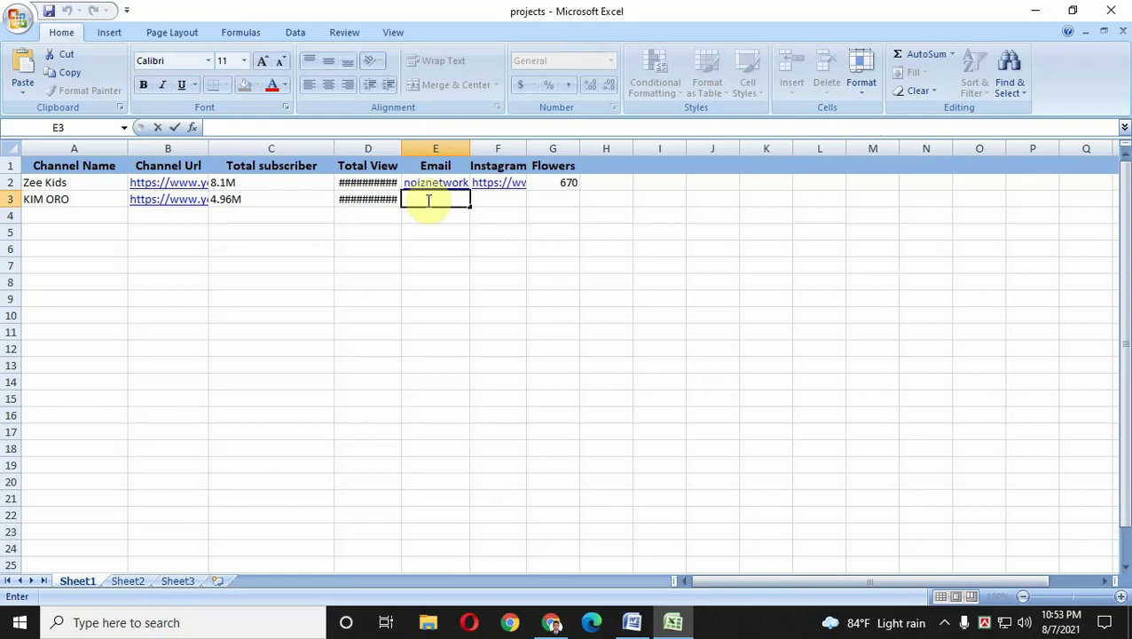
pyautogui.doubleClick(507, 200)
pyautogui.rightClick(506, 200)
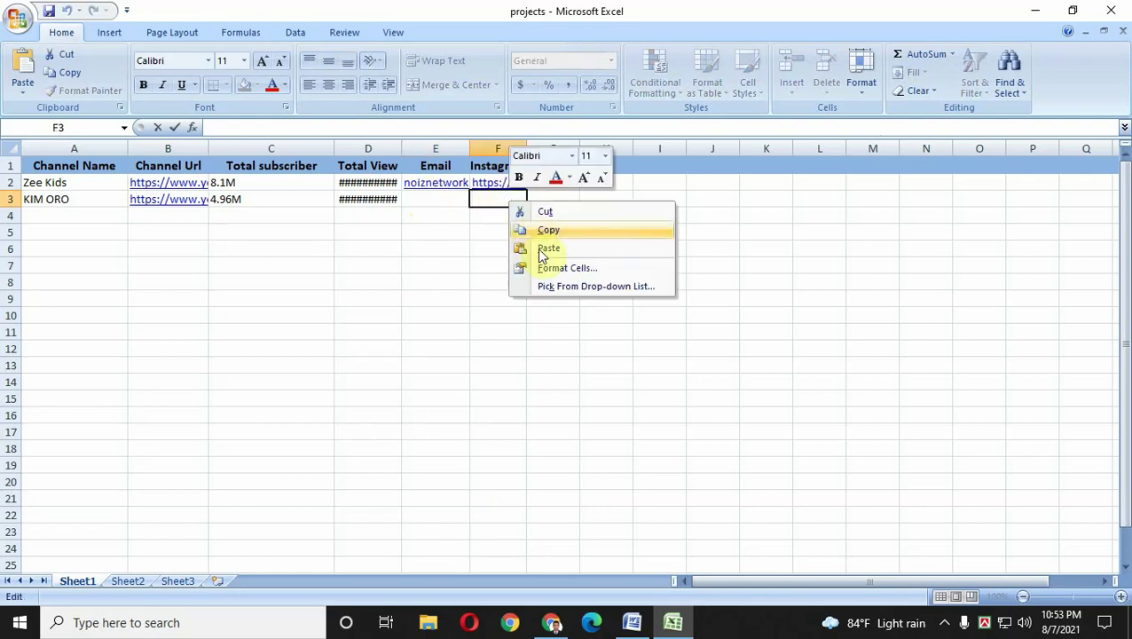
pyautogui.click(538, 251)
pyautogui.click(560, 259)
# Copy the follower count 20.1k from the Instagram profile and paste it into cell G3 under Flowers in Excel.
pyautogui.click(549, 199)
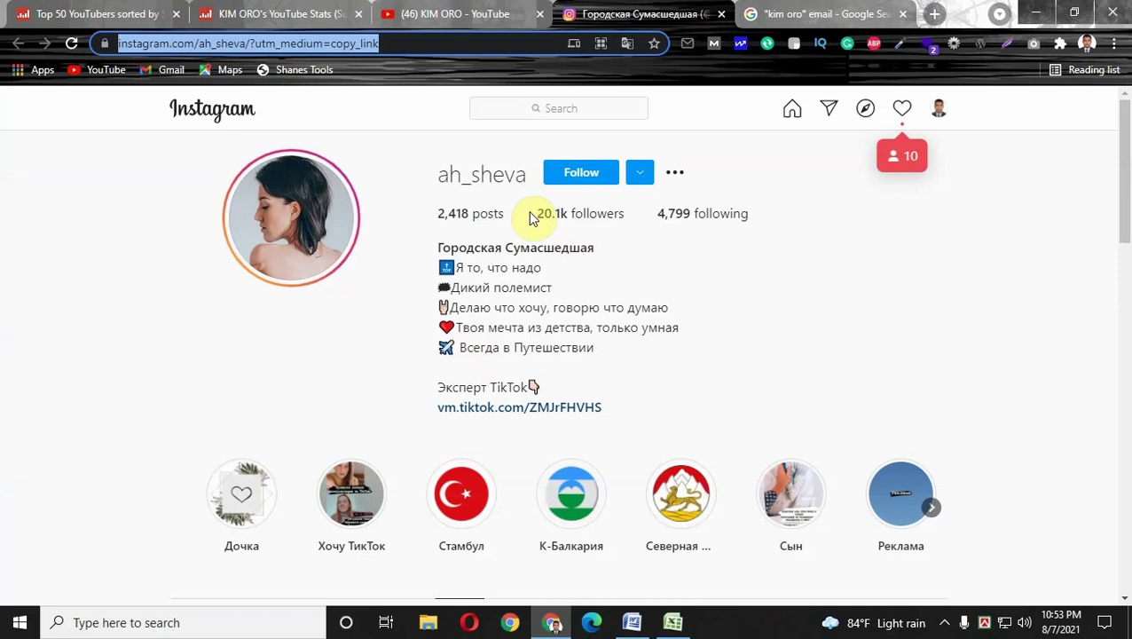
pyautogui.moveTo(532, 217); pyautogui.dragTo(563, 214)
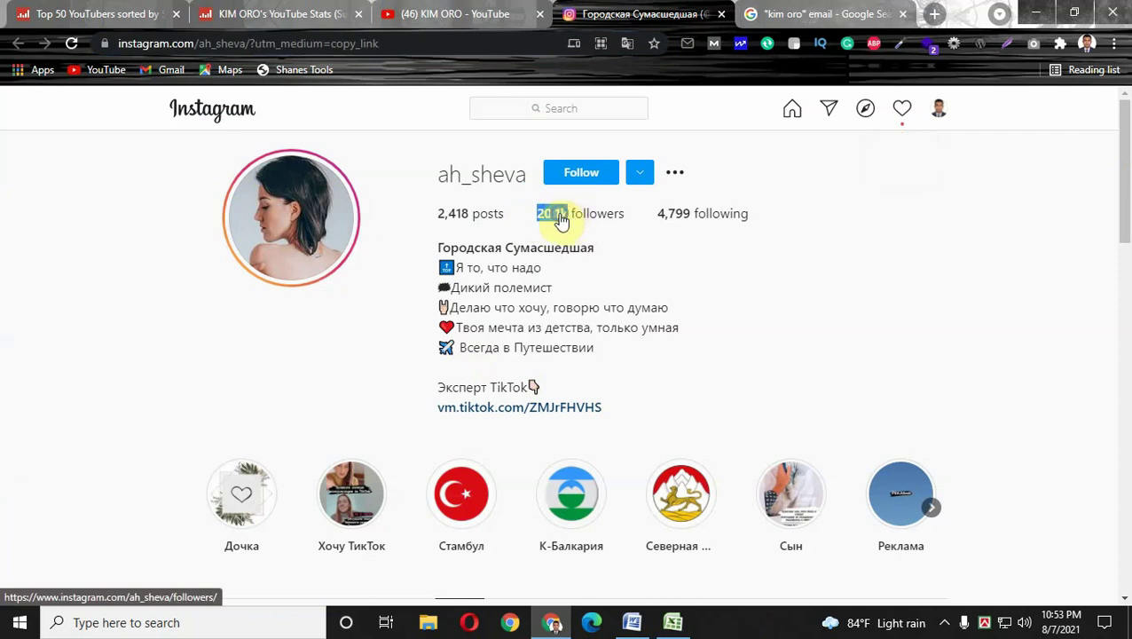
pyautogui.rightClick(561, 220)
pyautogui.click(538, 380)
pyautogui.click(672, 622)
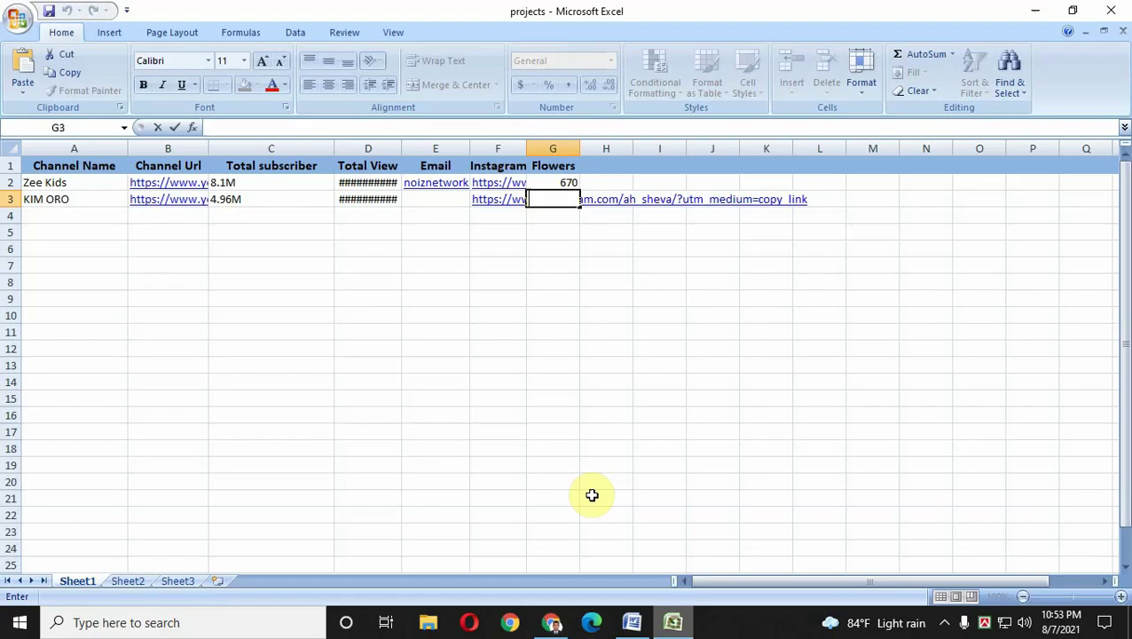
pyautogui.rightClick(551, 206)
pyautogui.click(589, 248)
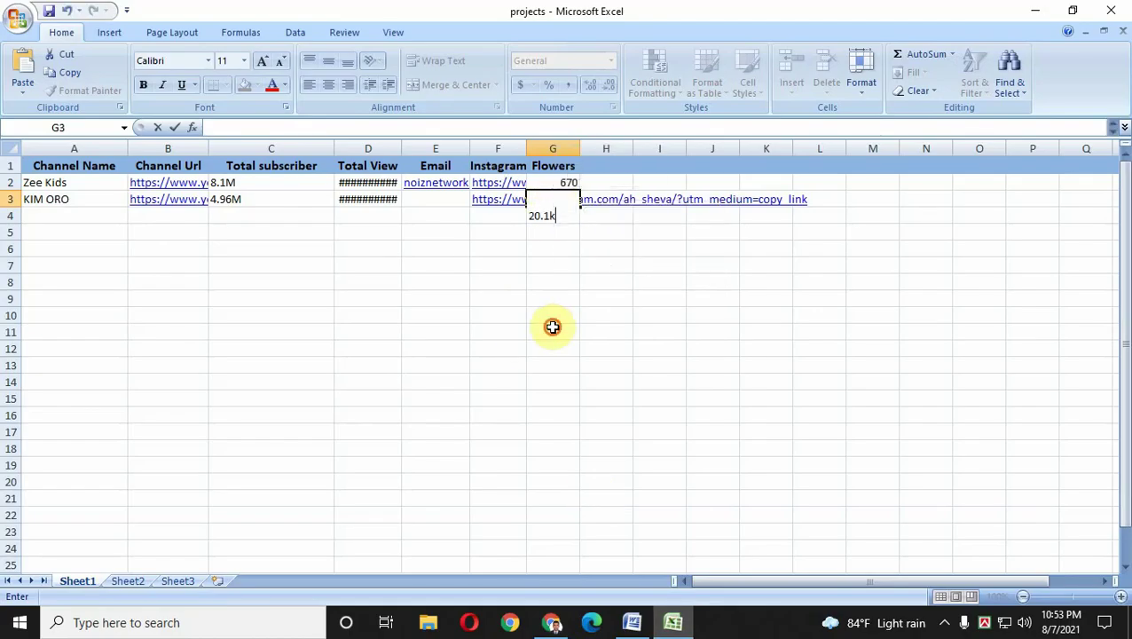
pyautogui.click(553, 327)
# Turn off text wrapping for cell G3 so the follower count sits on one line.
pyautogui.click(554, 200)
pyautogui.click(437, 60)
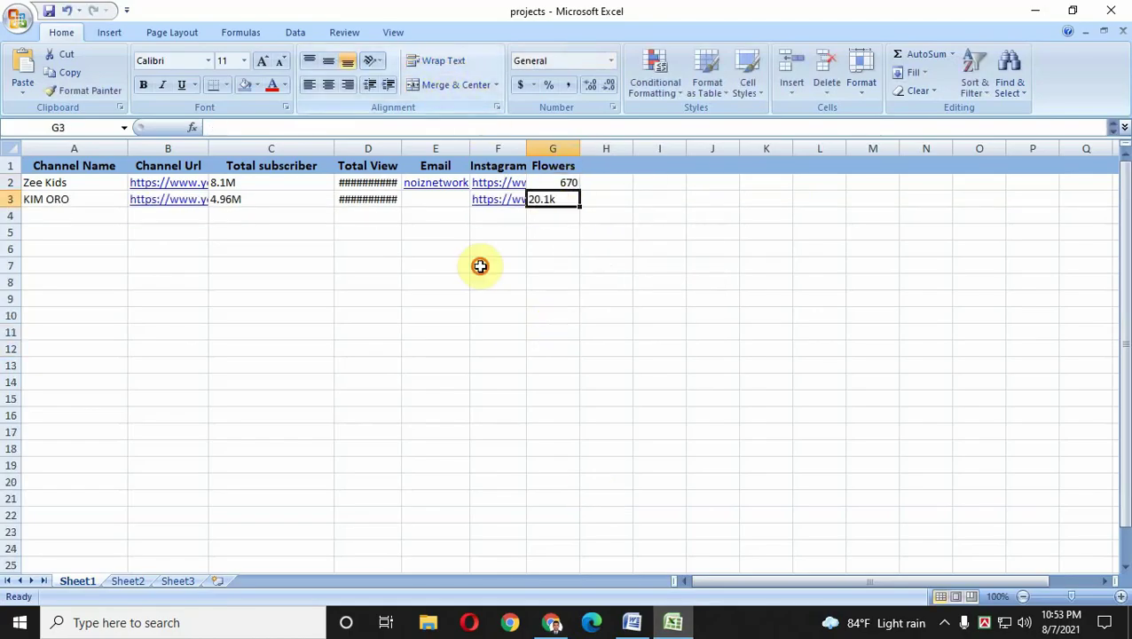
pyautogui.click(480, 267)
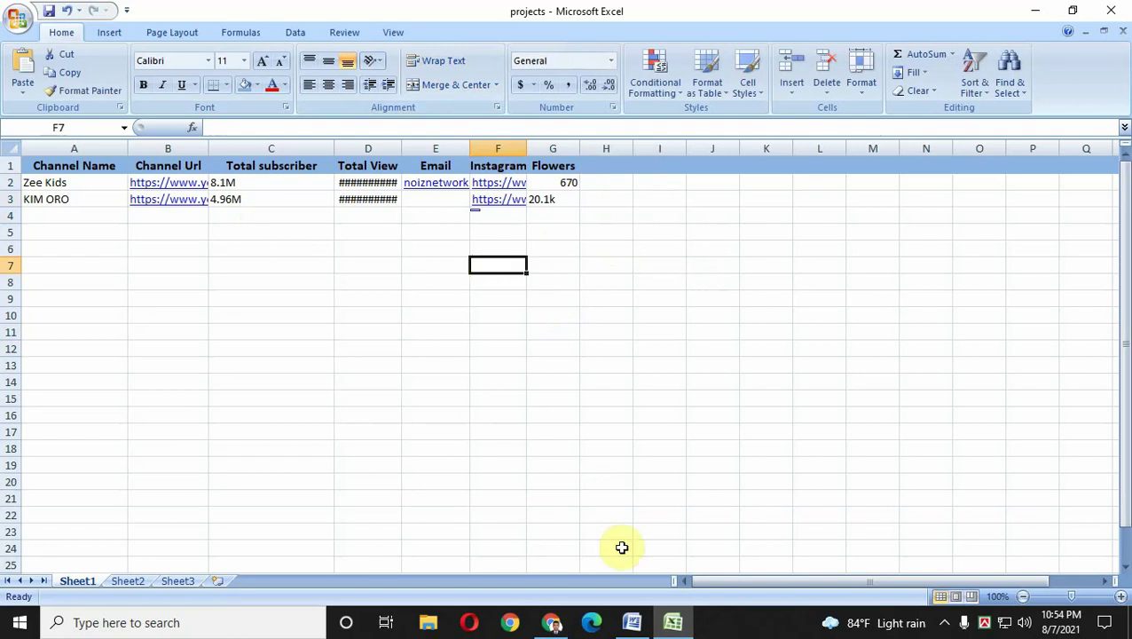
pyautogui.click(945, 624)
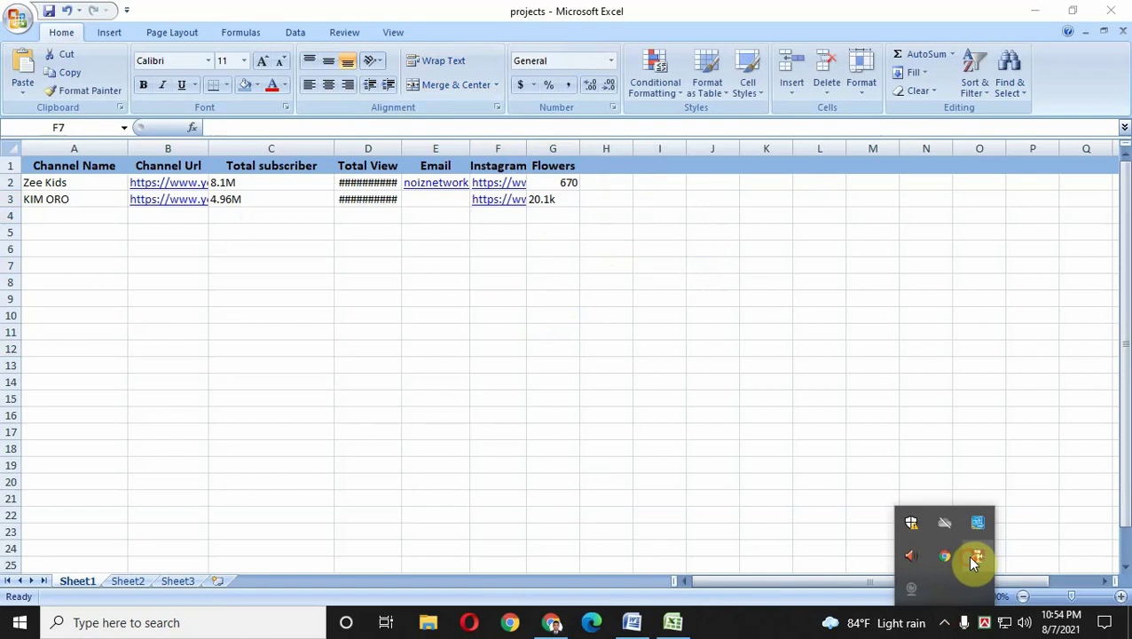